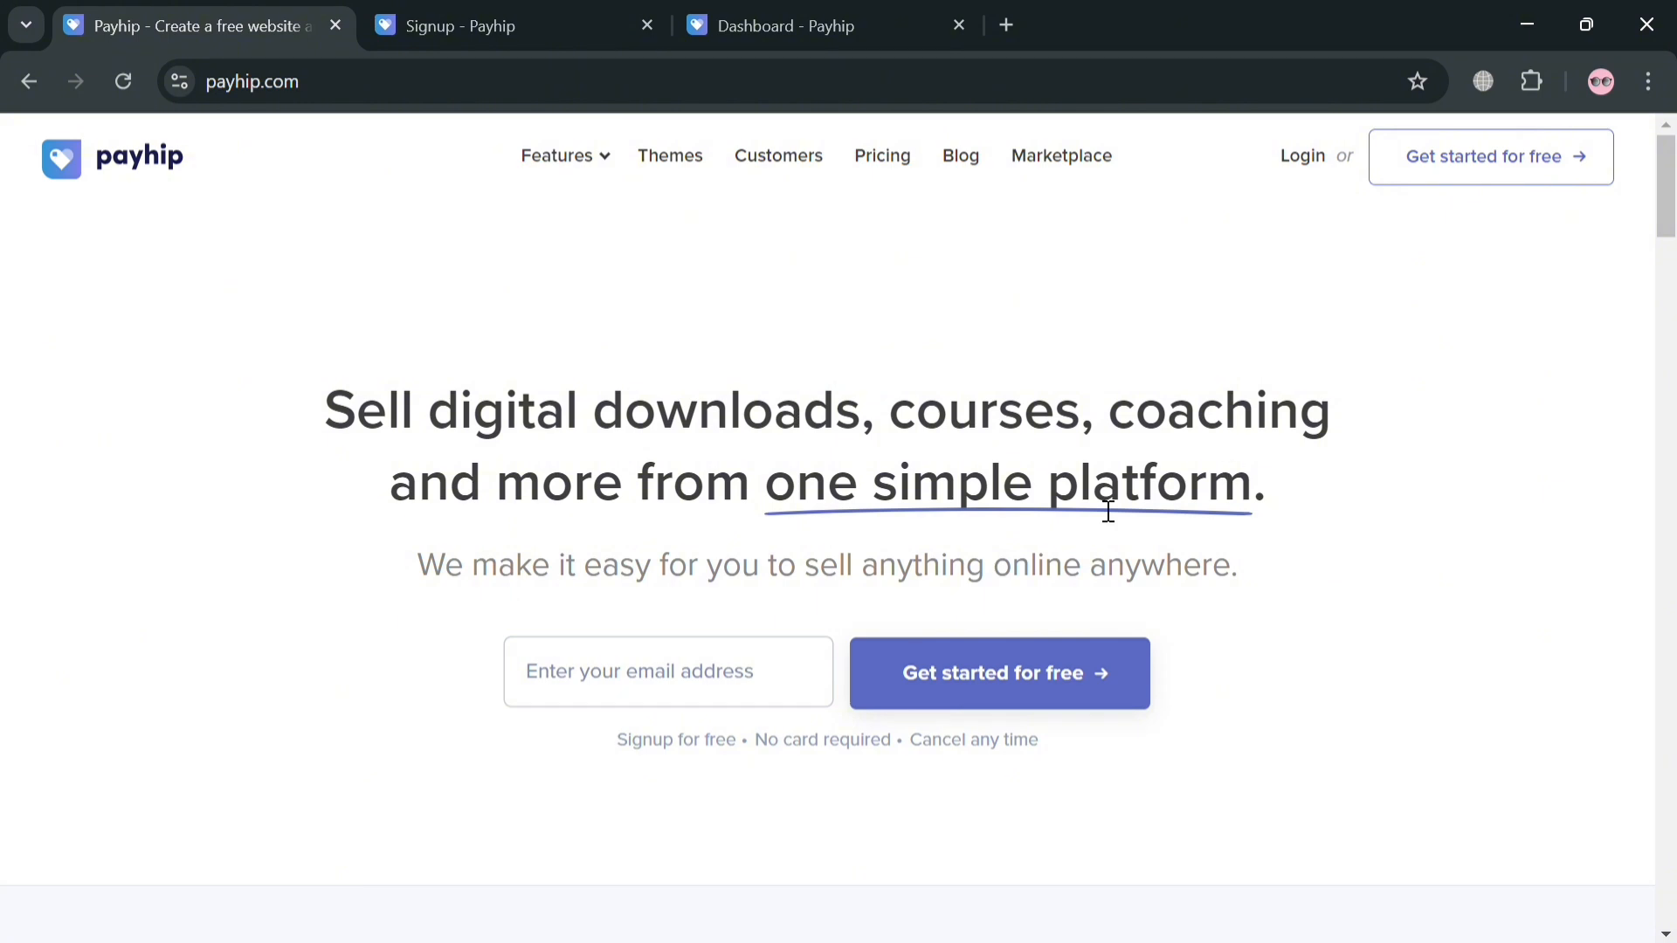
Step: Examine the Payhip homepage's product types, store-building features, creator testimonials, example sellers and footer links
scroll(1093, 487, down, 9)
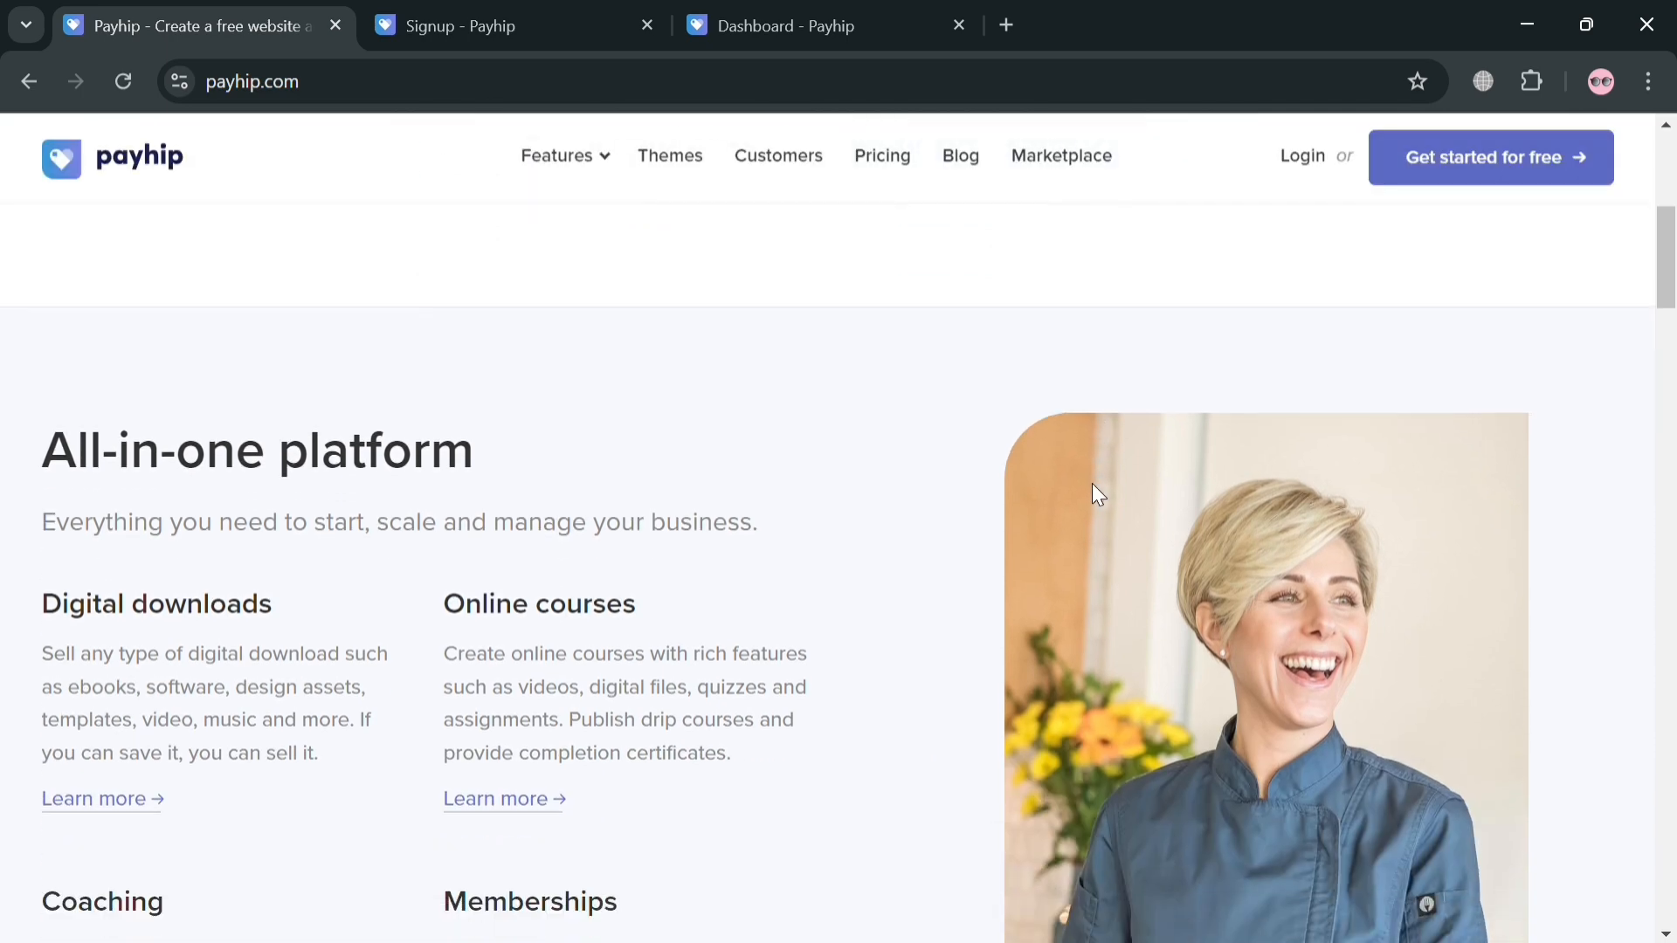
scroll(1090, 495, down, 6)
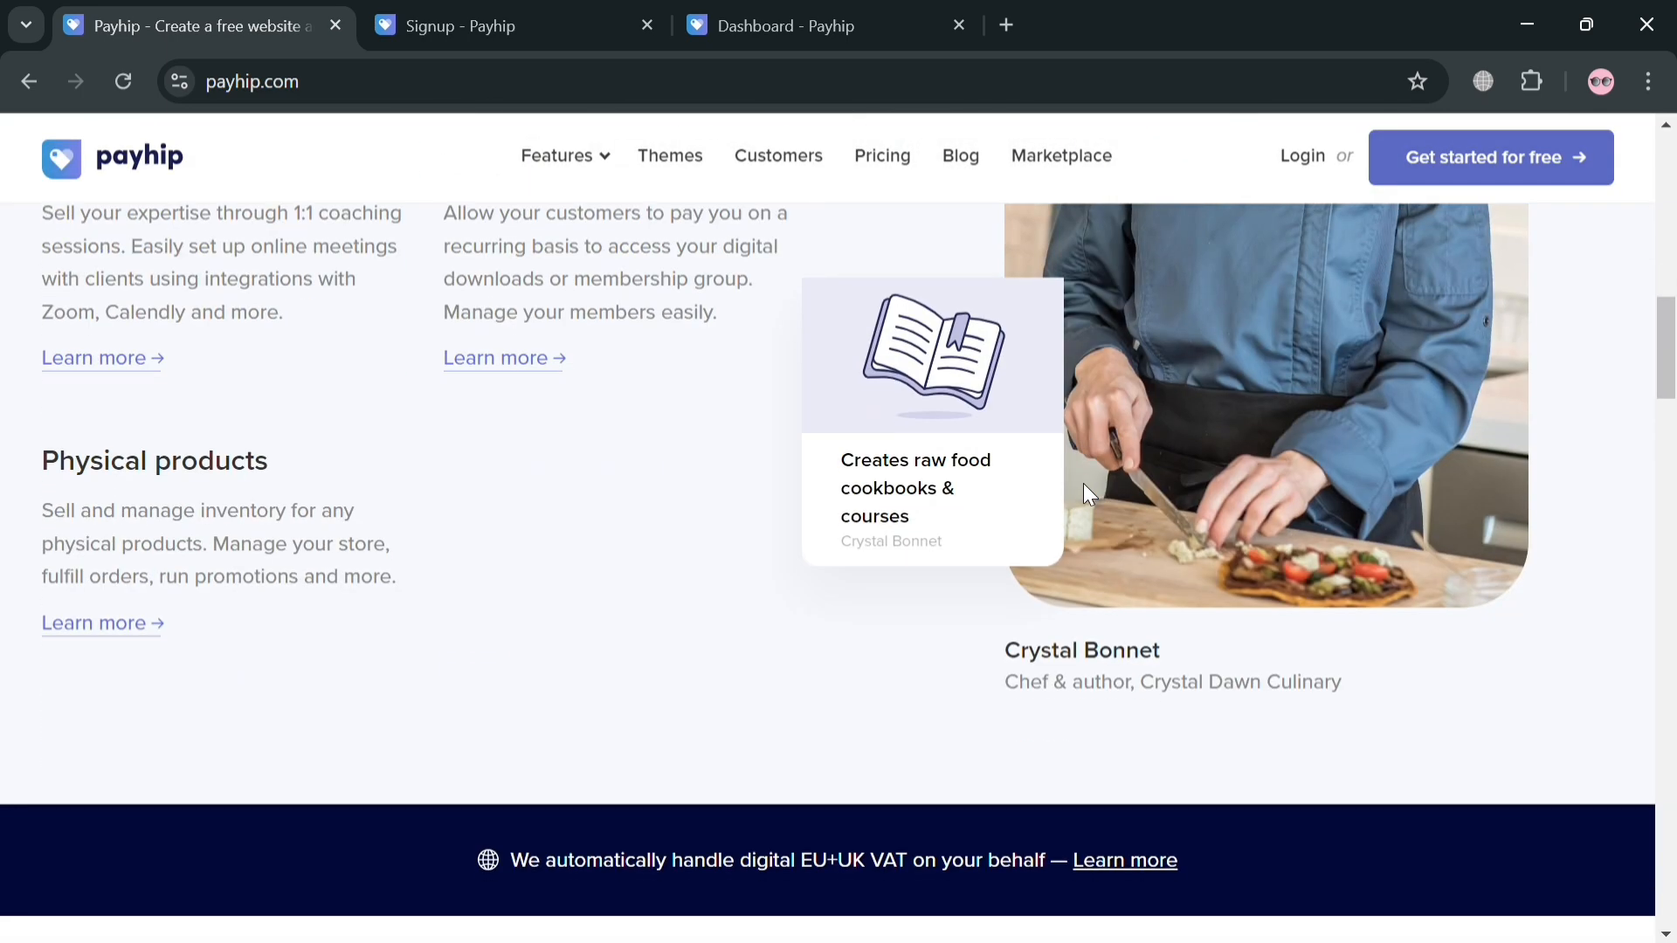
scroll(1090, 494, down, 5)
scroll(1087, 494, down, 1)
scroll(1087, 495, down, 6)
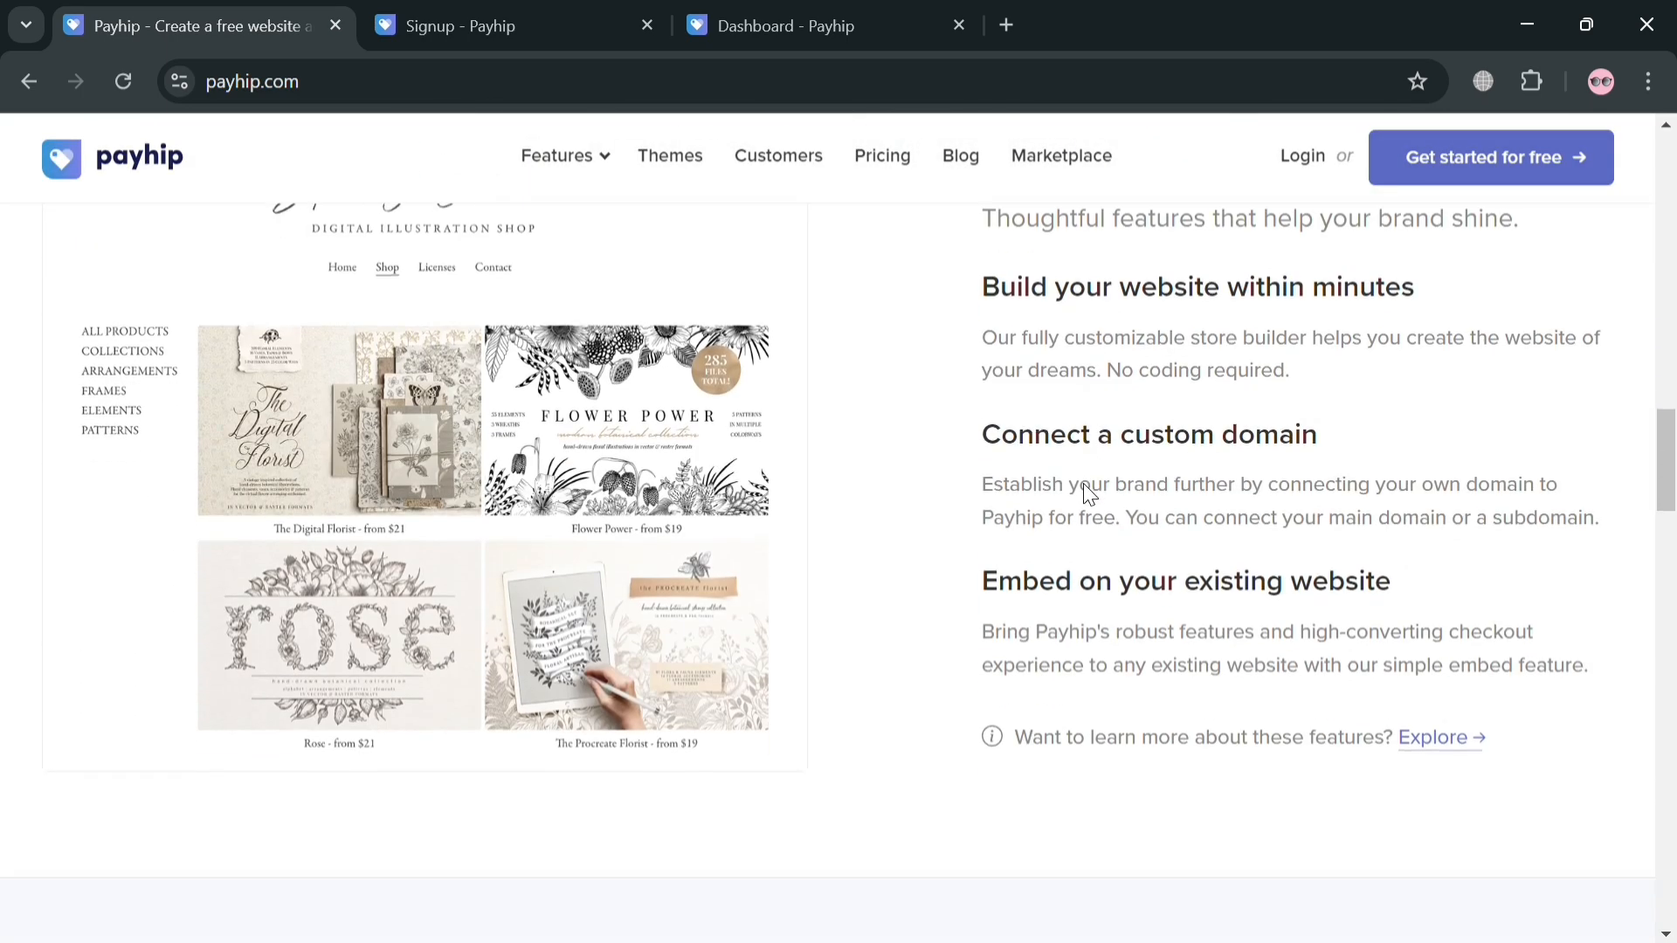
scroll(1098, 497, down, 7)
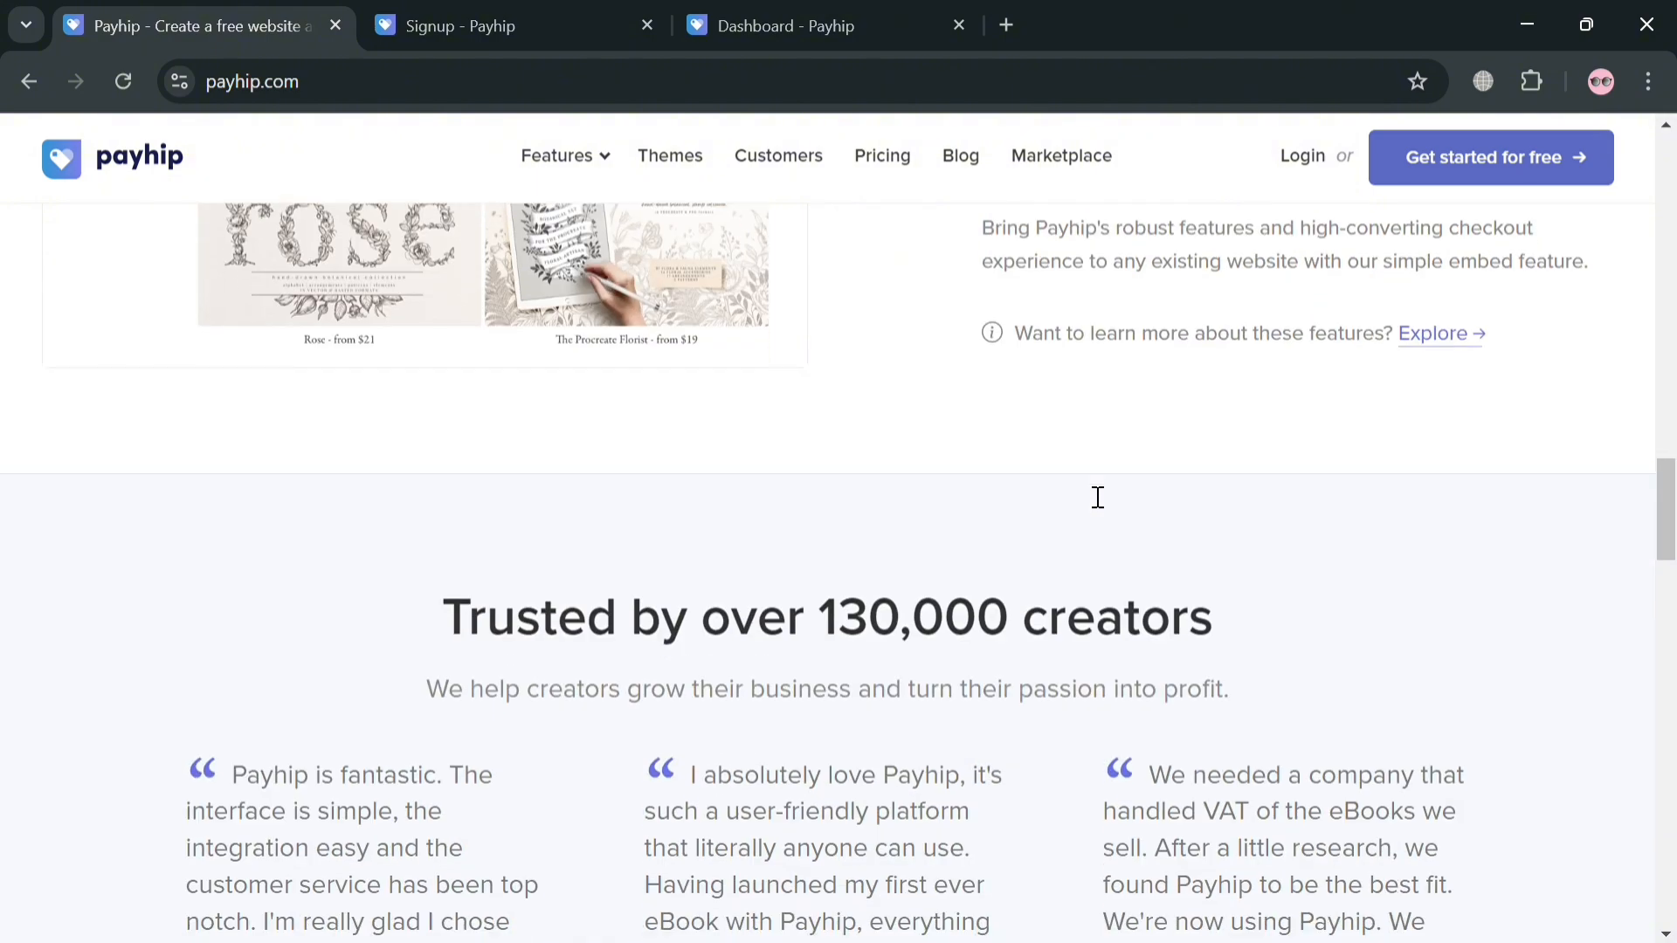
scroll(1089, 494, down, 13)
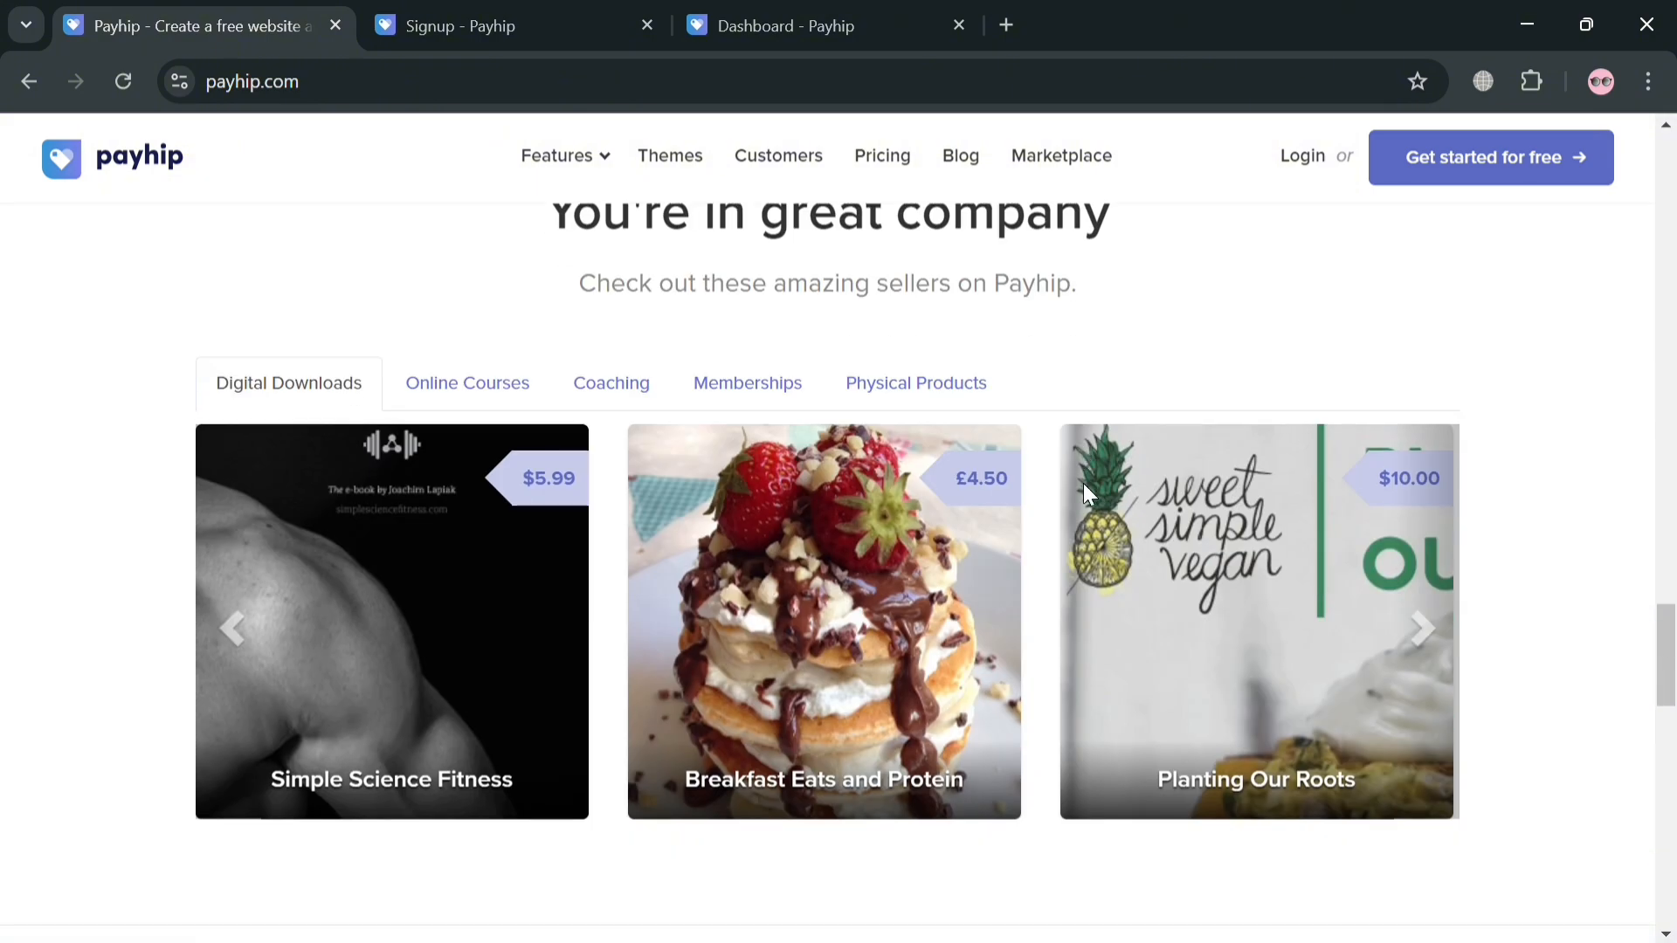
scroll(1093, 496, down, 5)
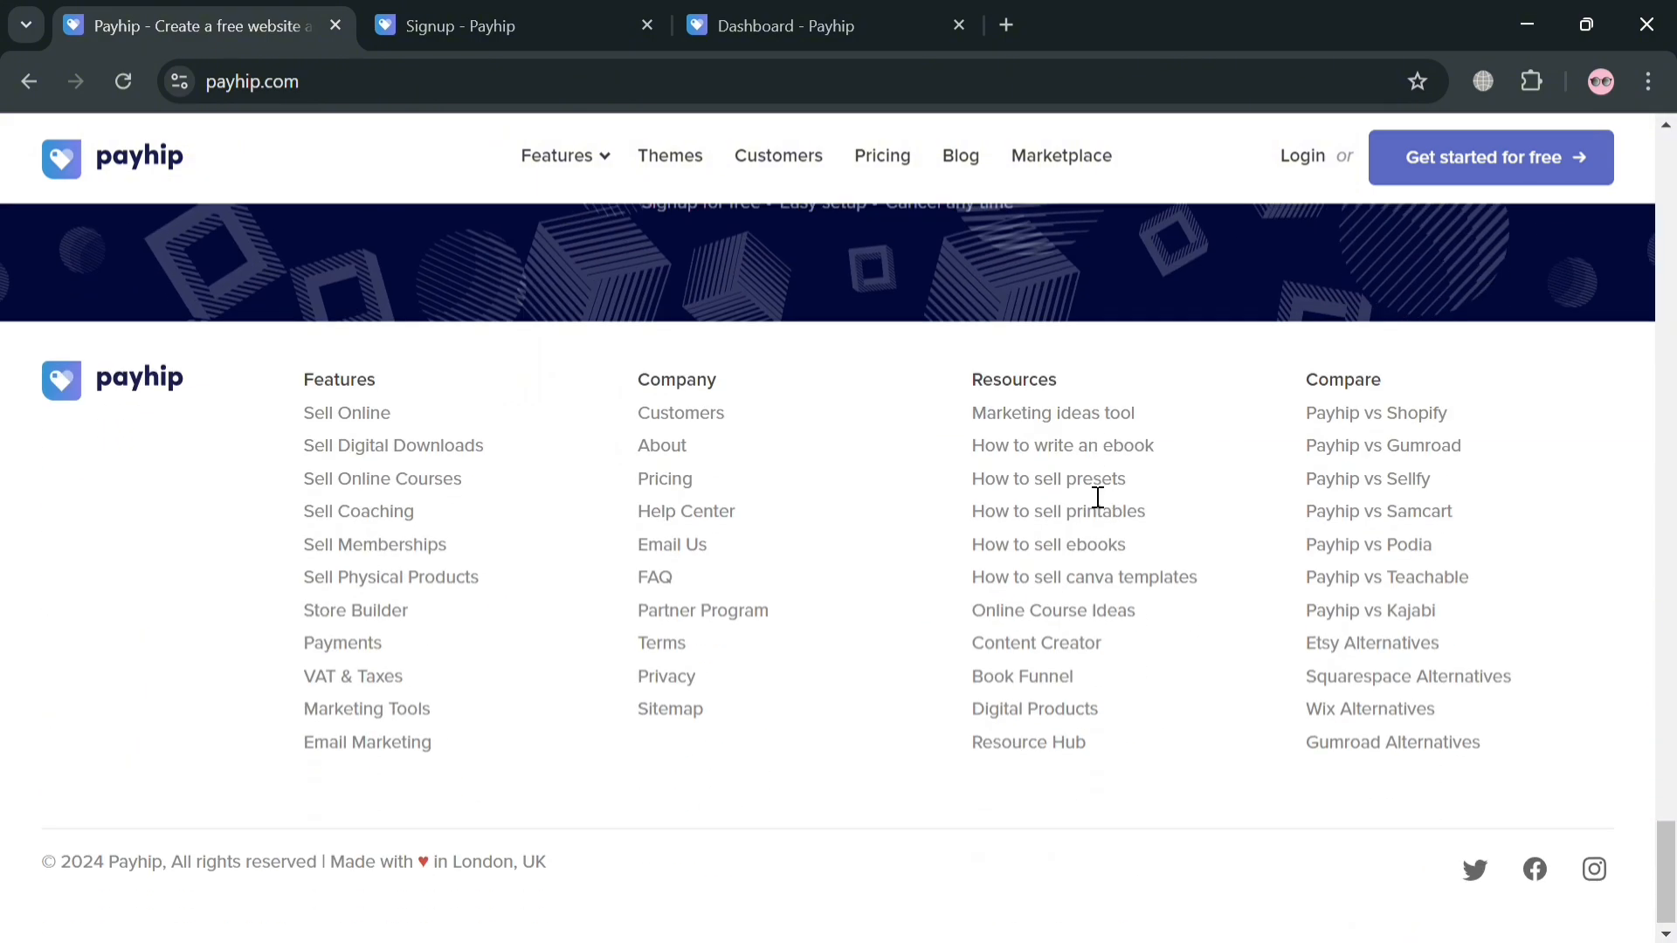
scroll(1094, 496, up, 12)
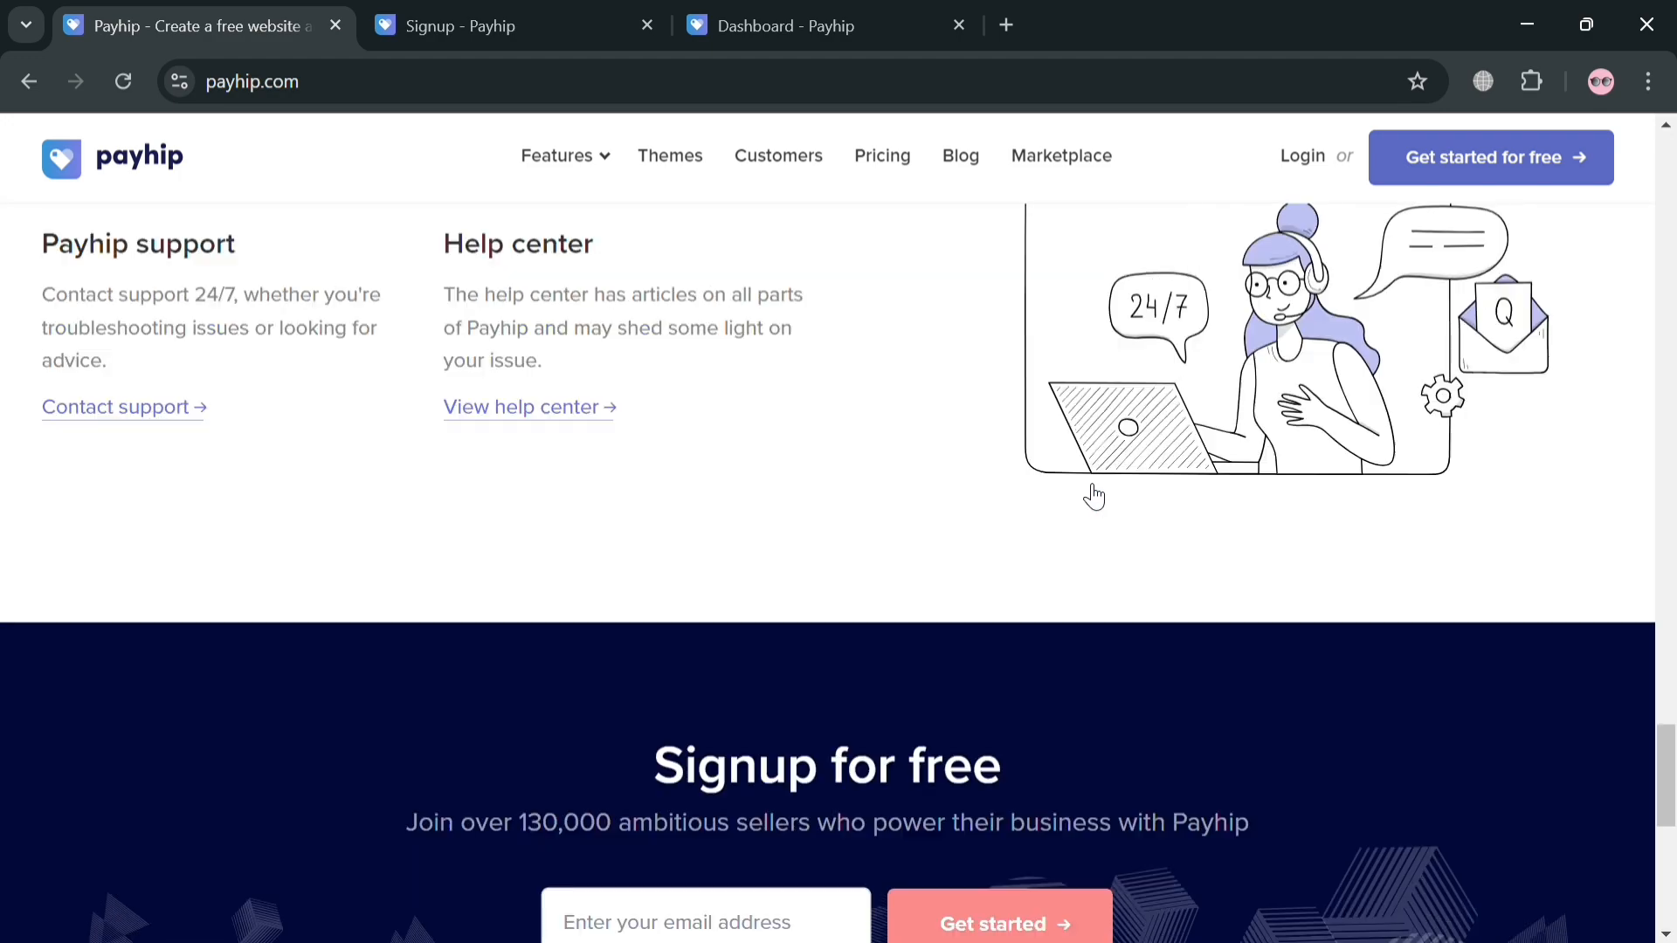
scroll(1089, 495, up, 9)
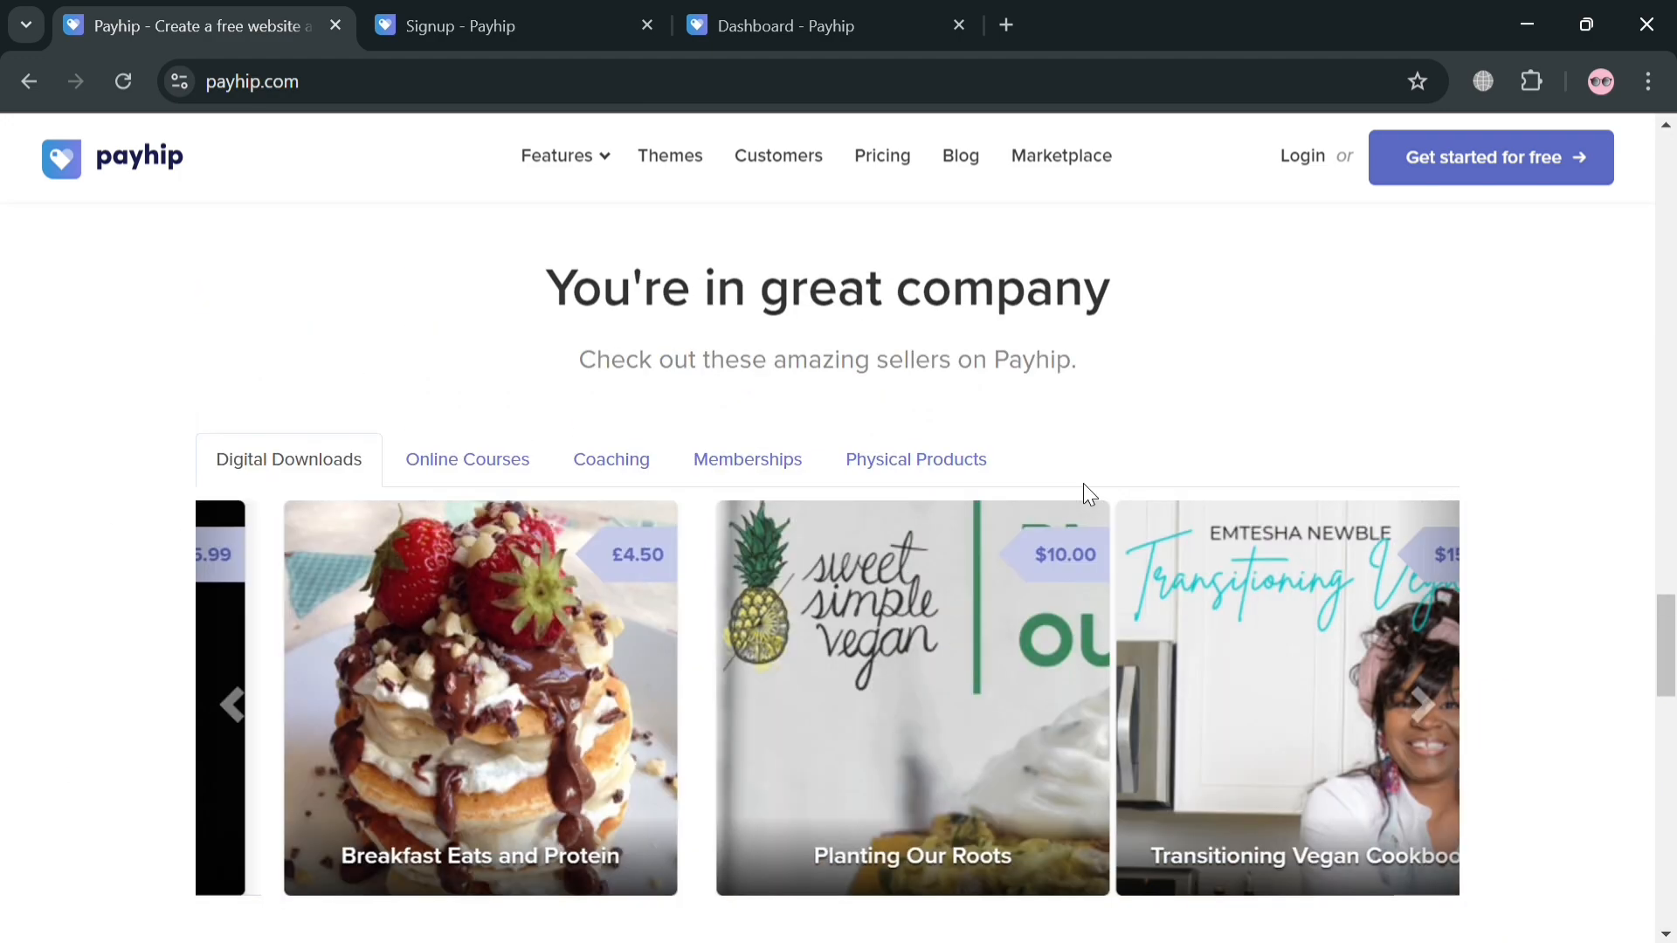
scroll(1089, 495, up, 15)
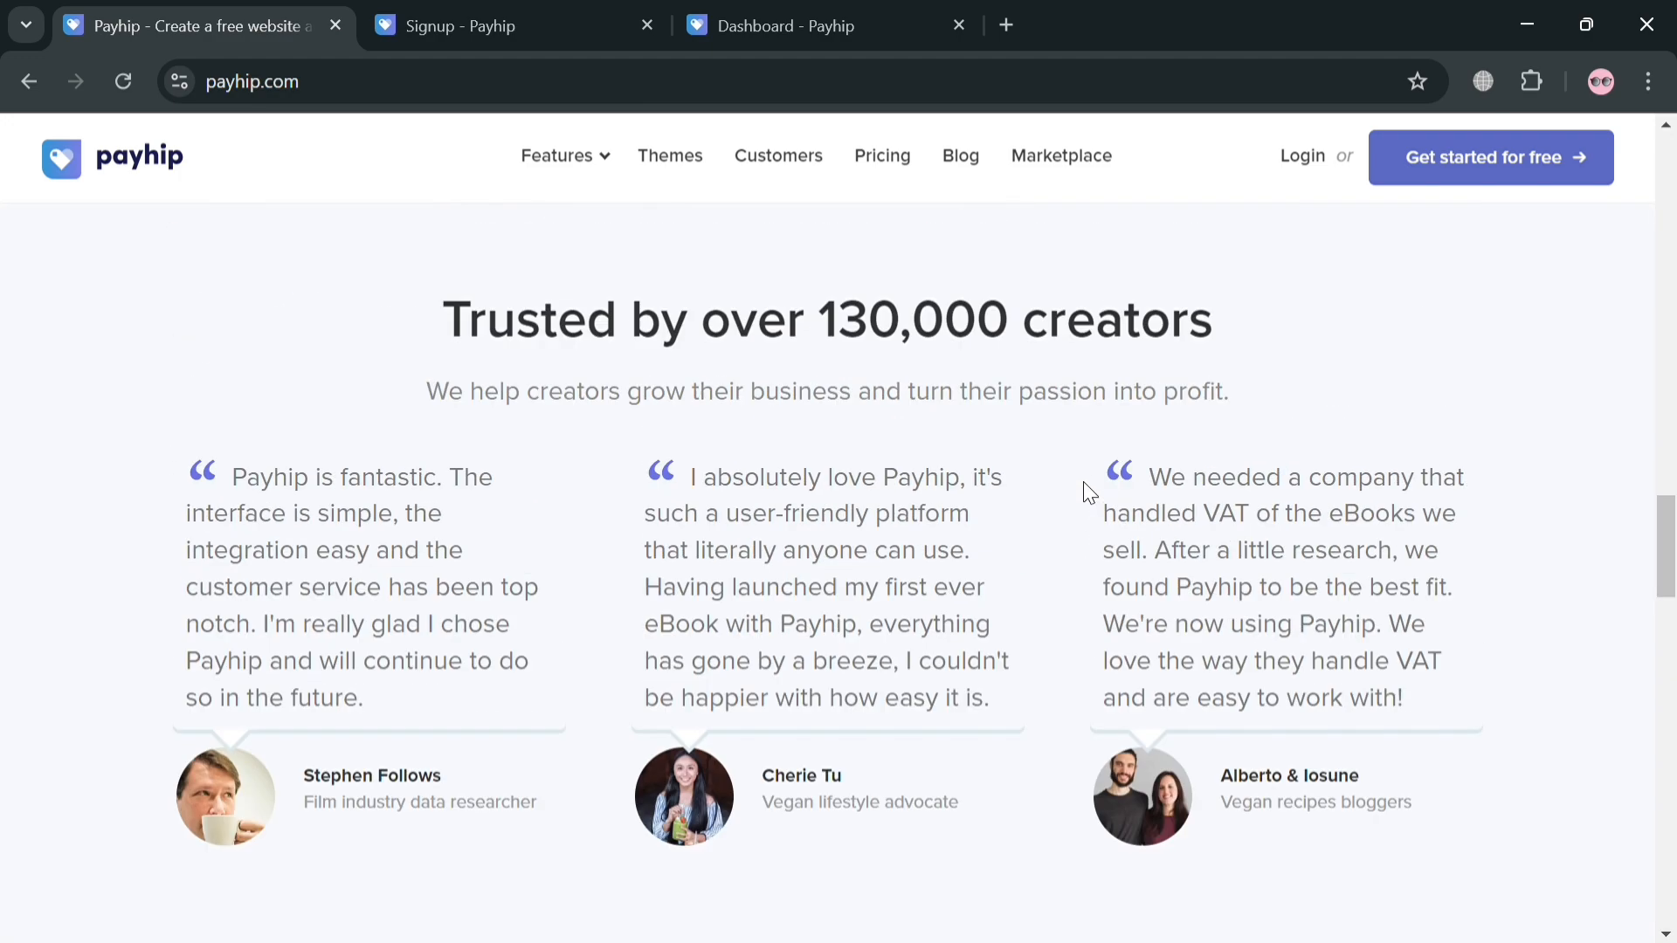
scroll(1097, 496, up, 10)
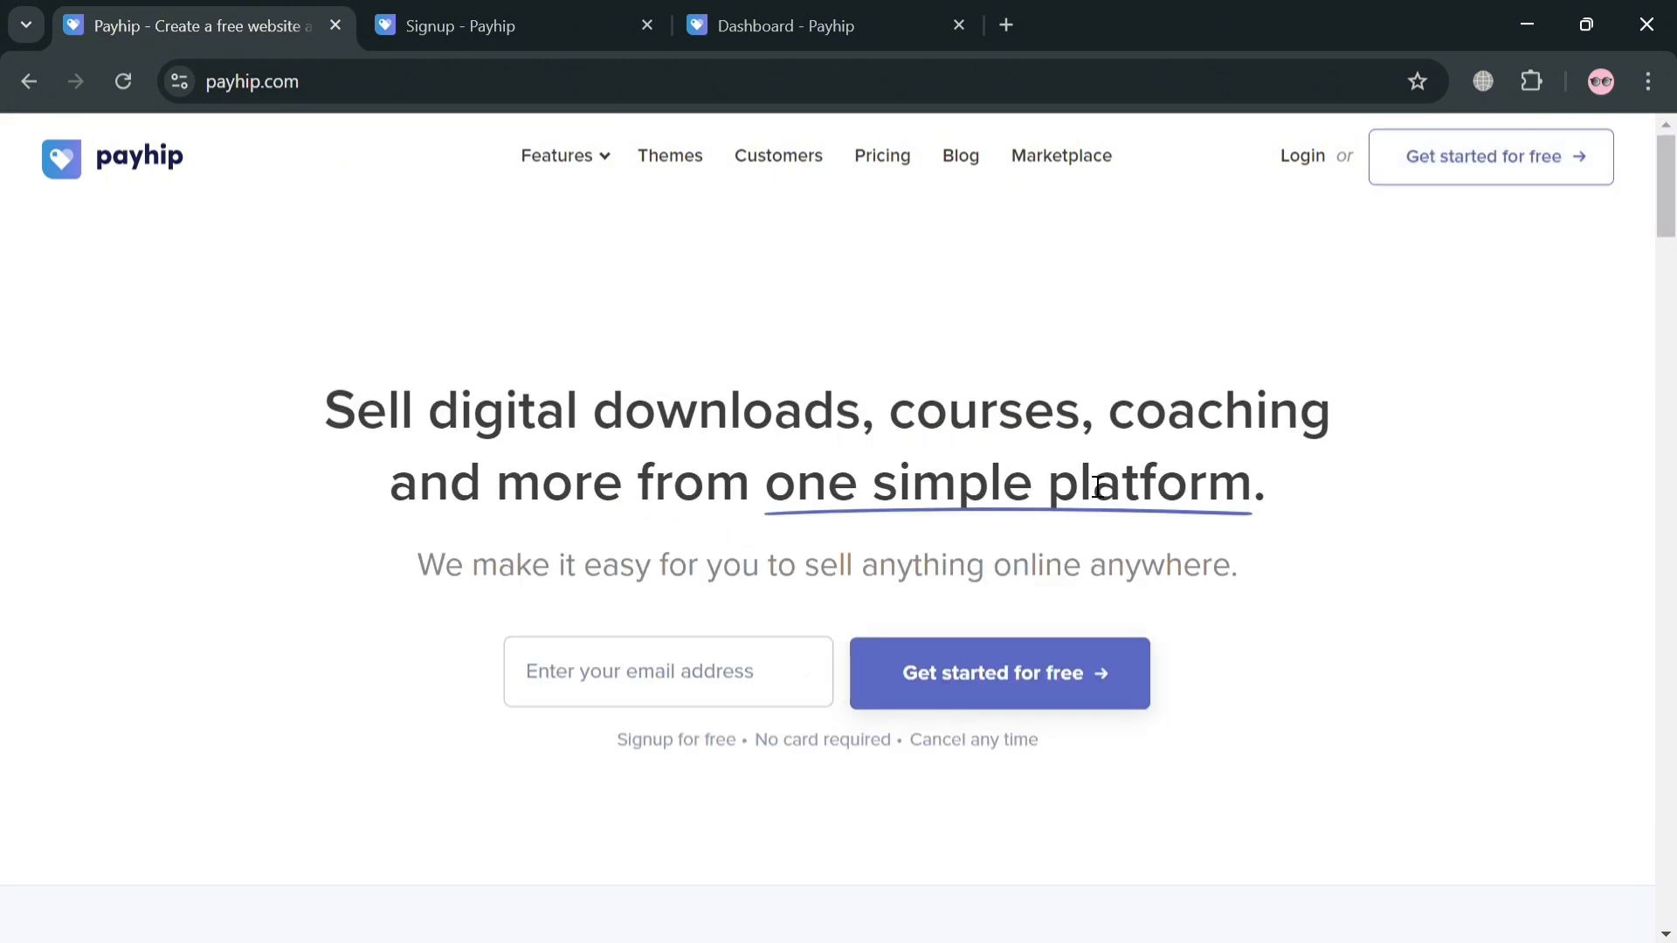
Step: Switch to the Payhip signup page and review the fields of the free account registration form
mouse_move(588, 169)
click(456, 24)
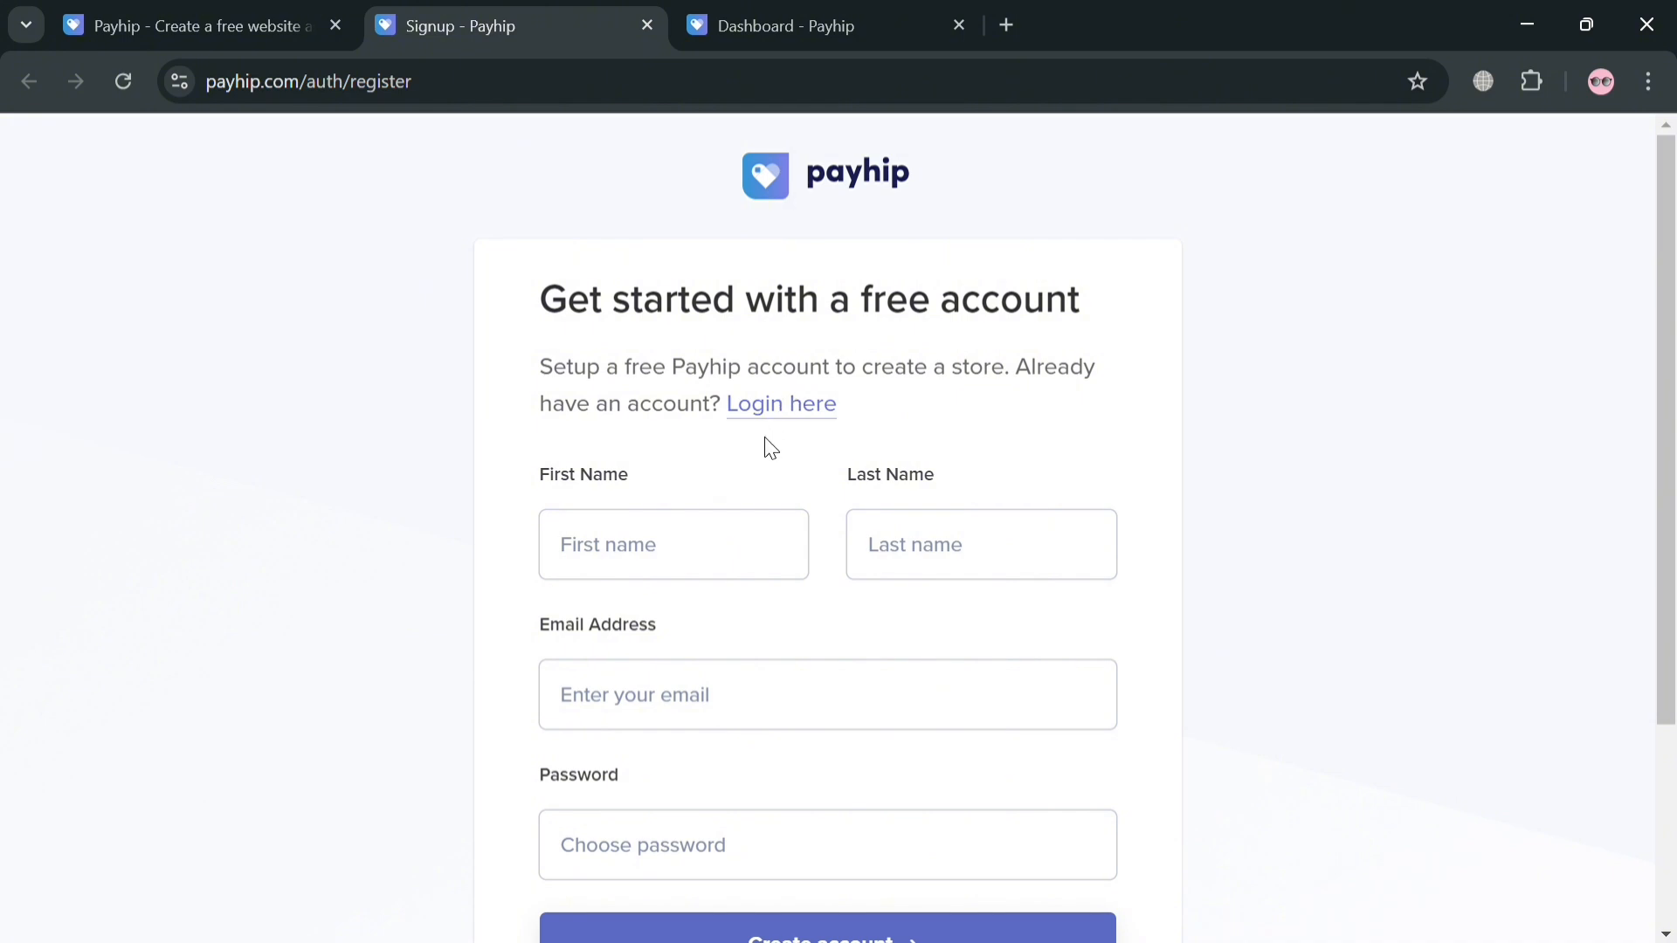
scroll(1025, 602, down, 3)
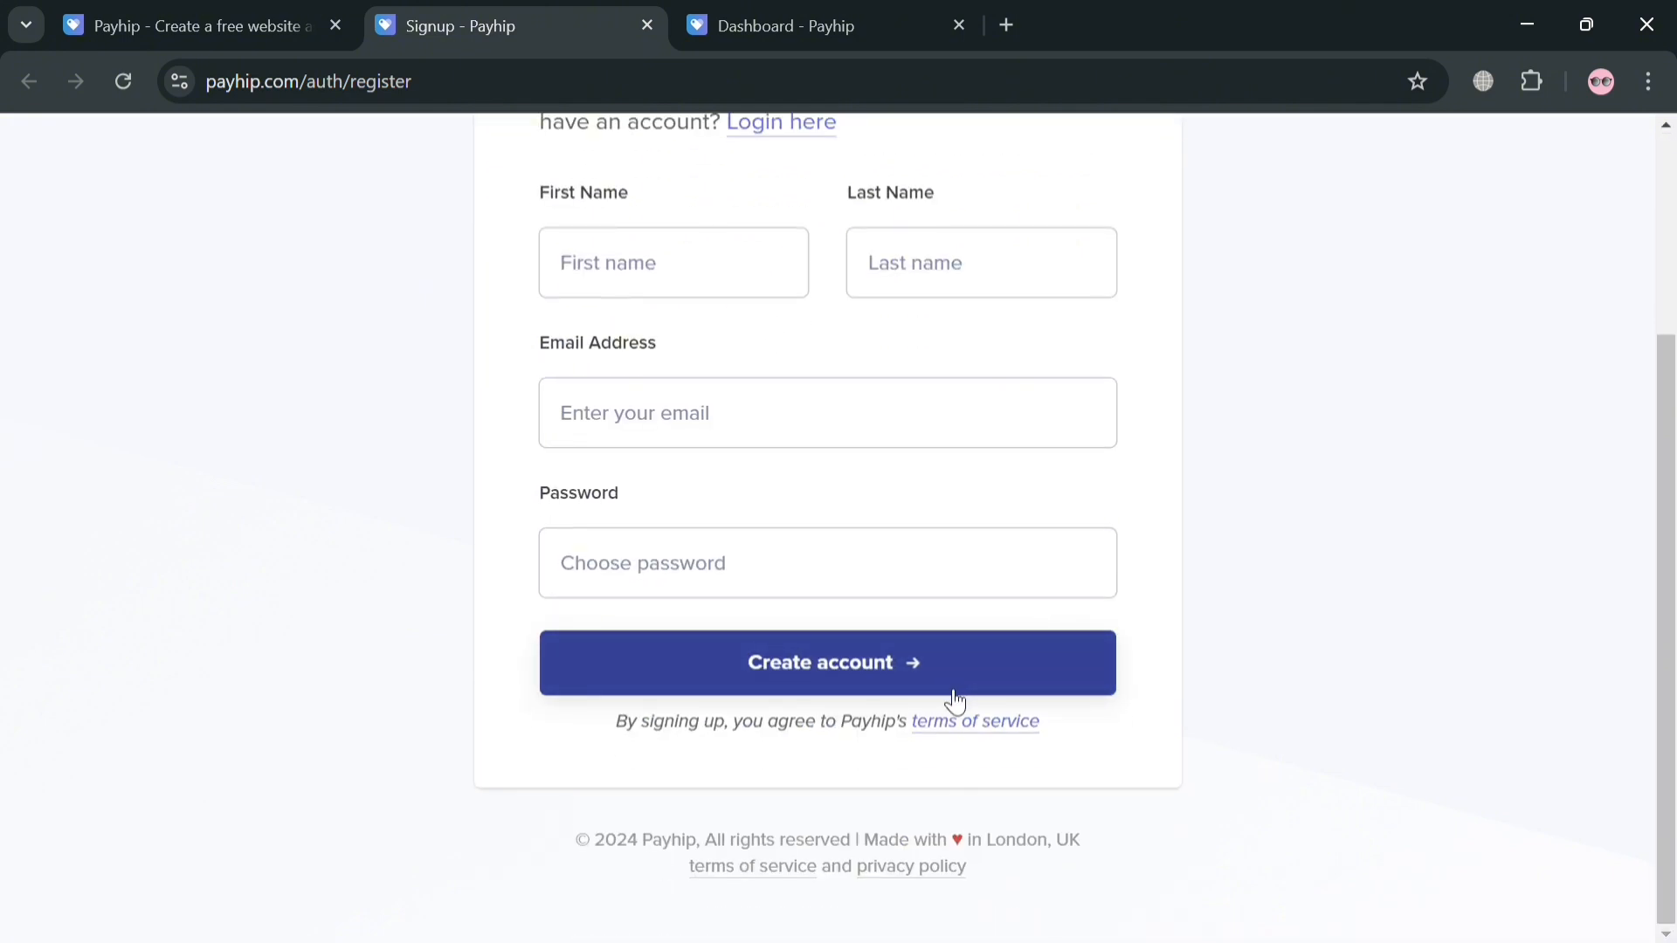
scroll(950, 699, up, 3)
Step: Go to the Payhip seller dashboard and start adding a new product of the Course type
click(852, 10)
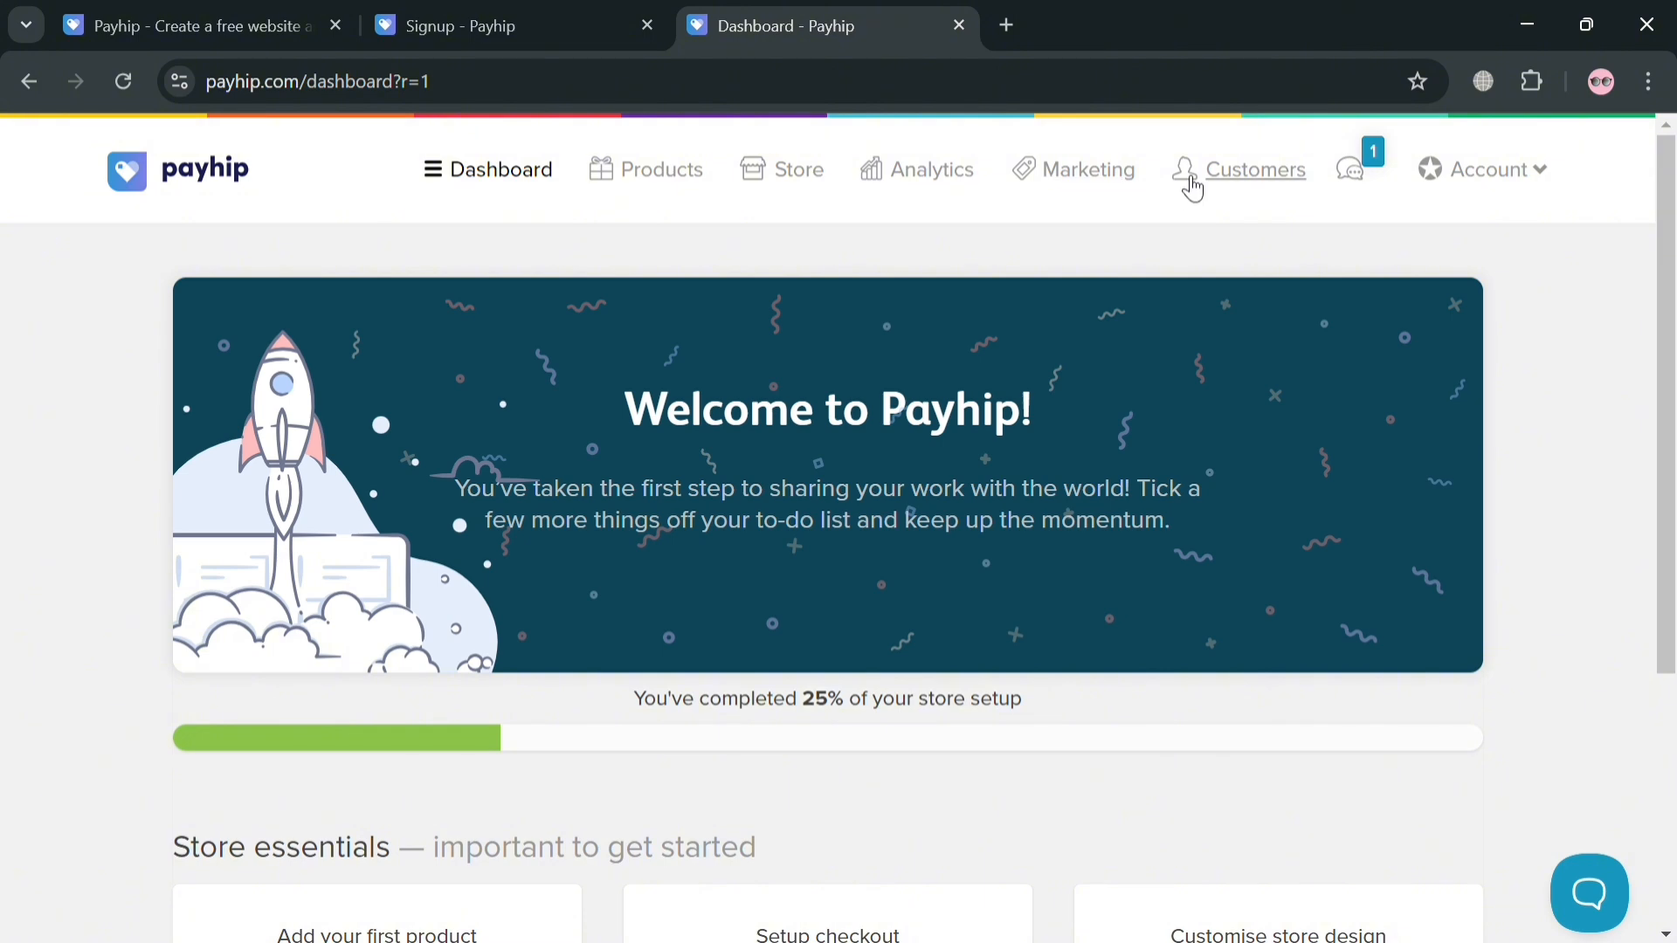
scroll(740, 363, down, 5)
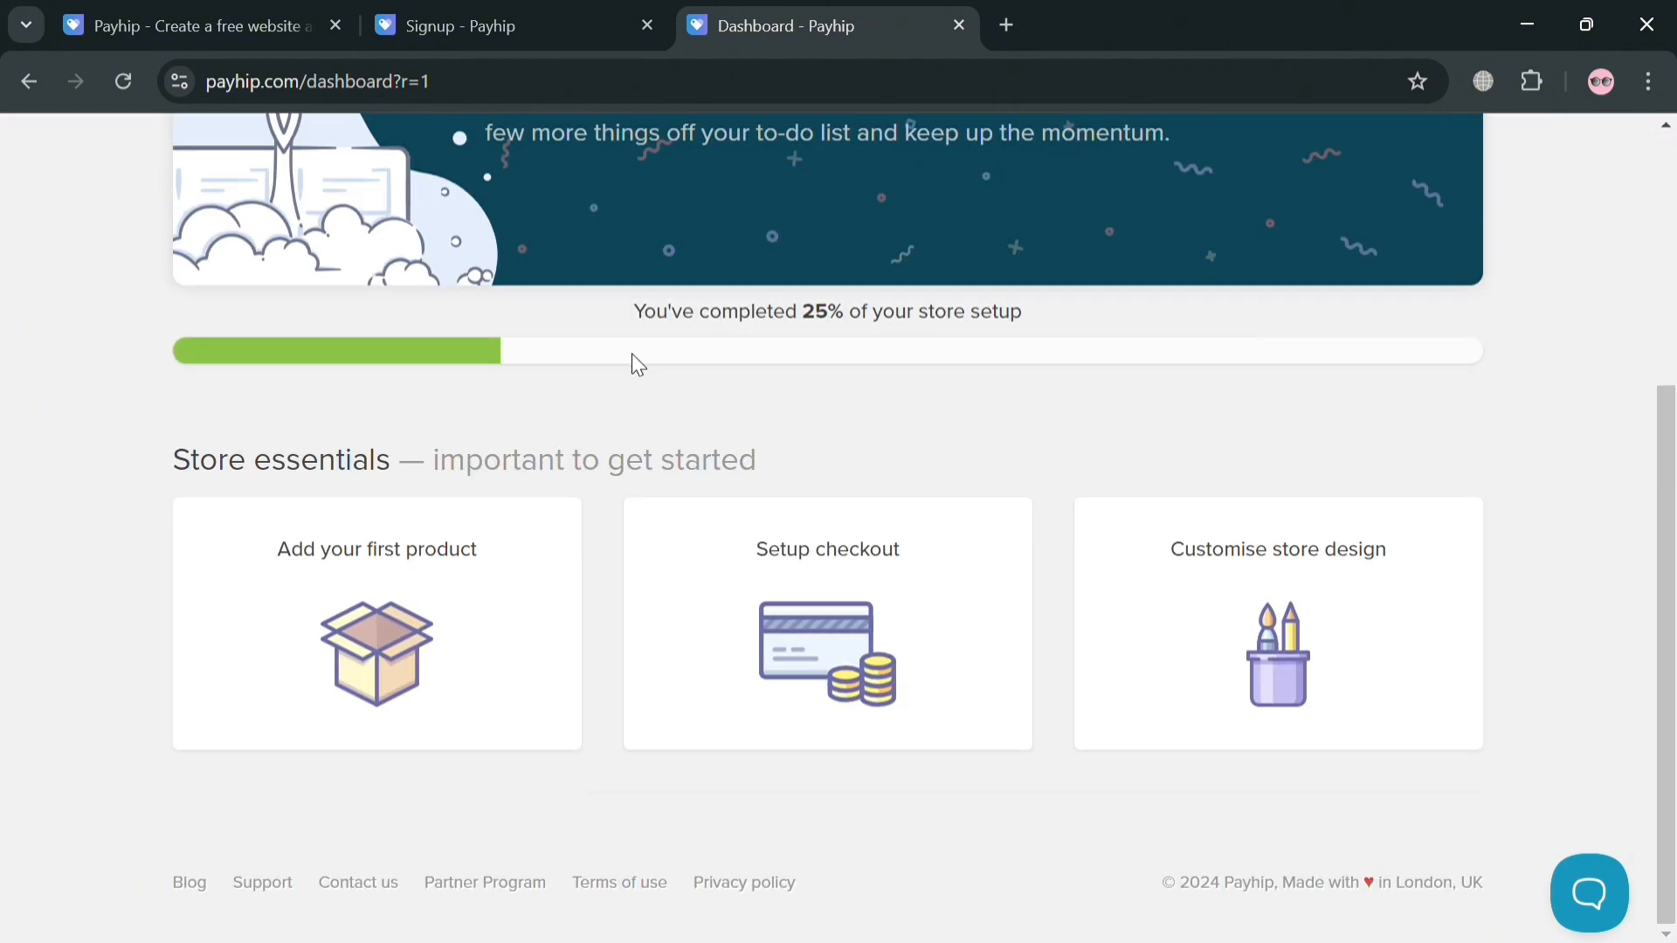
scroll(723, 722, up, 5)
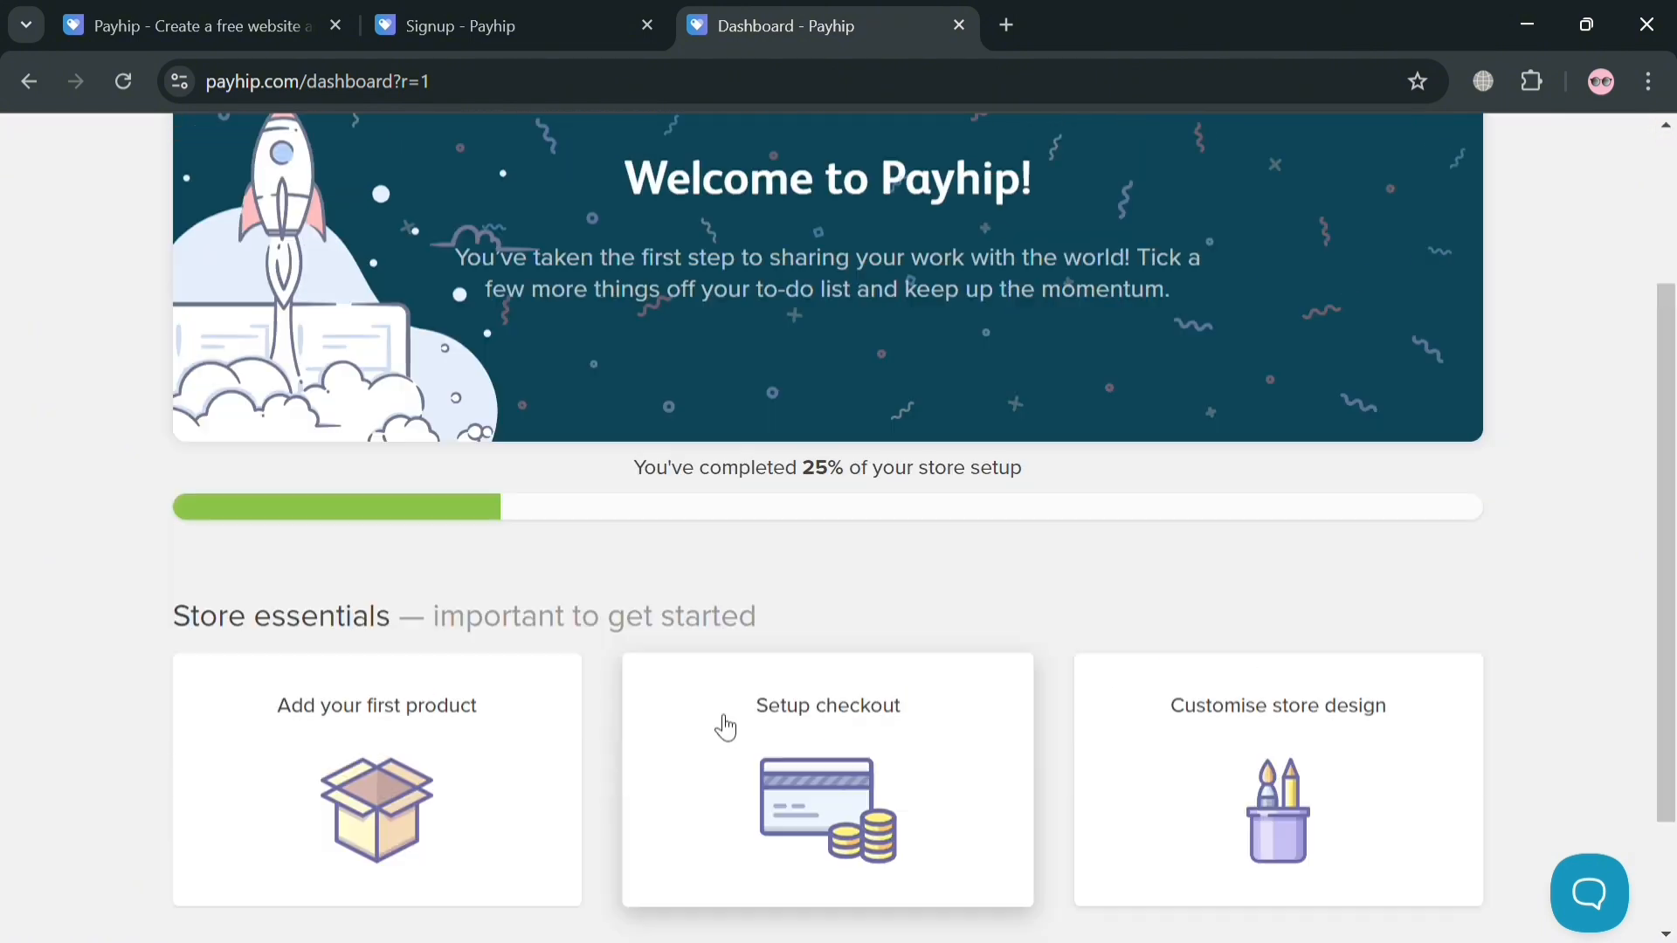
click(684, 187)
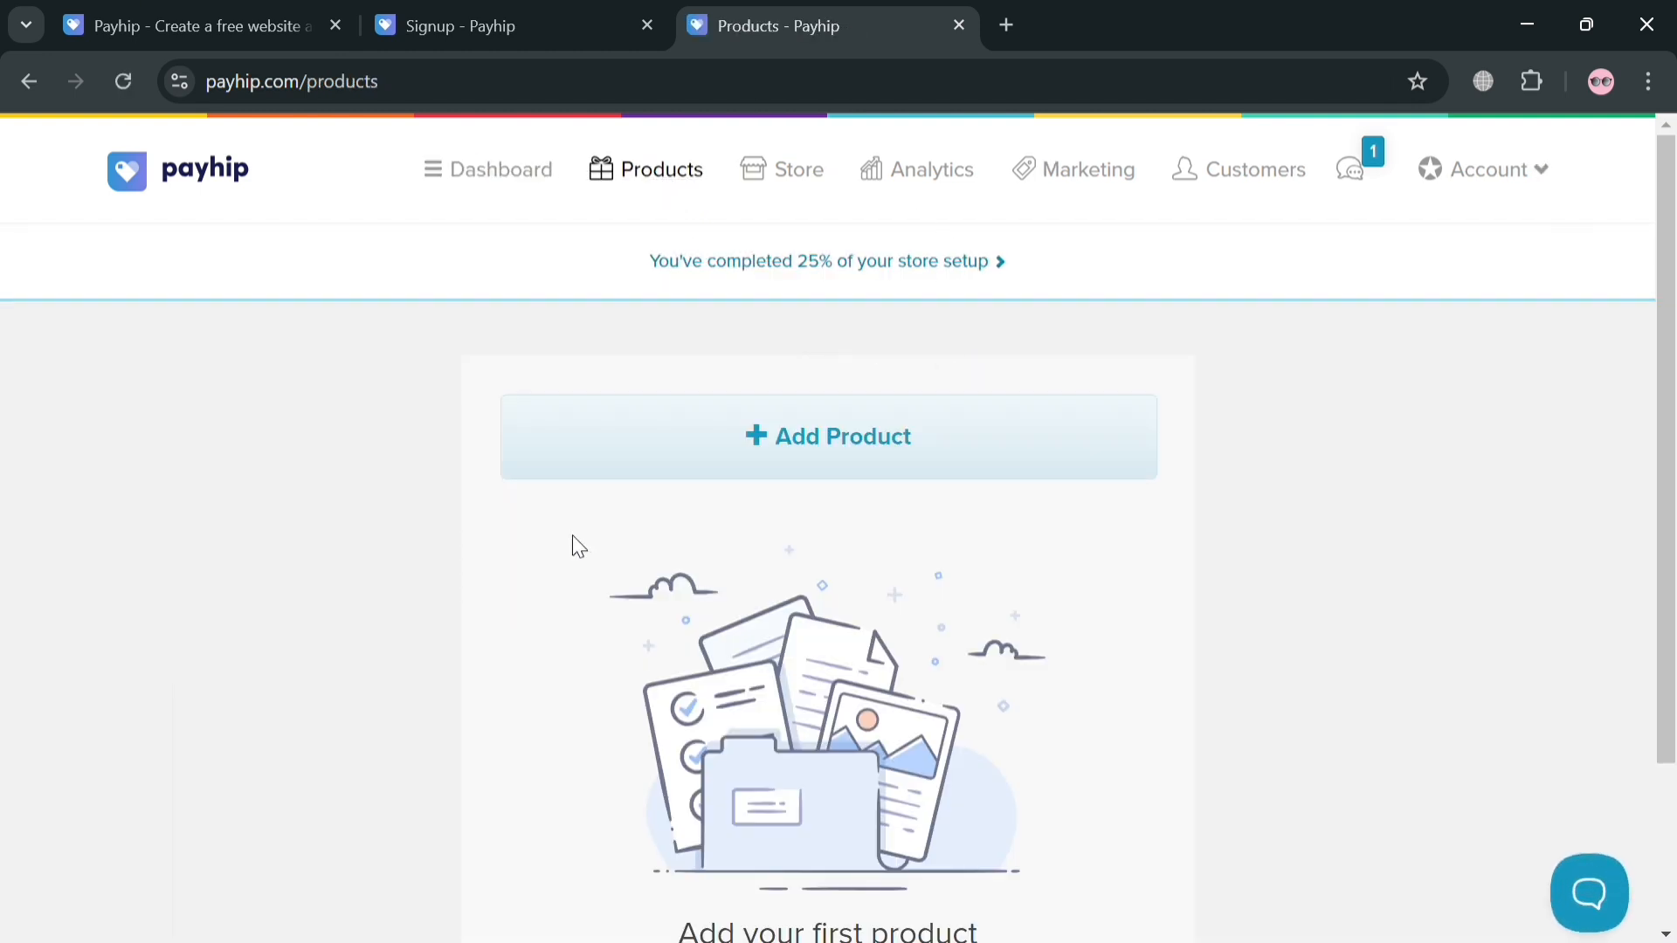
click(836, 421)
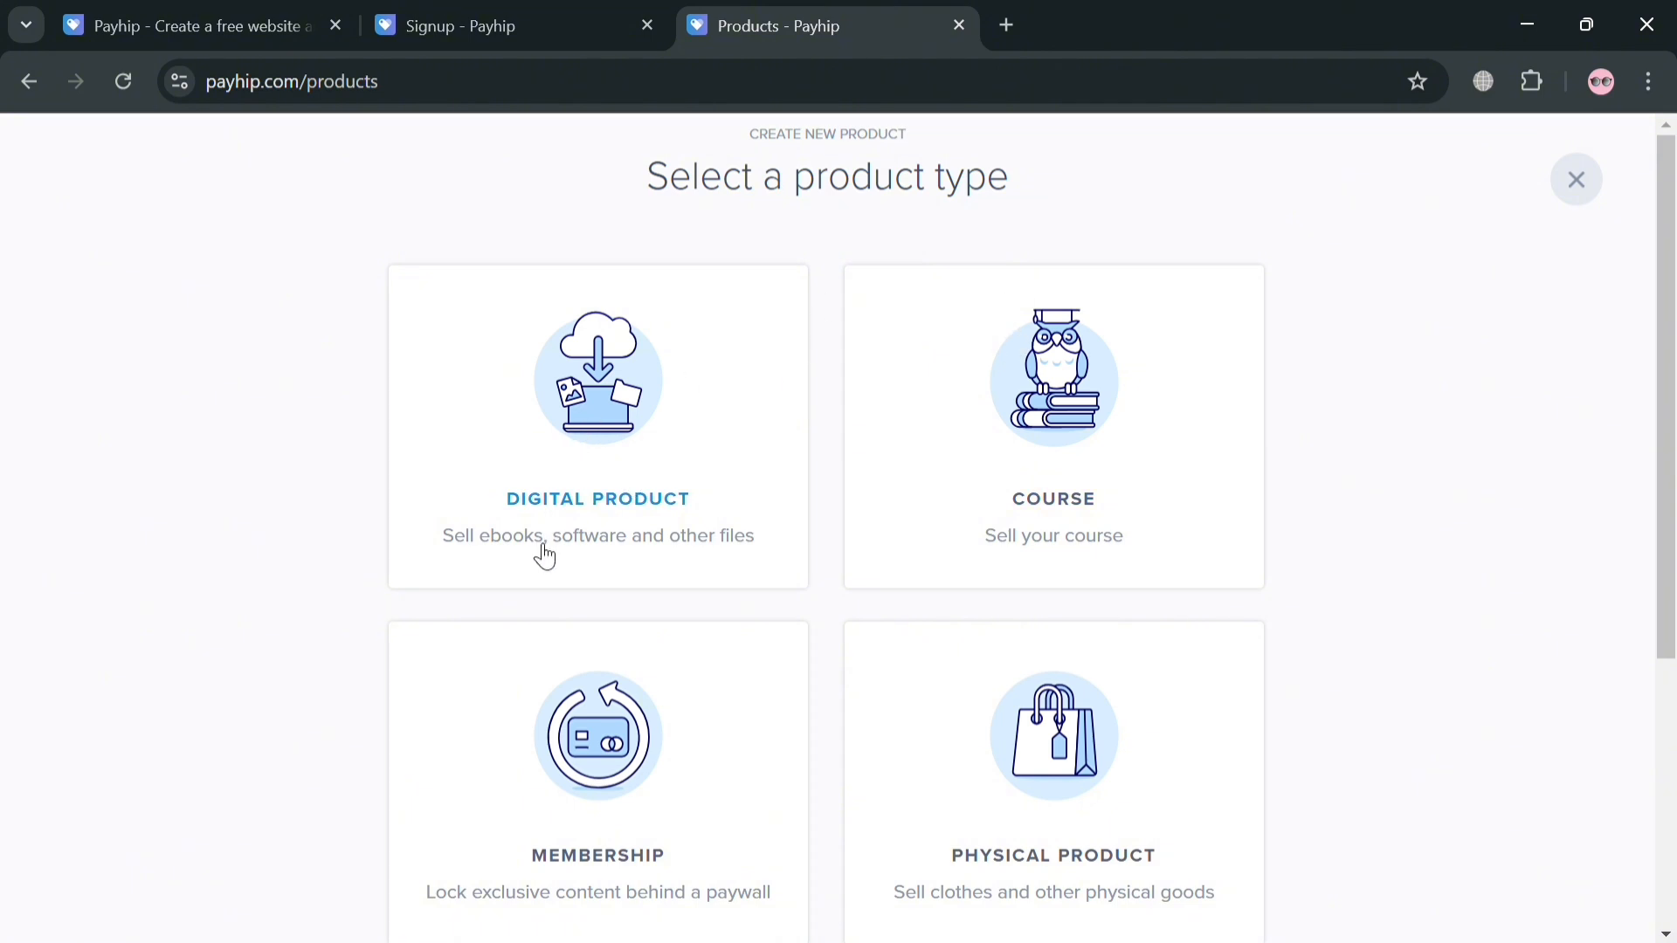
scroll(1126, 431, down, 5)
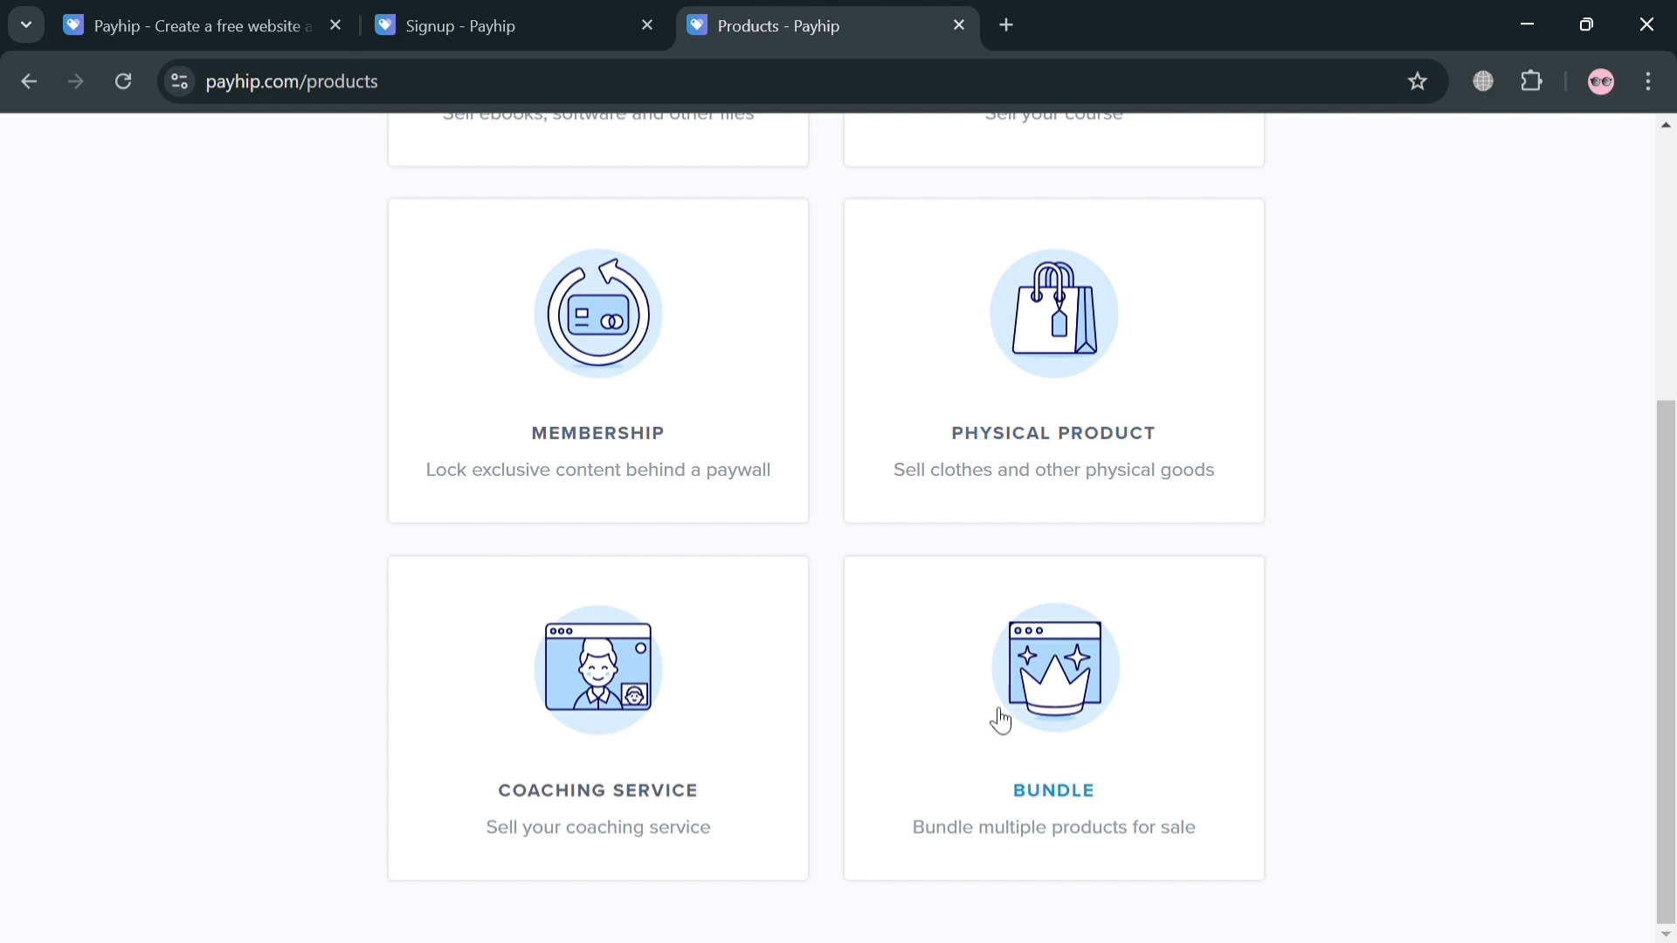
scroll(1432, 472, up, 3)
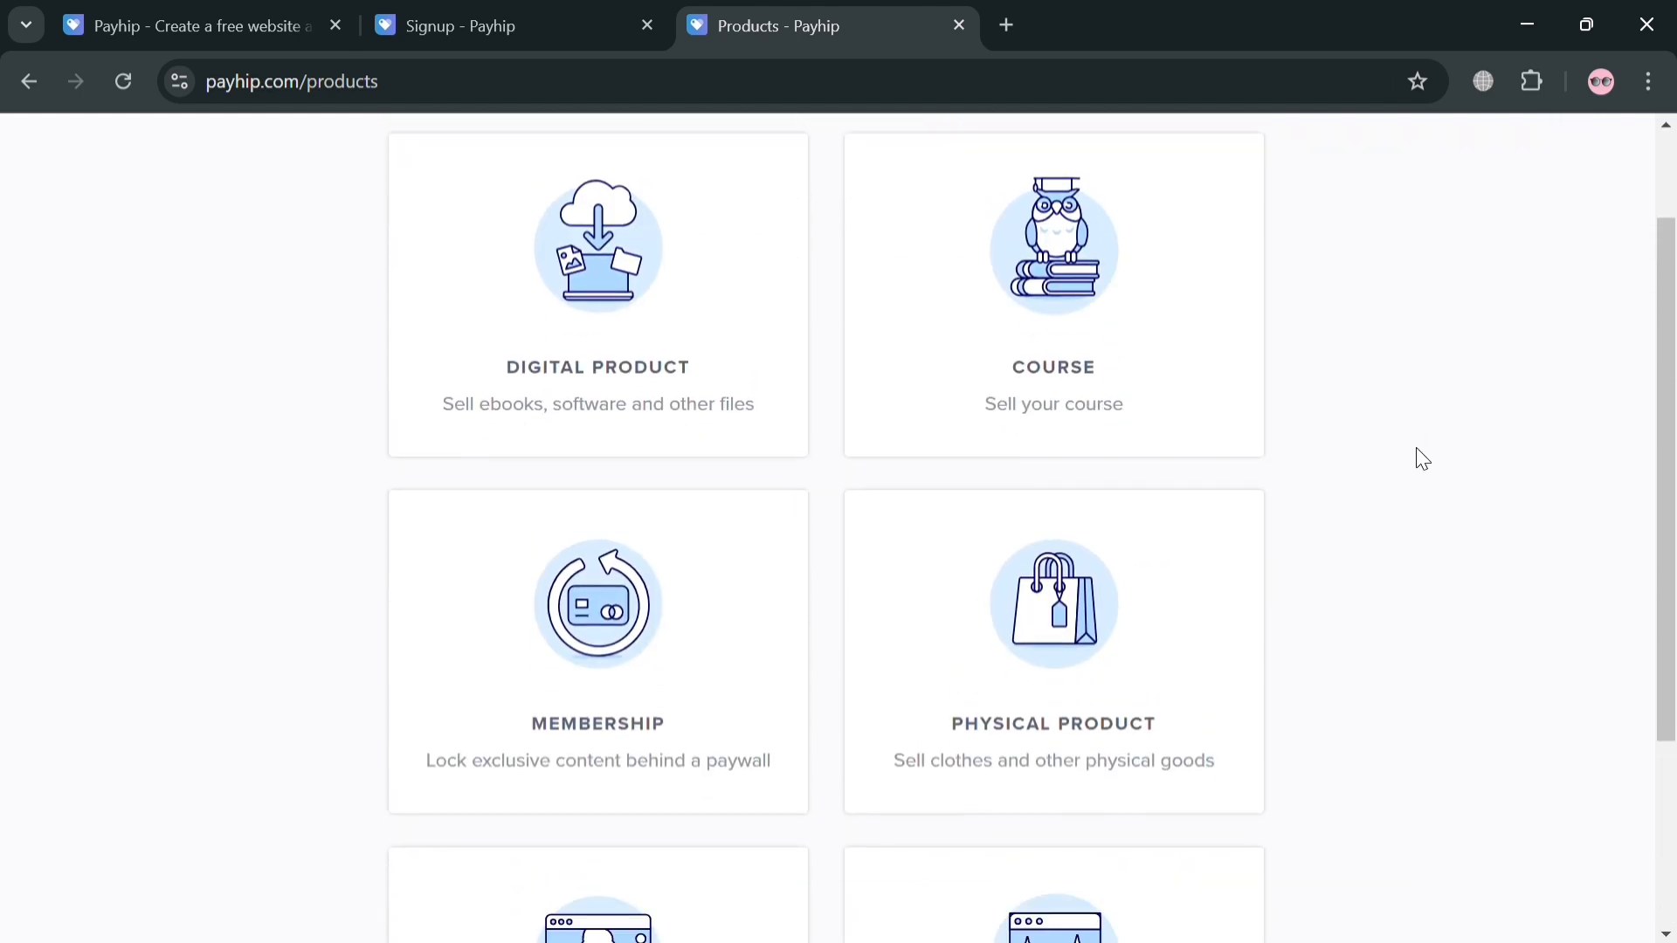
click(1072, 325)
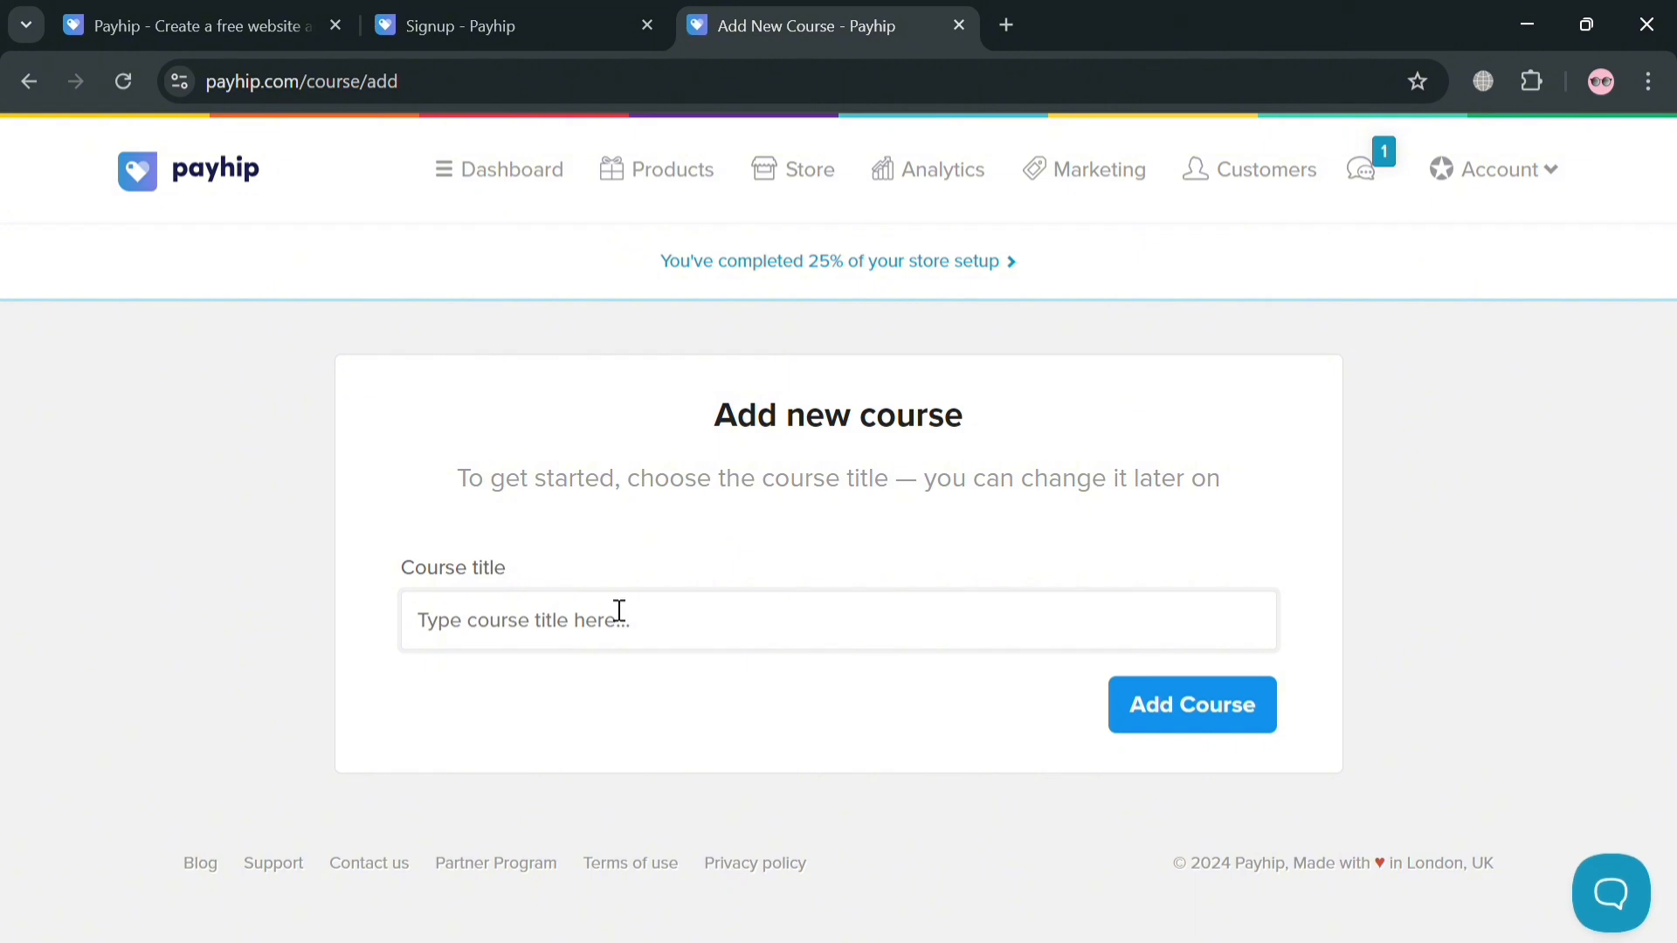
Step: Title the new course "Freelance Courses" and add it
click(619, 611)
click(688, 699)
click(702, 651)
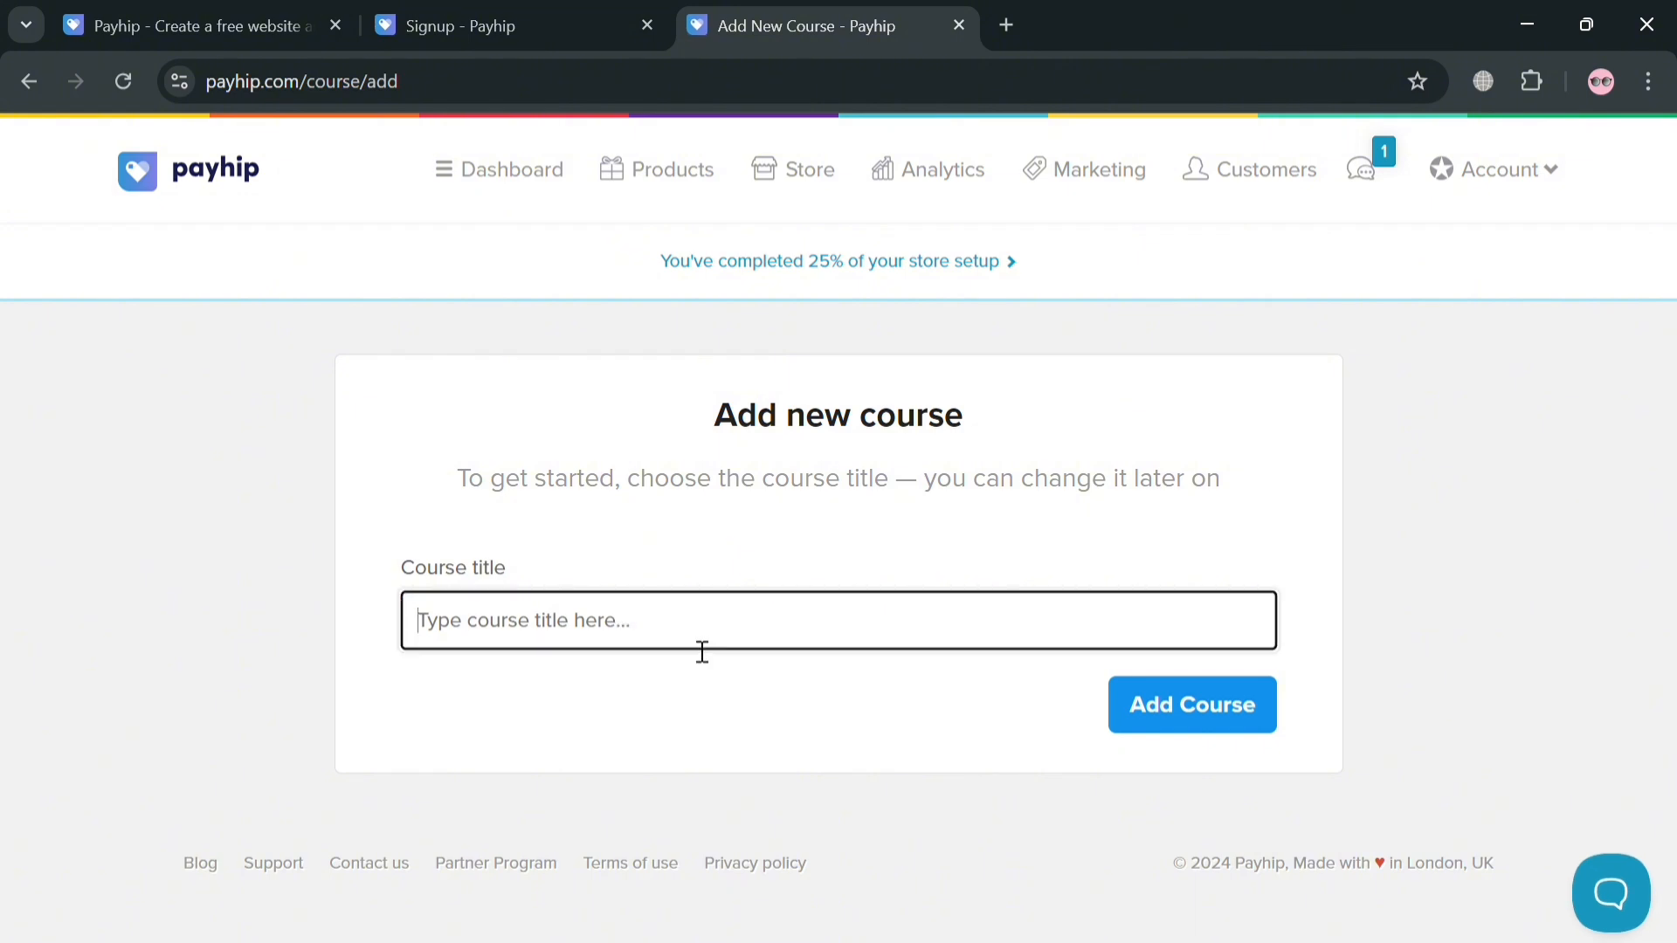
text(Freelance Courses)
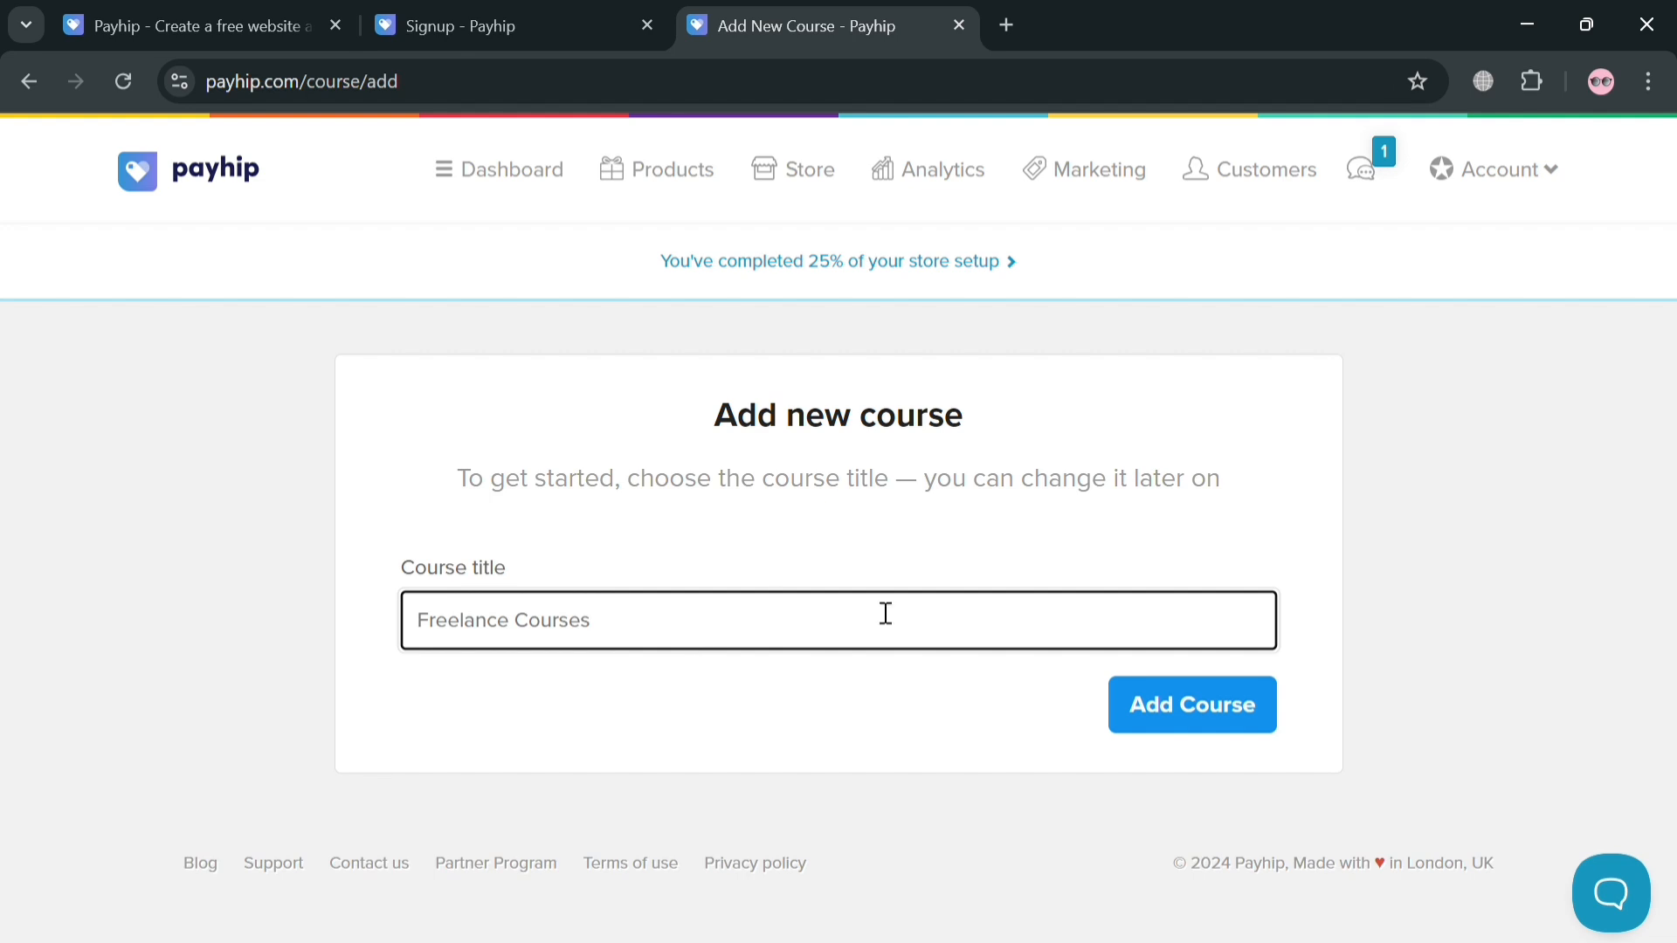
click(1220, 732)
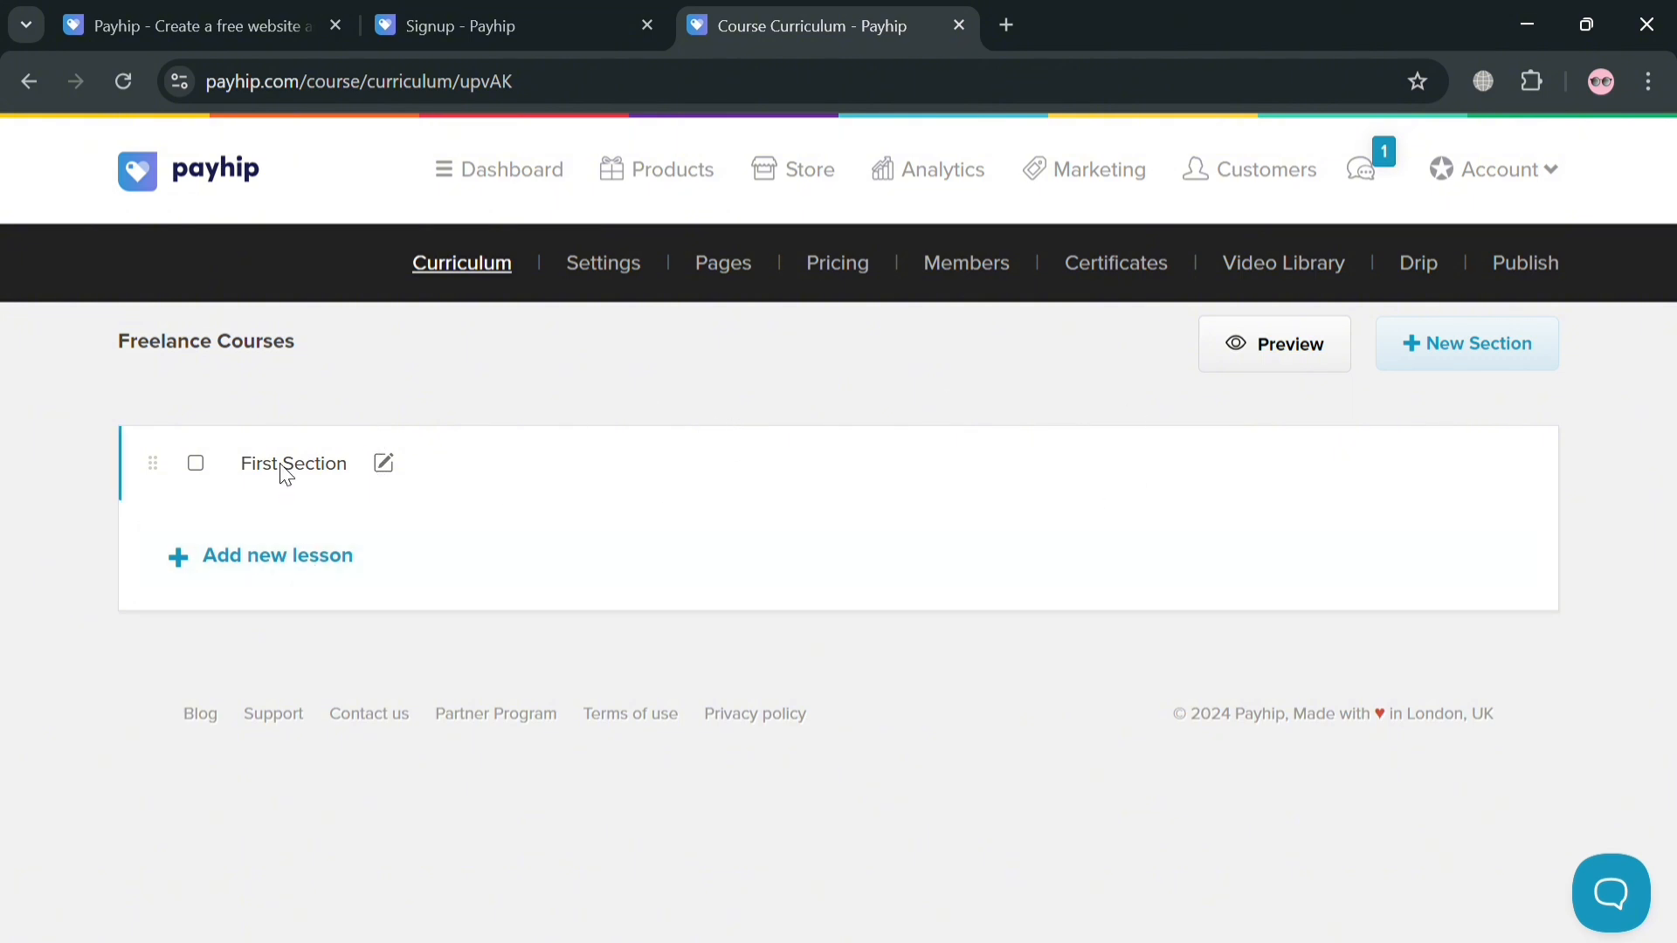
Step: Open the first curriculum section's name for editing and save it as "First Section"
click(390, 466)
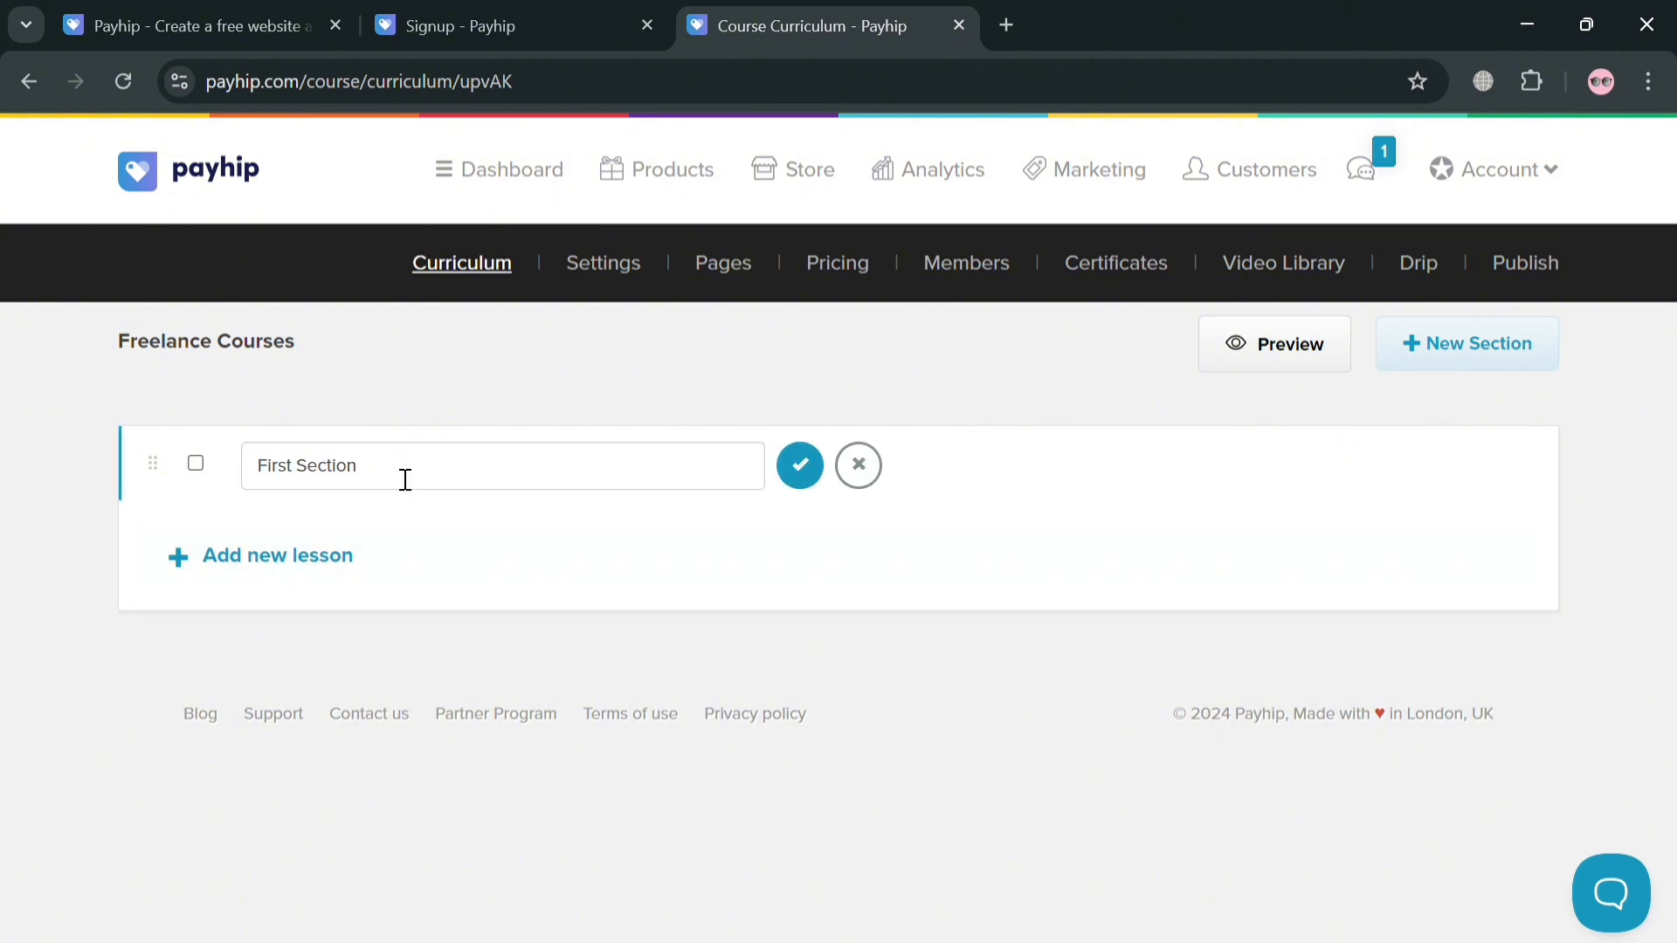
triple_click(405, 479)
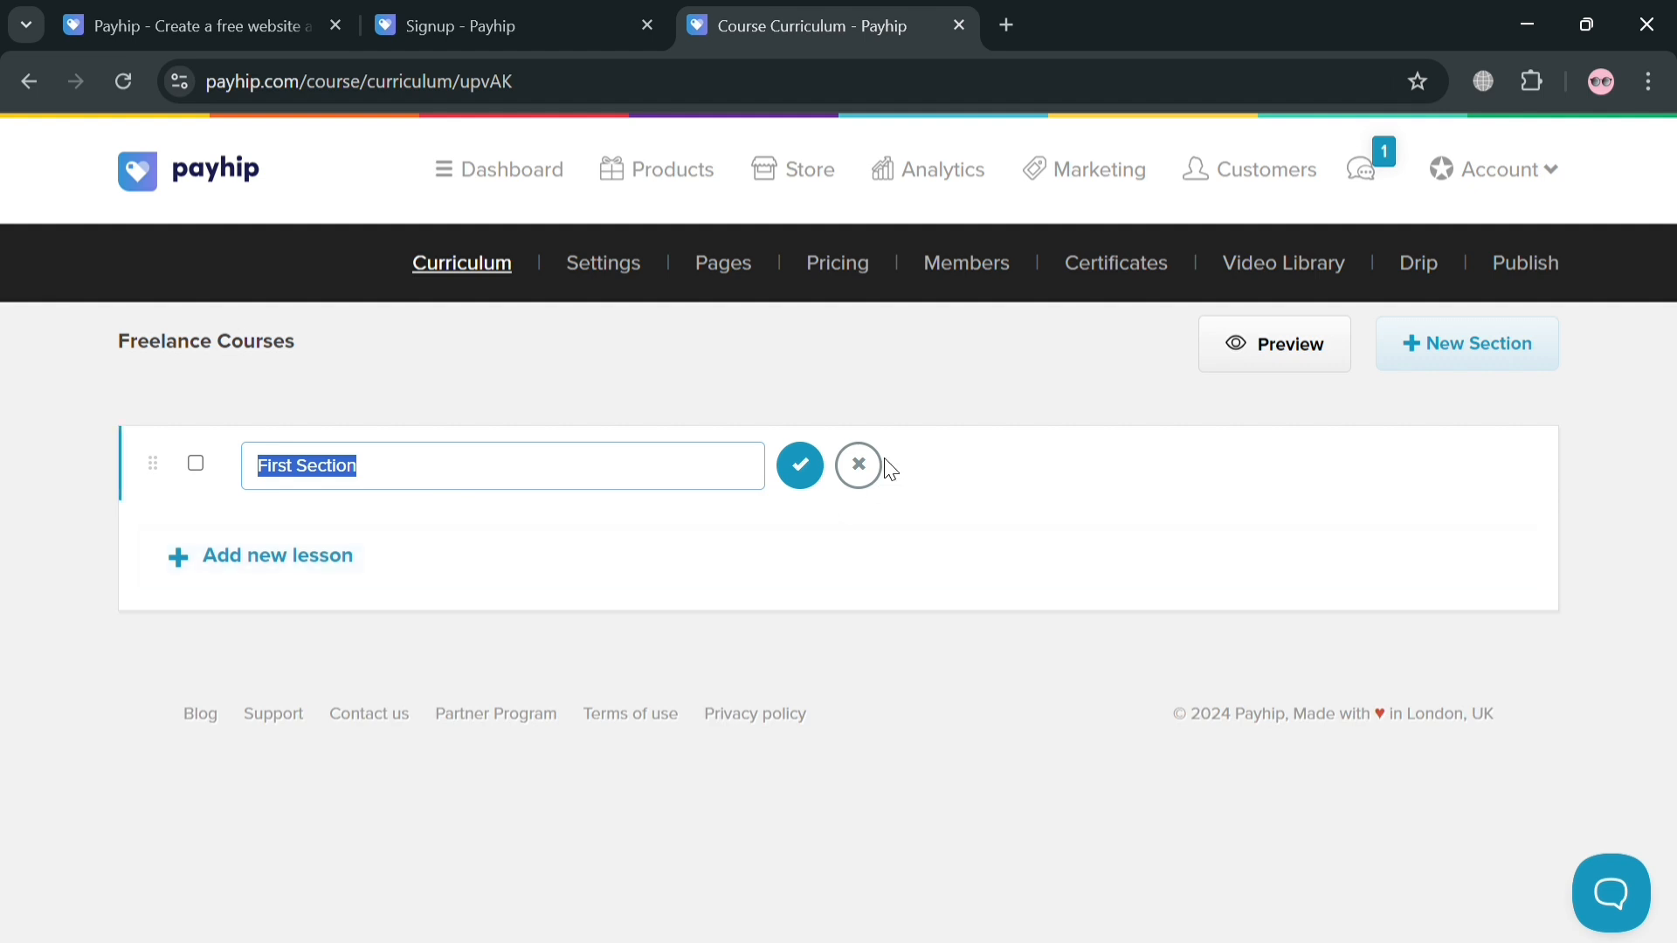
click(797, 466)
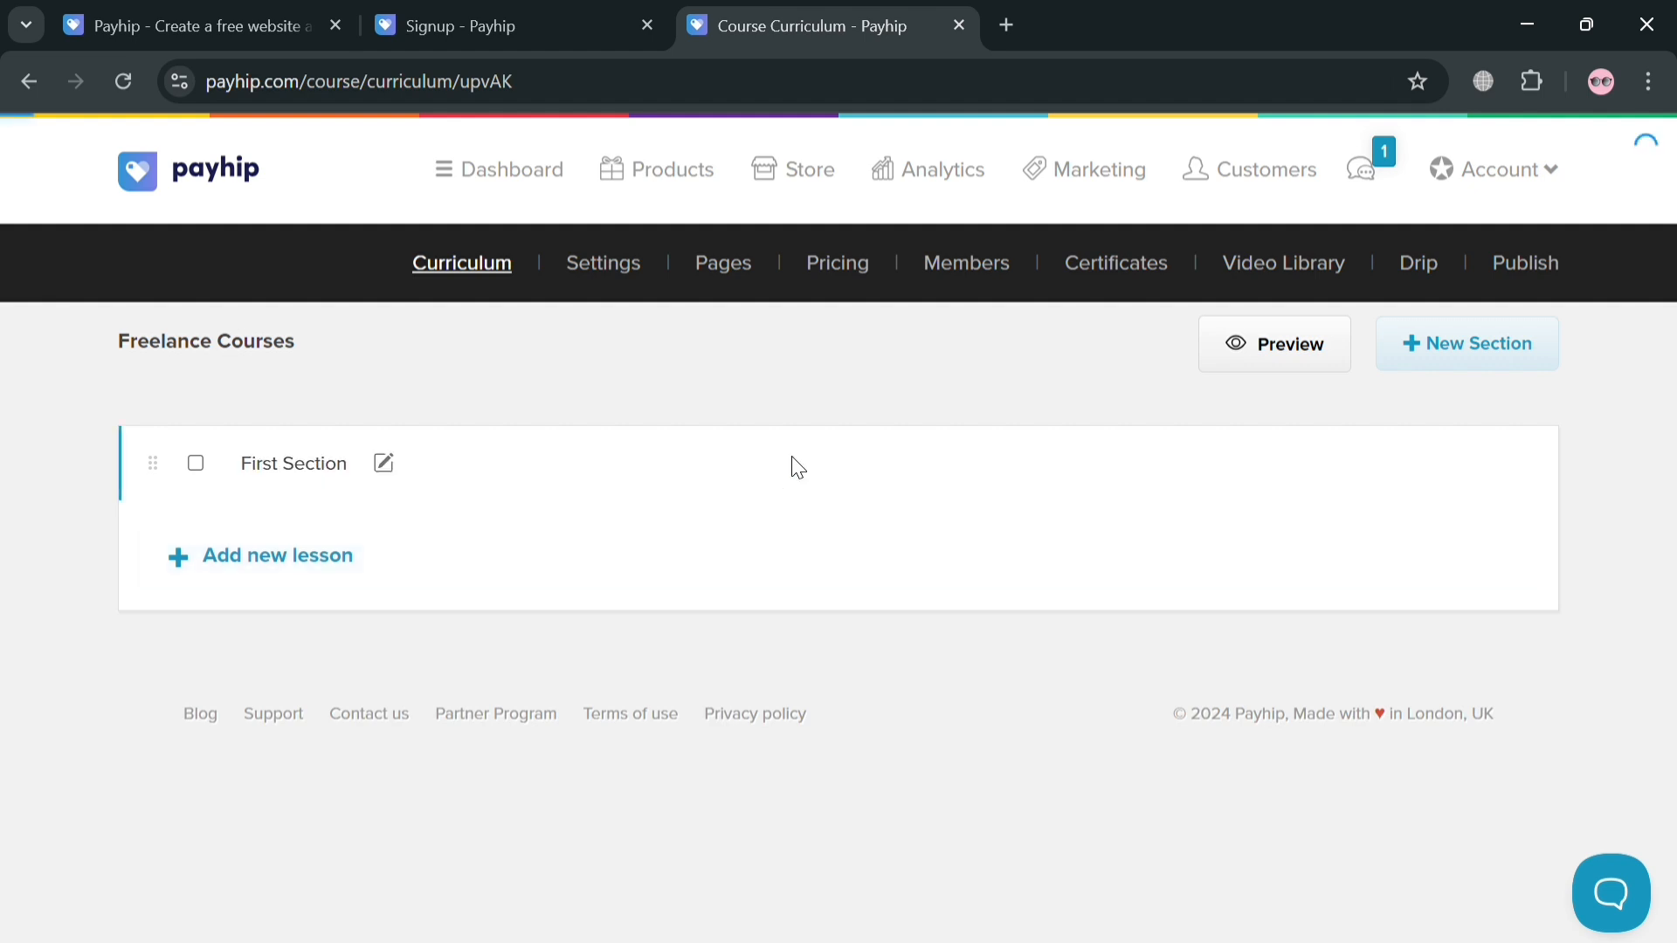
Step: Add a new lesson to First Section and enter "Set Up your Profile" as its title
click(269, 572)
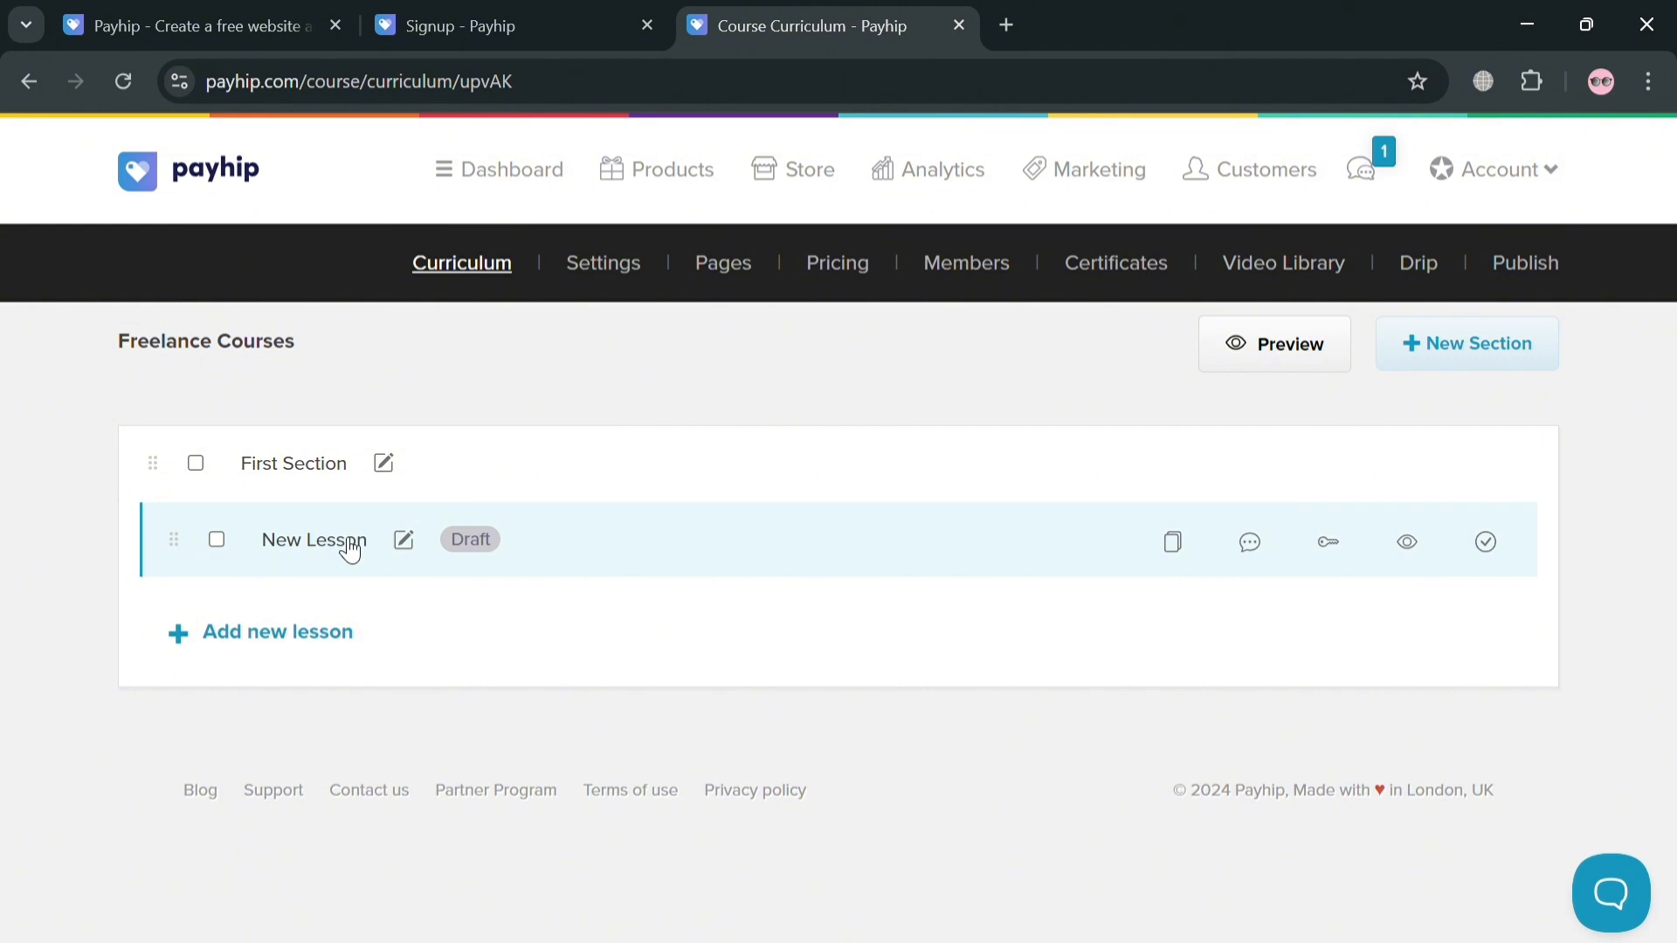
click(350, 549)
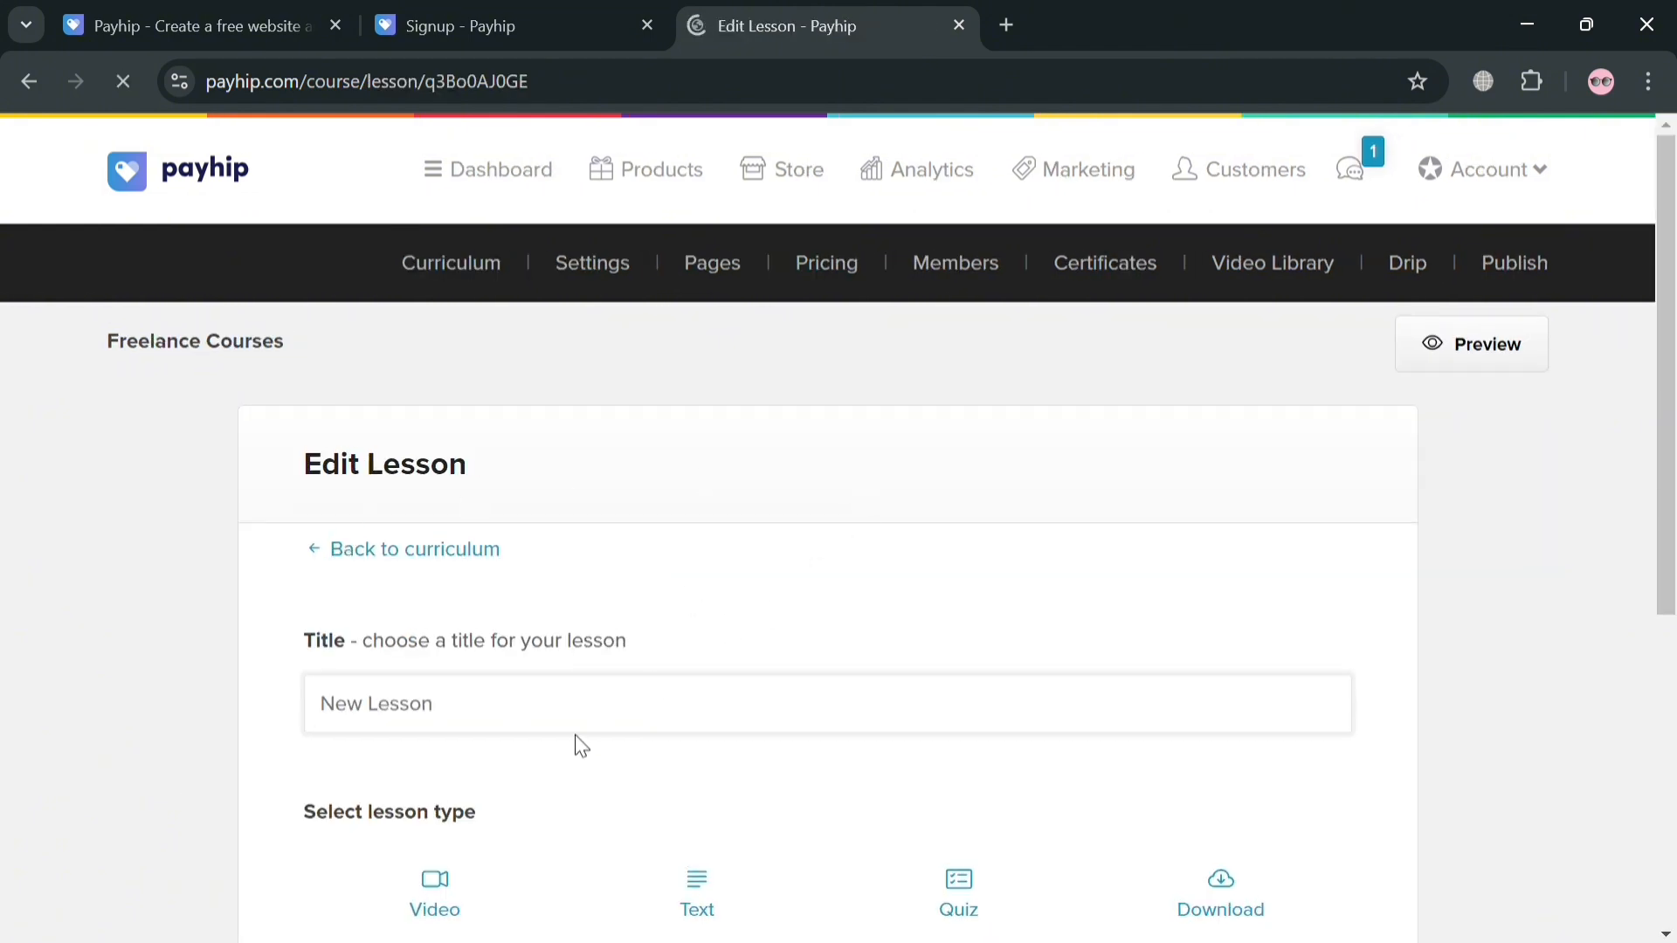
scroll(575, 735, down, 3)
click(537, 468)
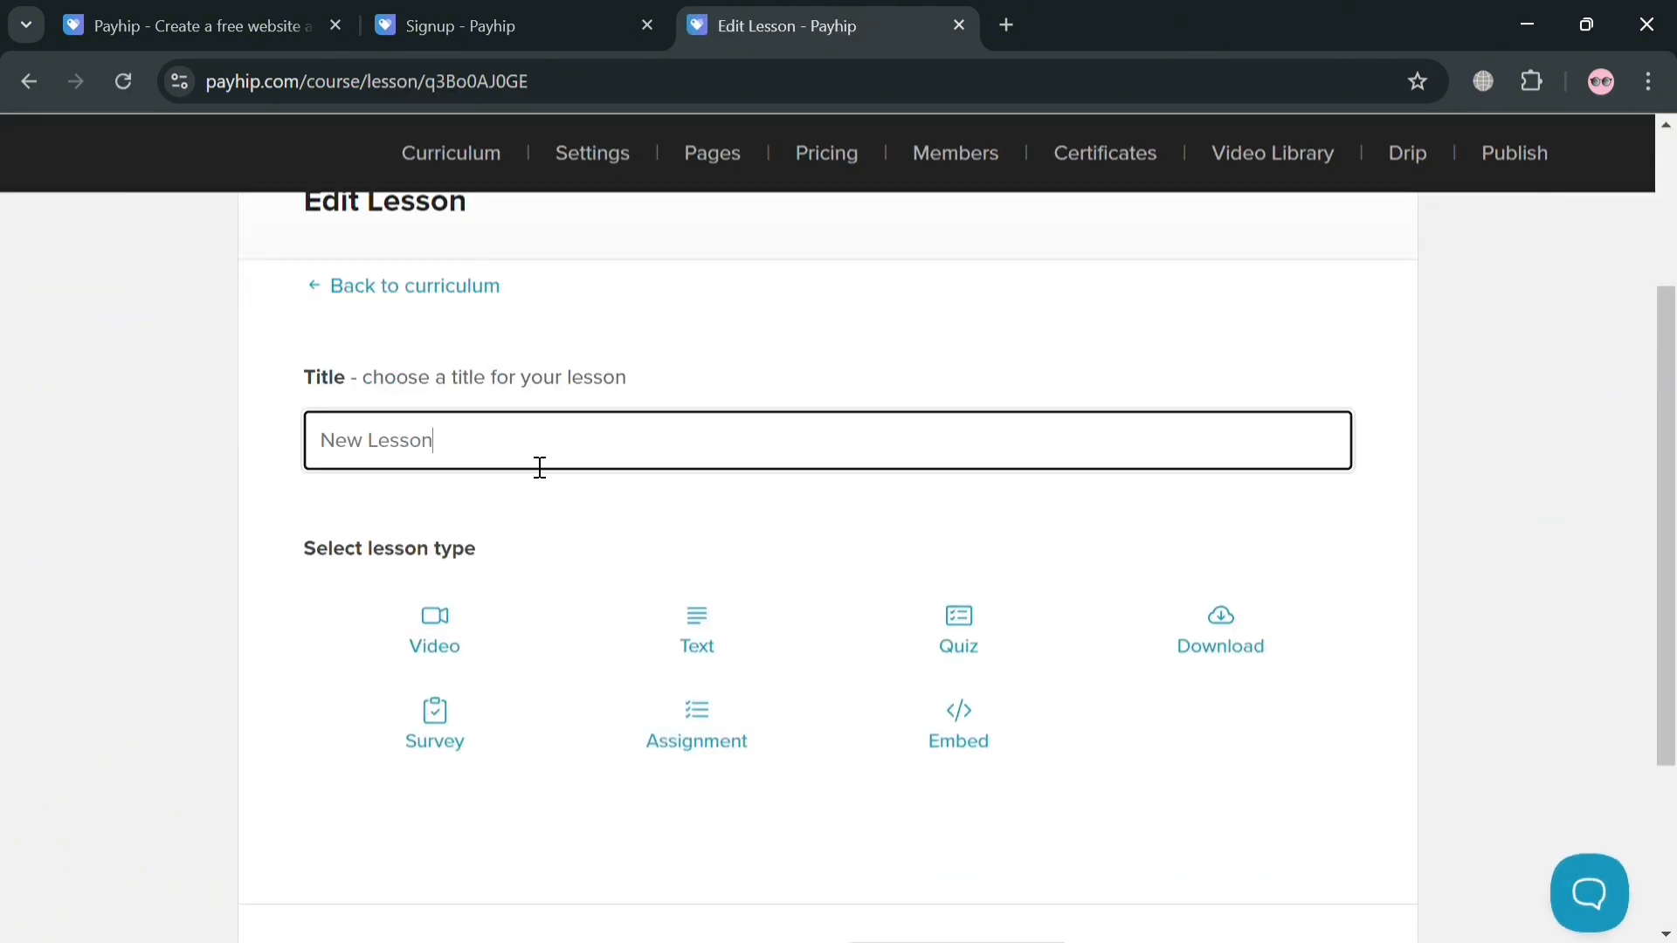
triple_click(541, 467)
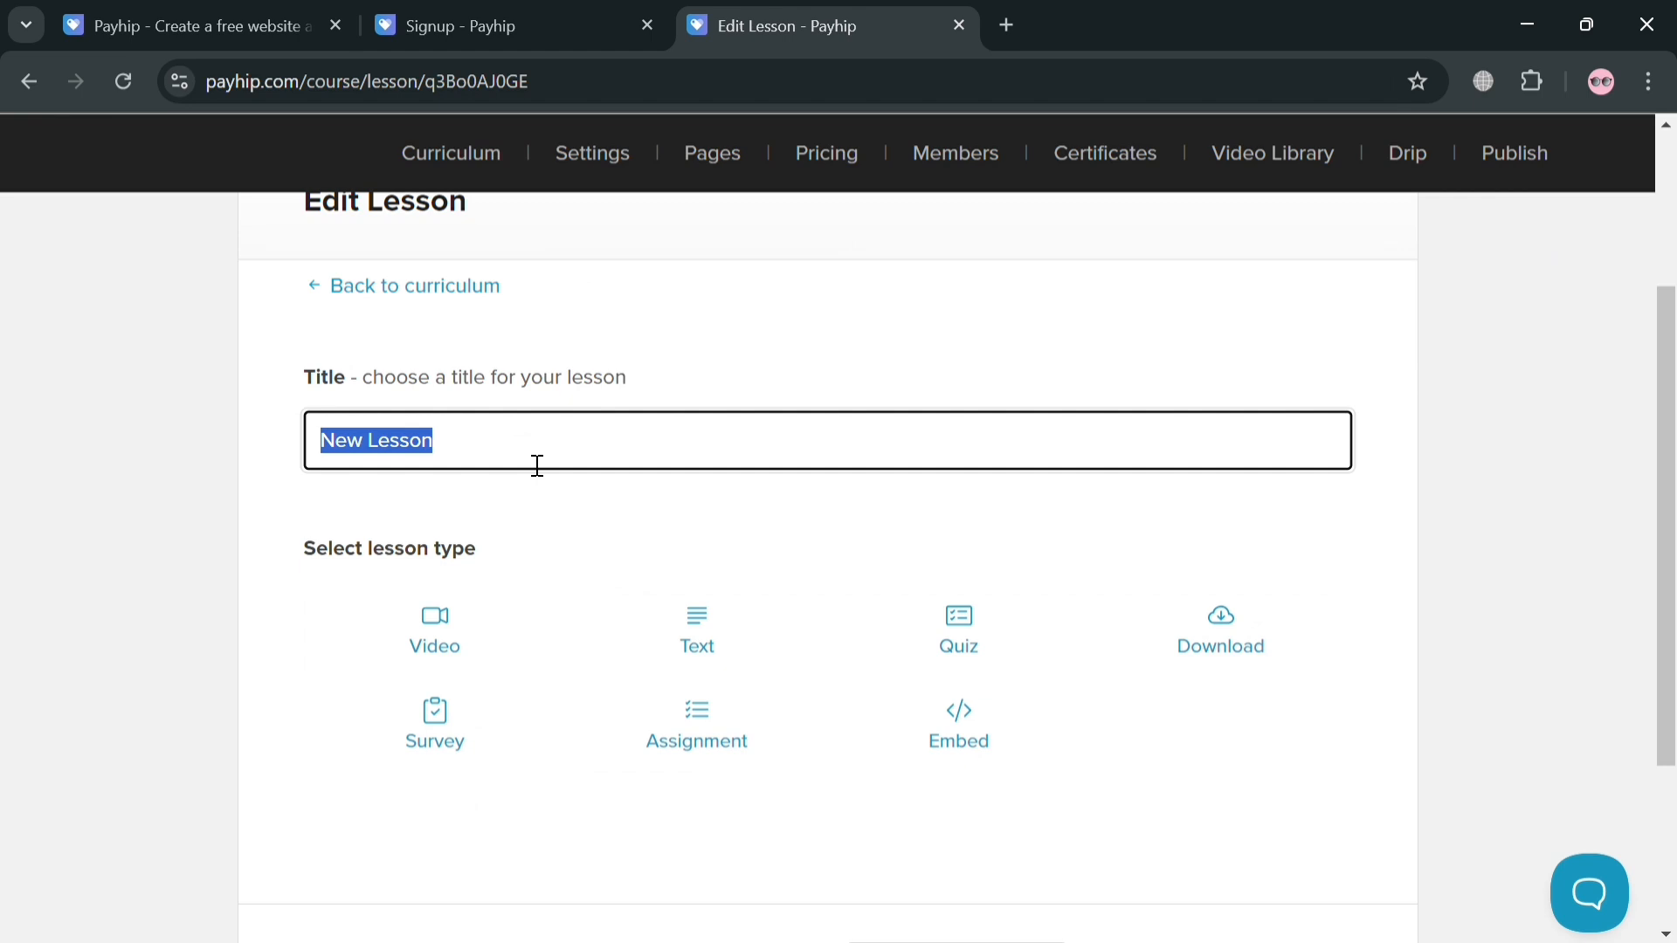
text(Set Up your Profile)
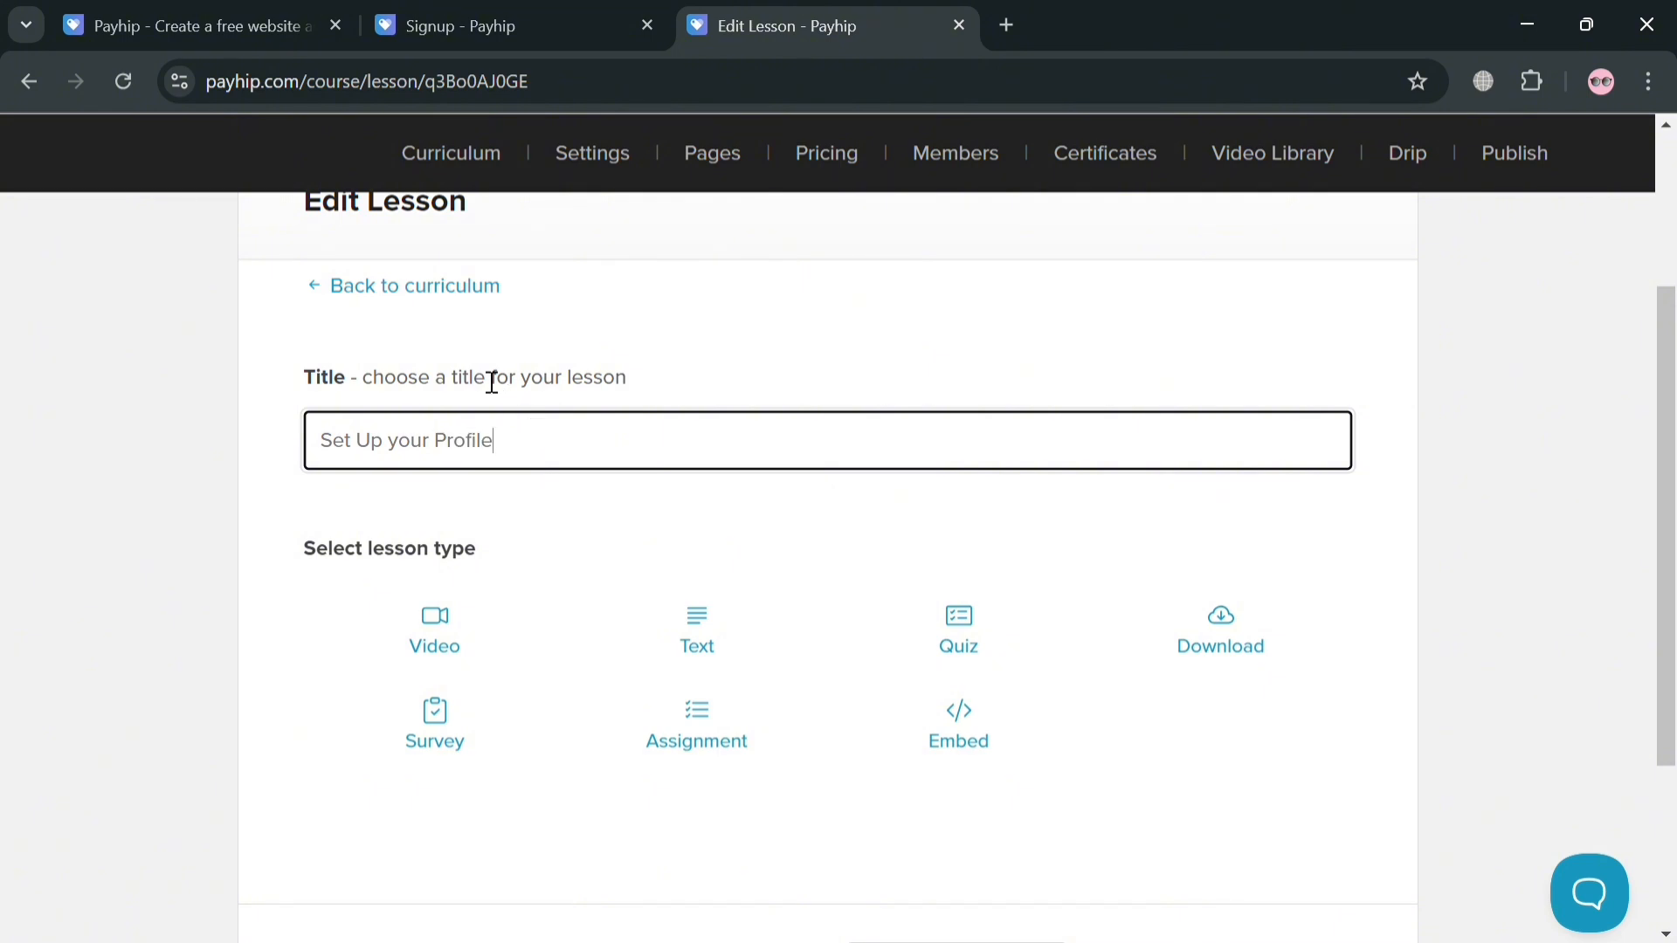
Step: Choose Video as the lesson type and check the library's list of selectable video files
click(457, 851)
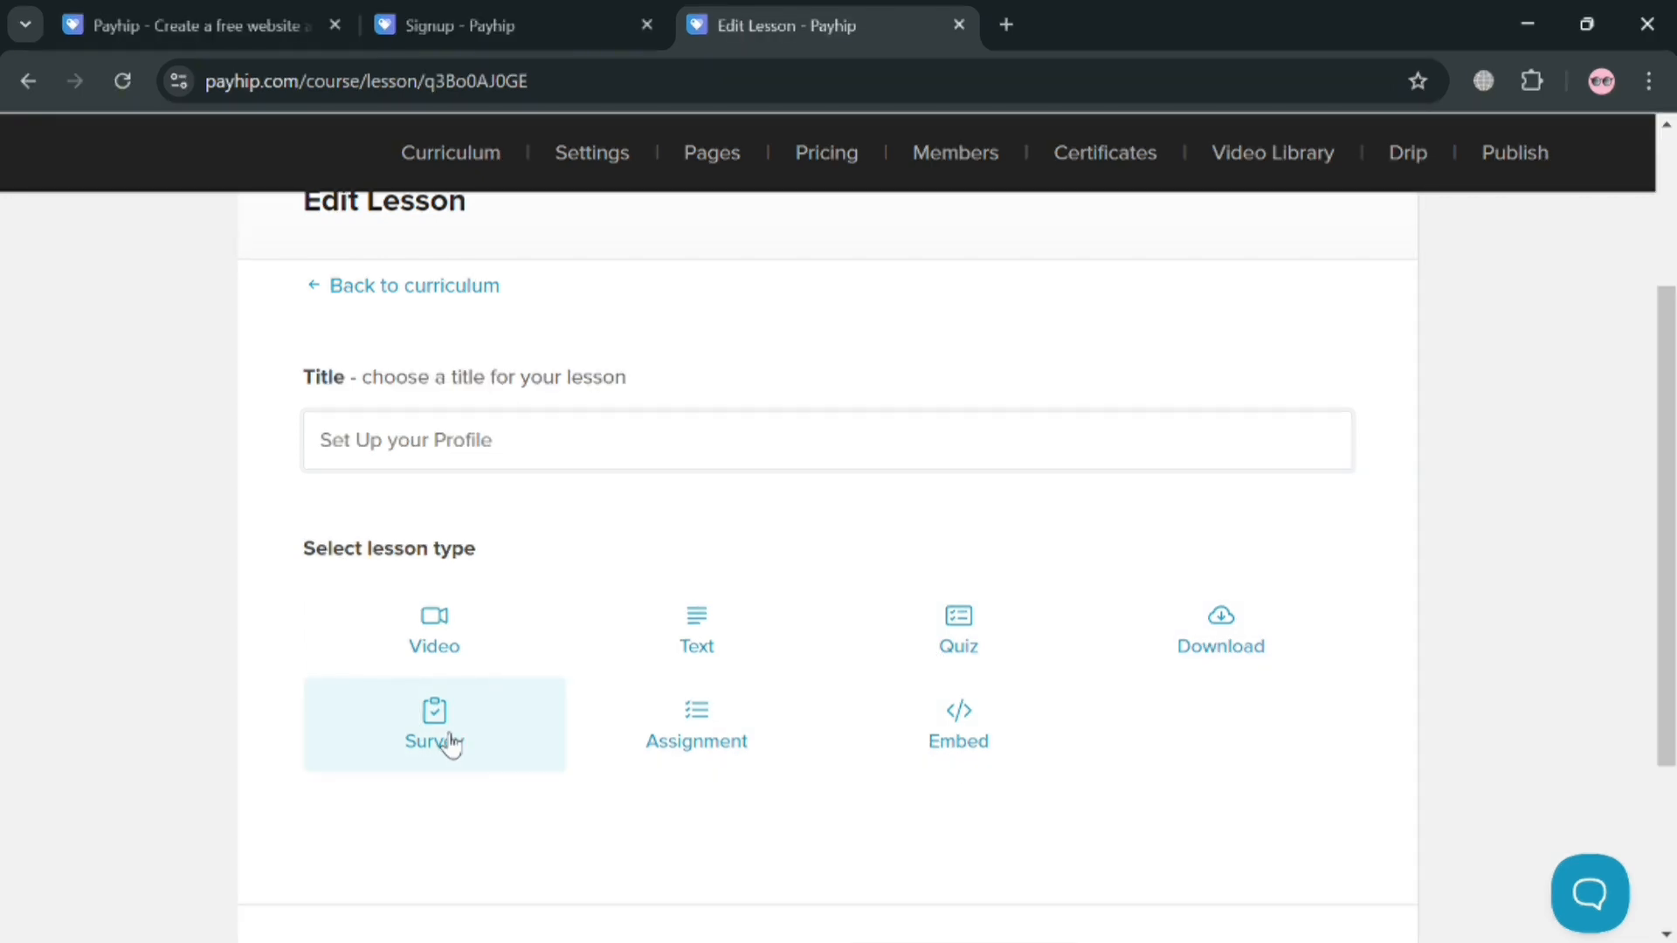
click(453, 638)
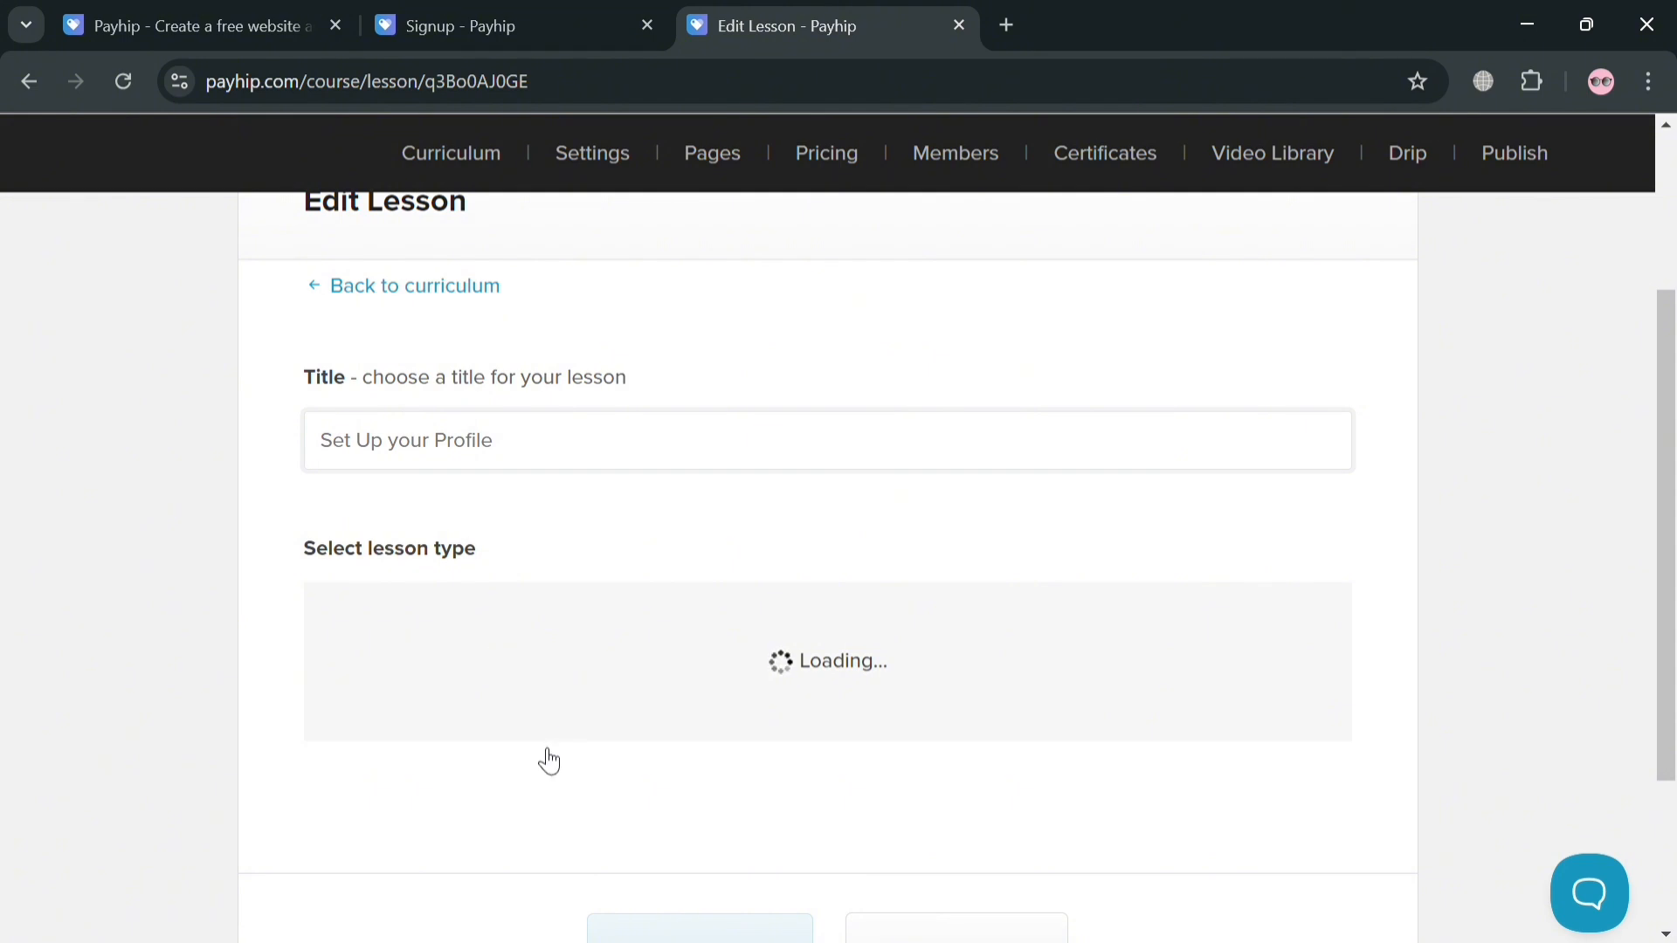
scroll(673, 716, down, 3)
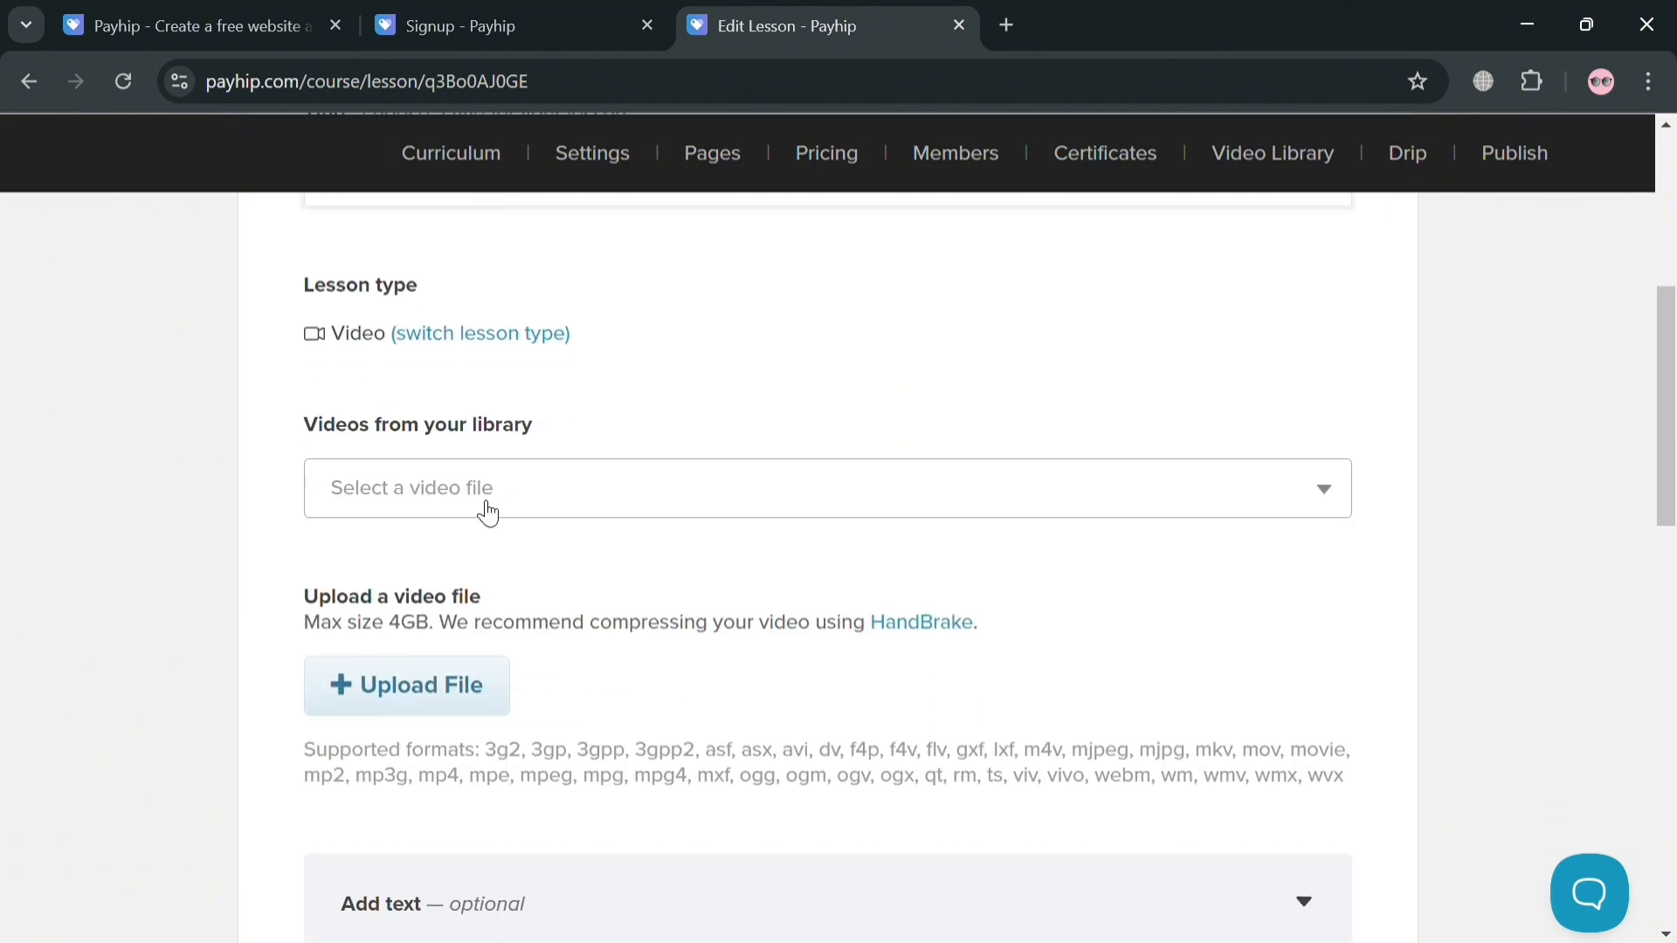
click(585, 500)
click(768, 653)
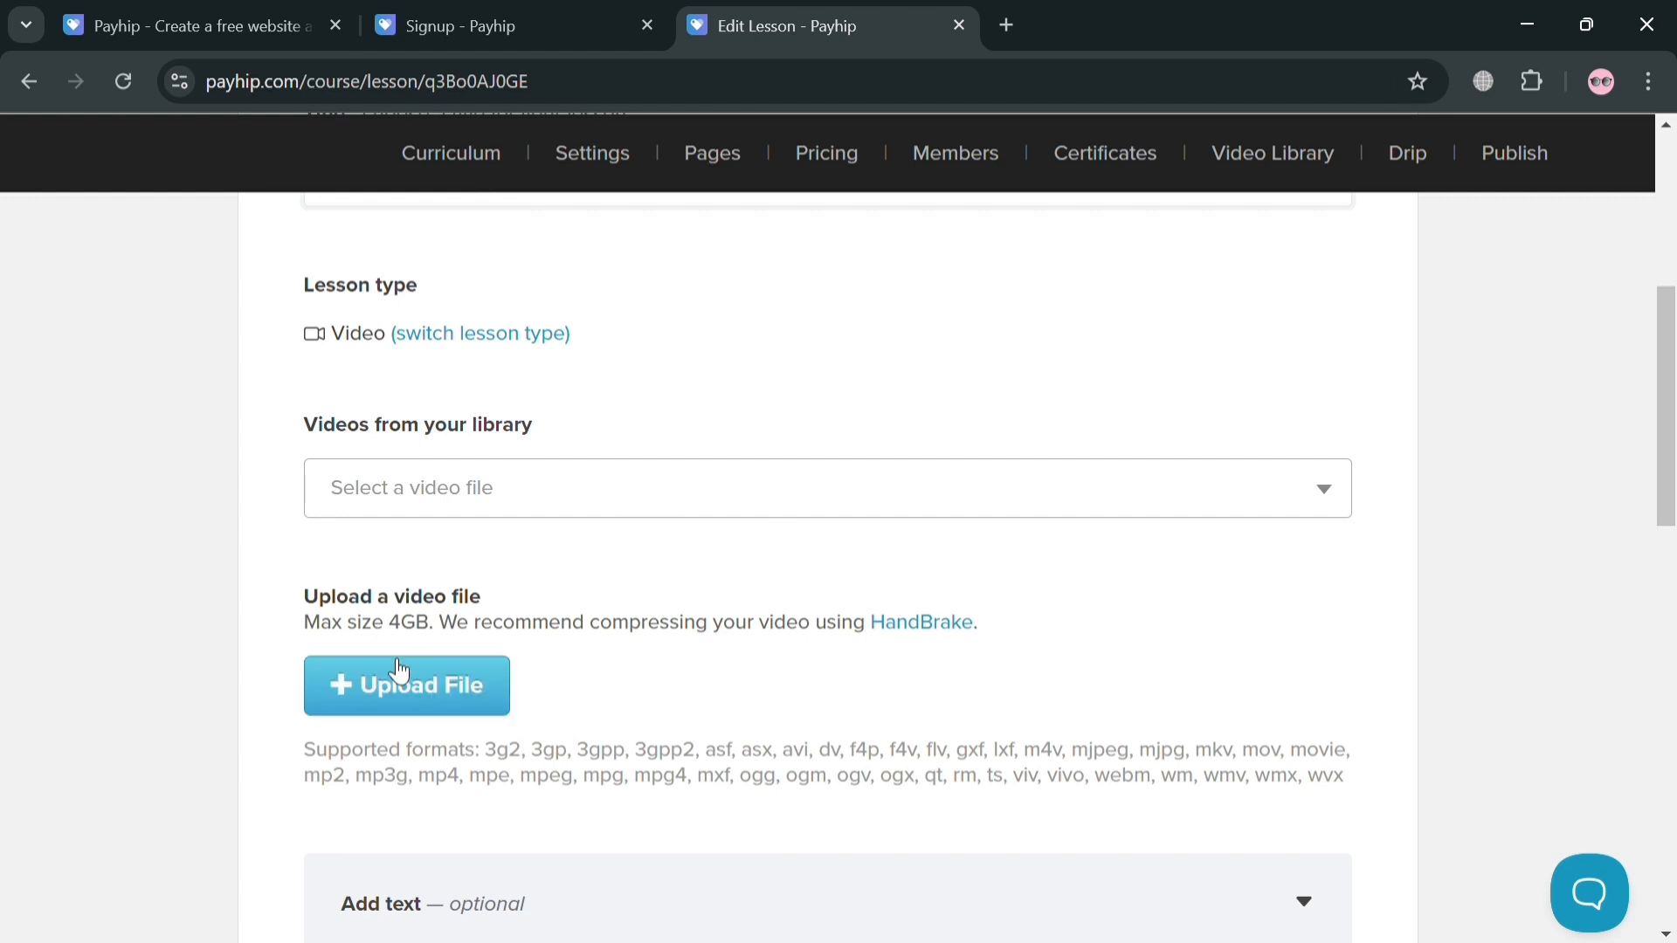
Step: Review the video lesson's optional content and settings, mark the lesson for publishing and save the changes
scroll(490, 668, down, 3)
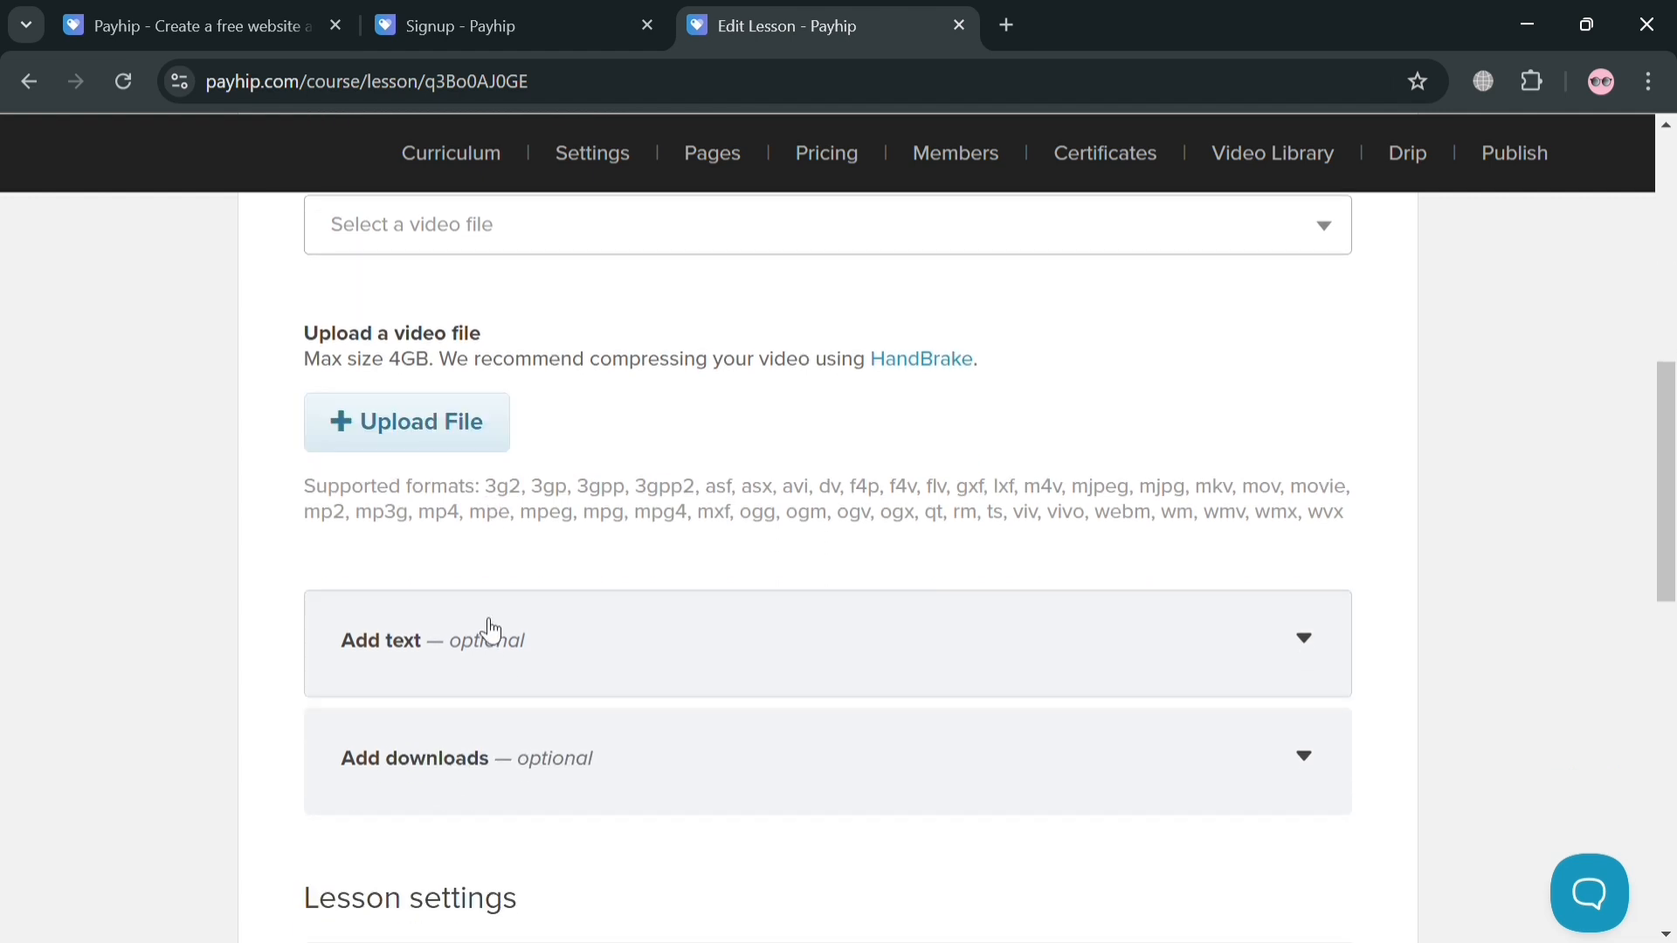
scroll(568, 625, down, 3)
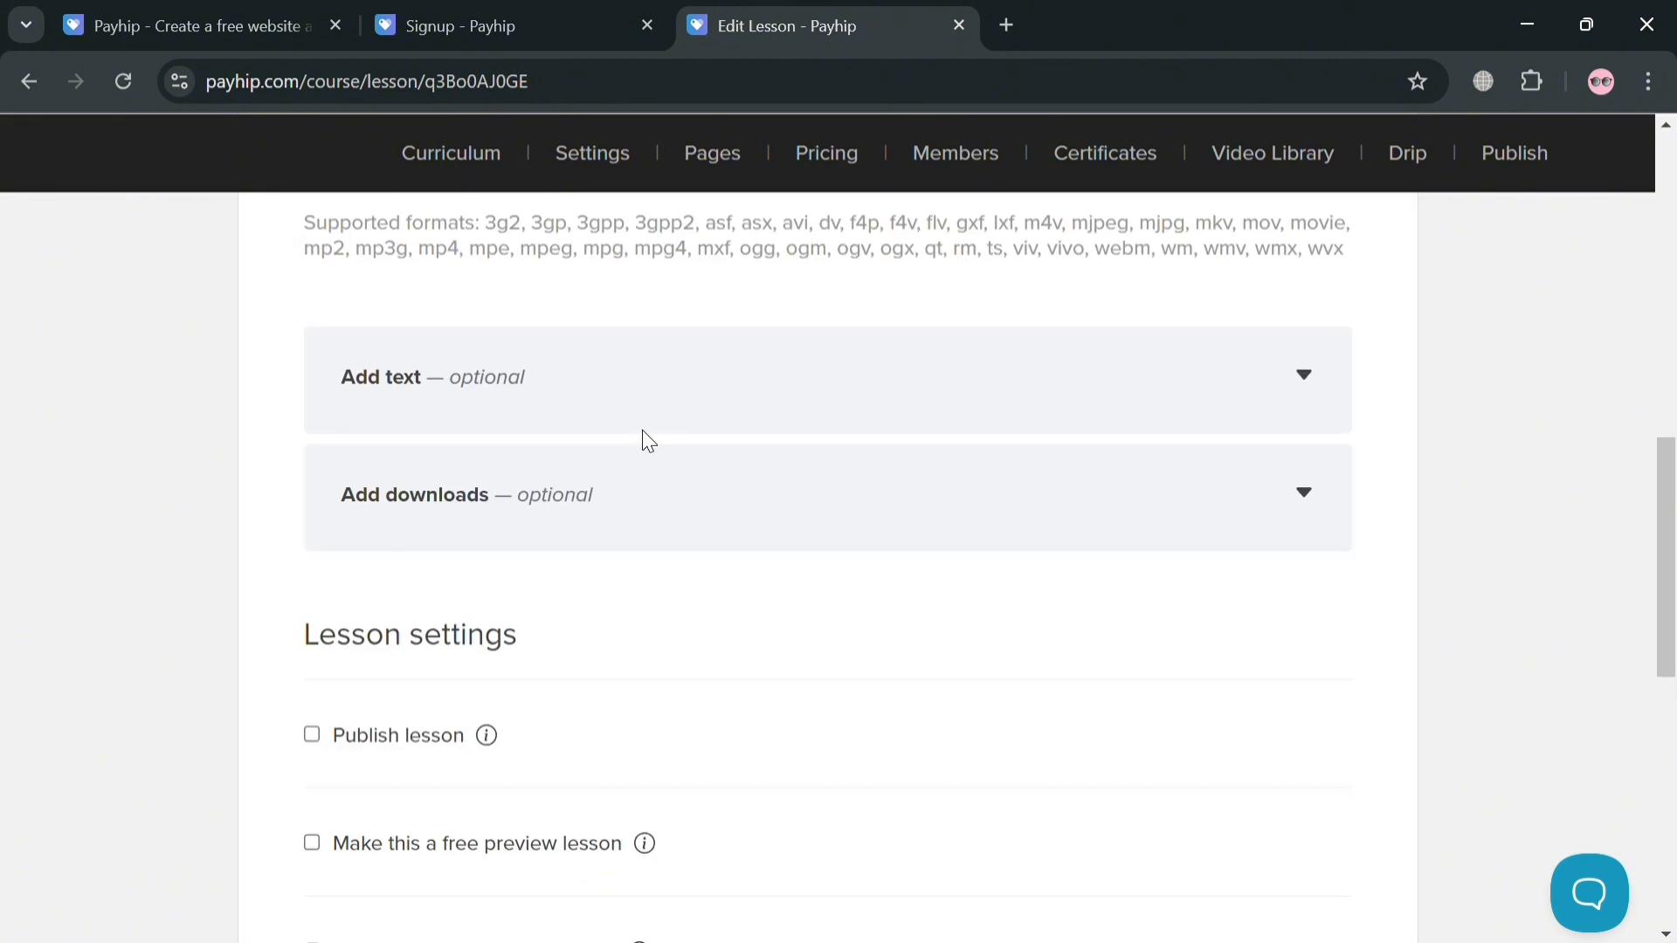
scroll(563, 537, down, 5)
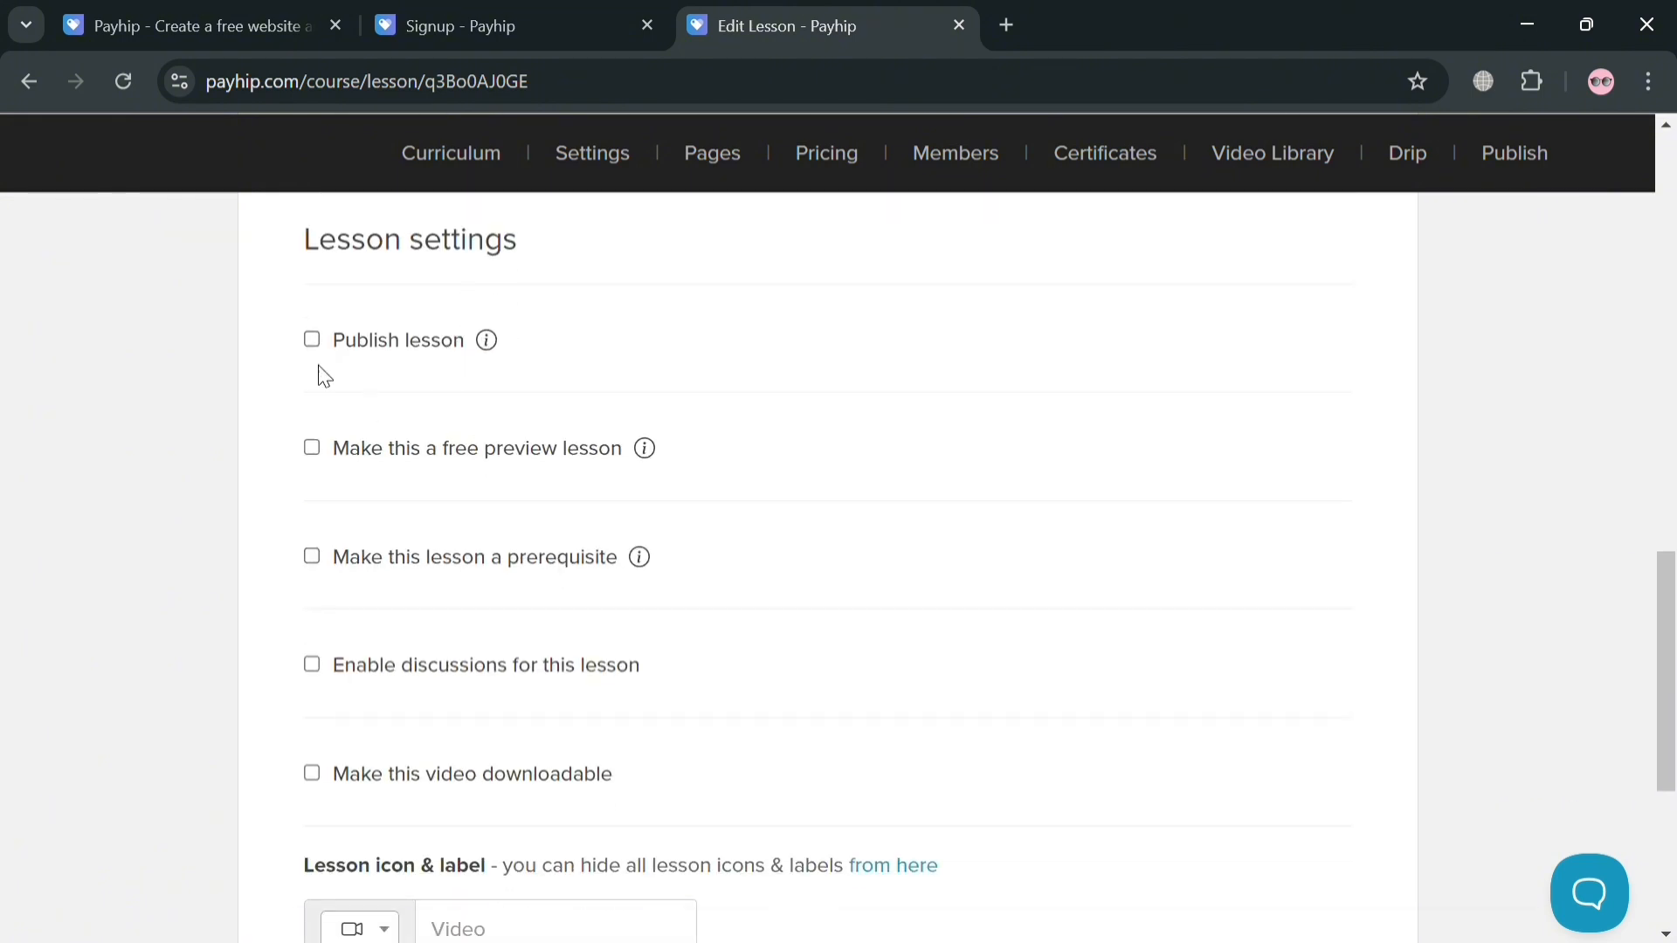
click(307, 343)
click(336, 465)
click(336, 469)
scroll(385, 595, down, 5)
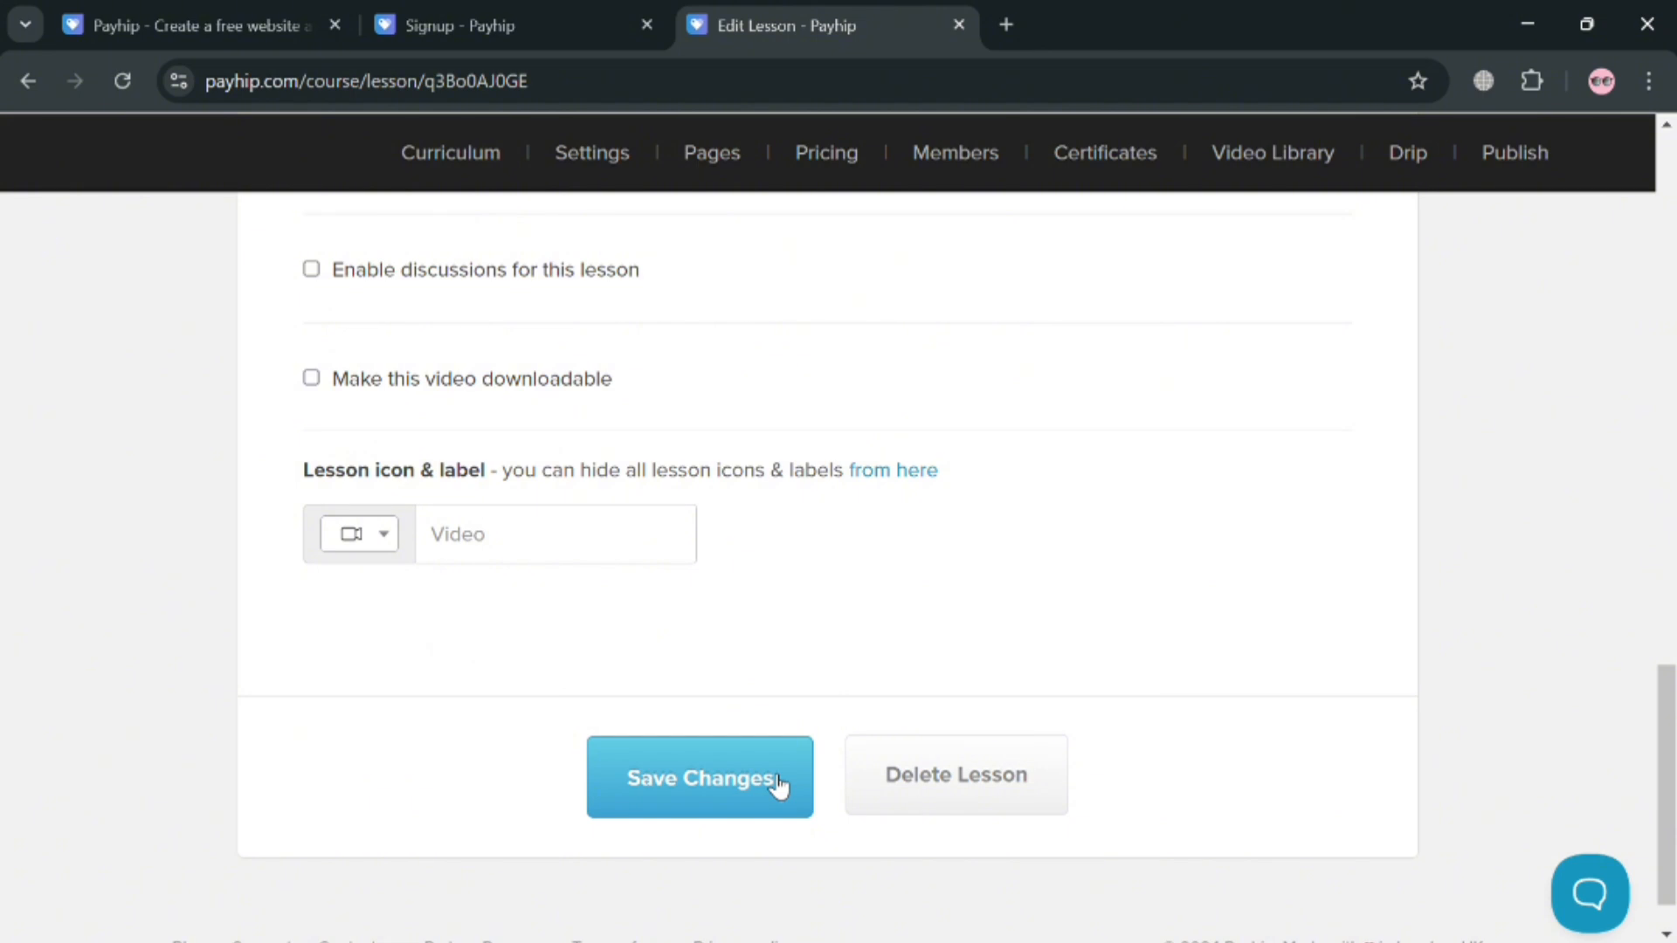
click(774, 780)
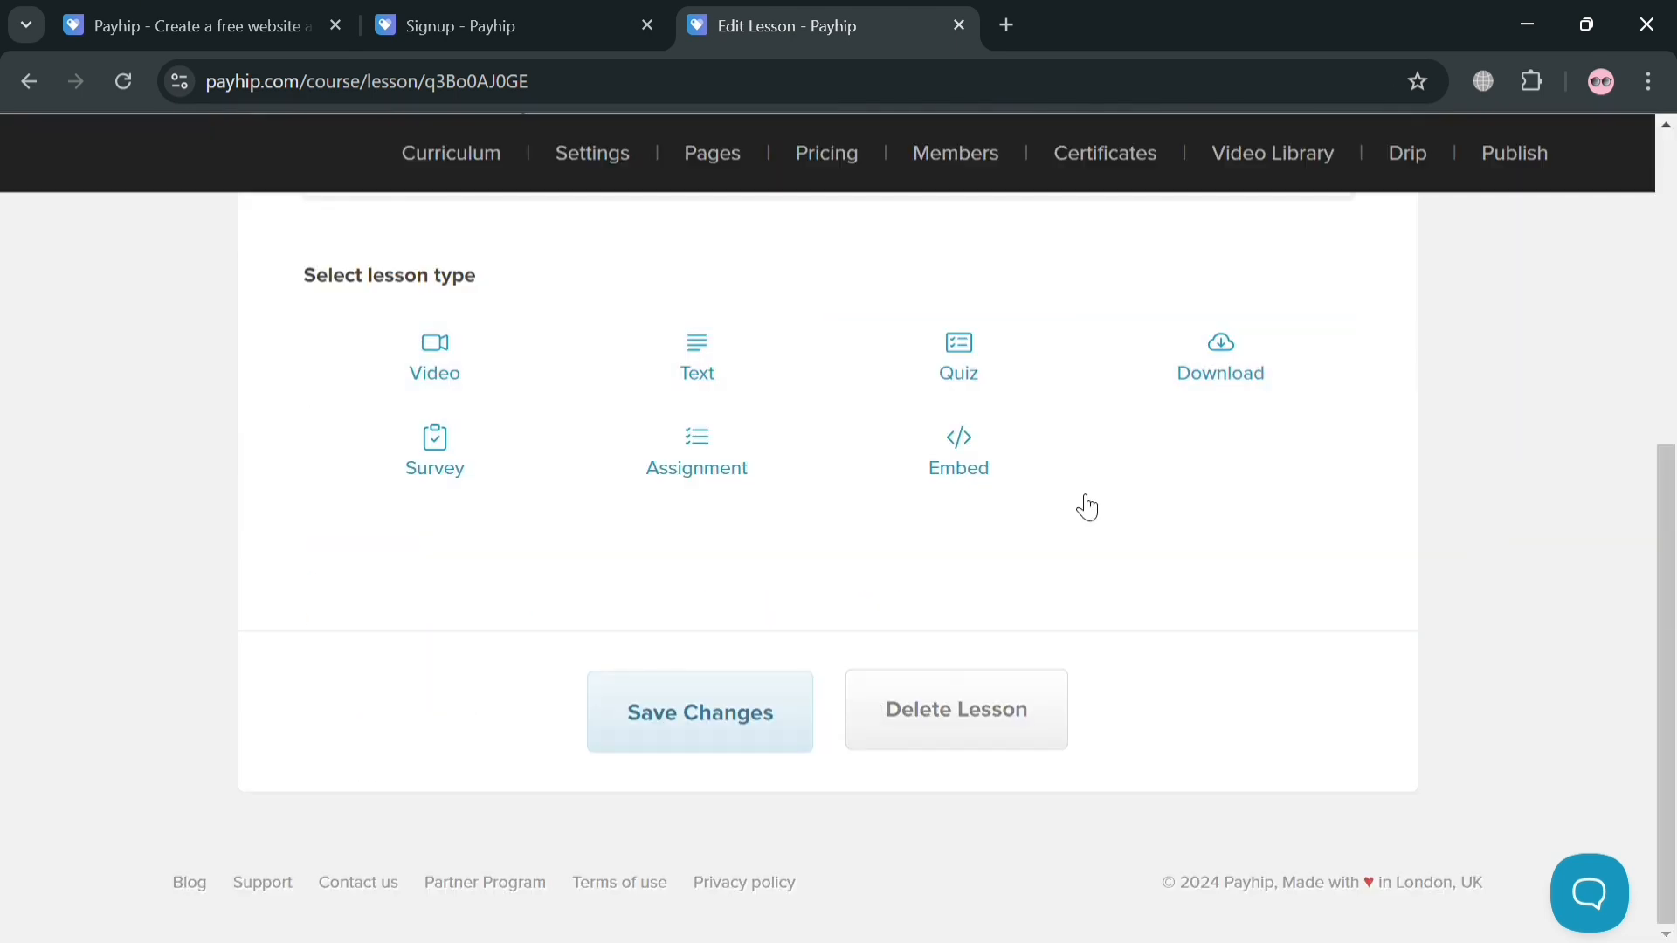
Step: Choose Text as the lesson type and examine its content editor and lesson settings
click(612, 480)
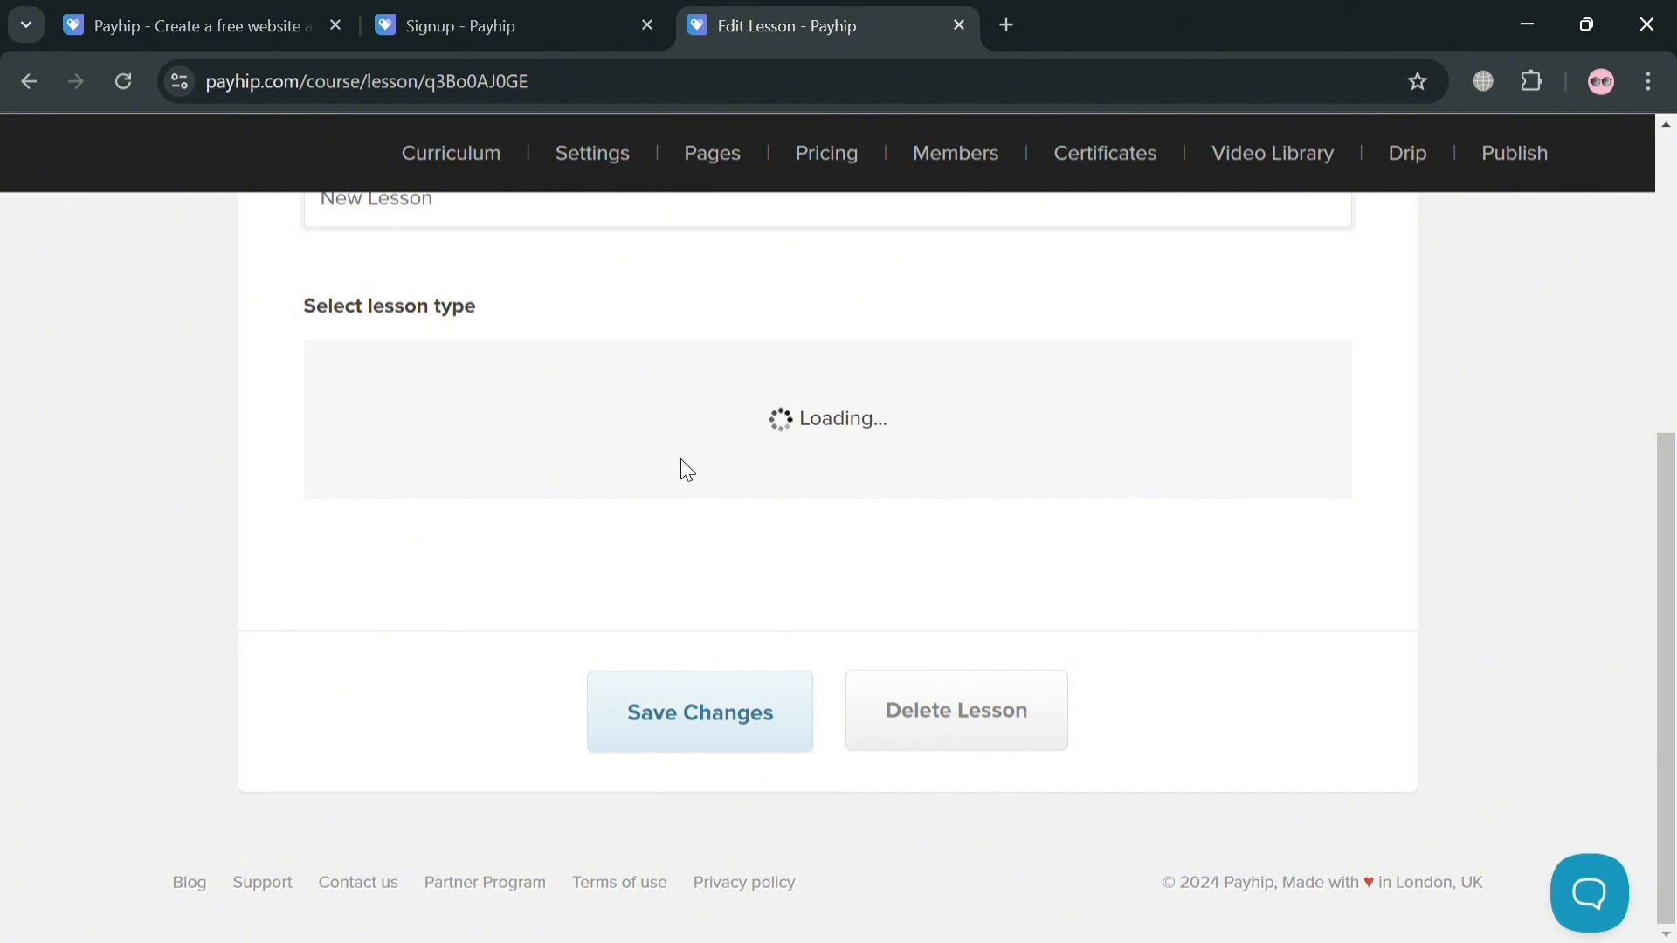
scroll(791, 626, down, 2)
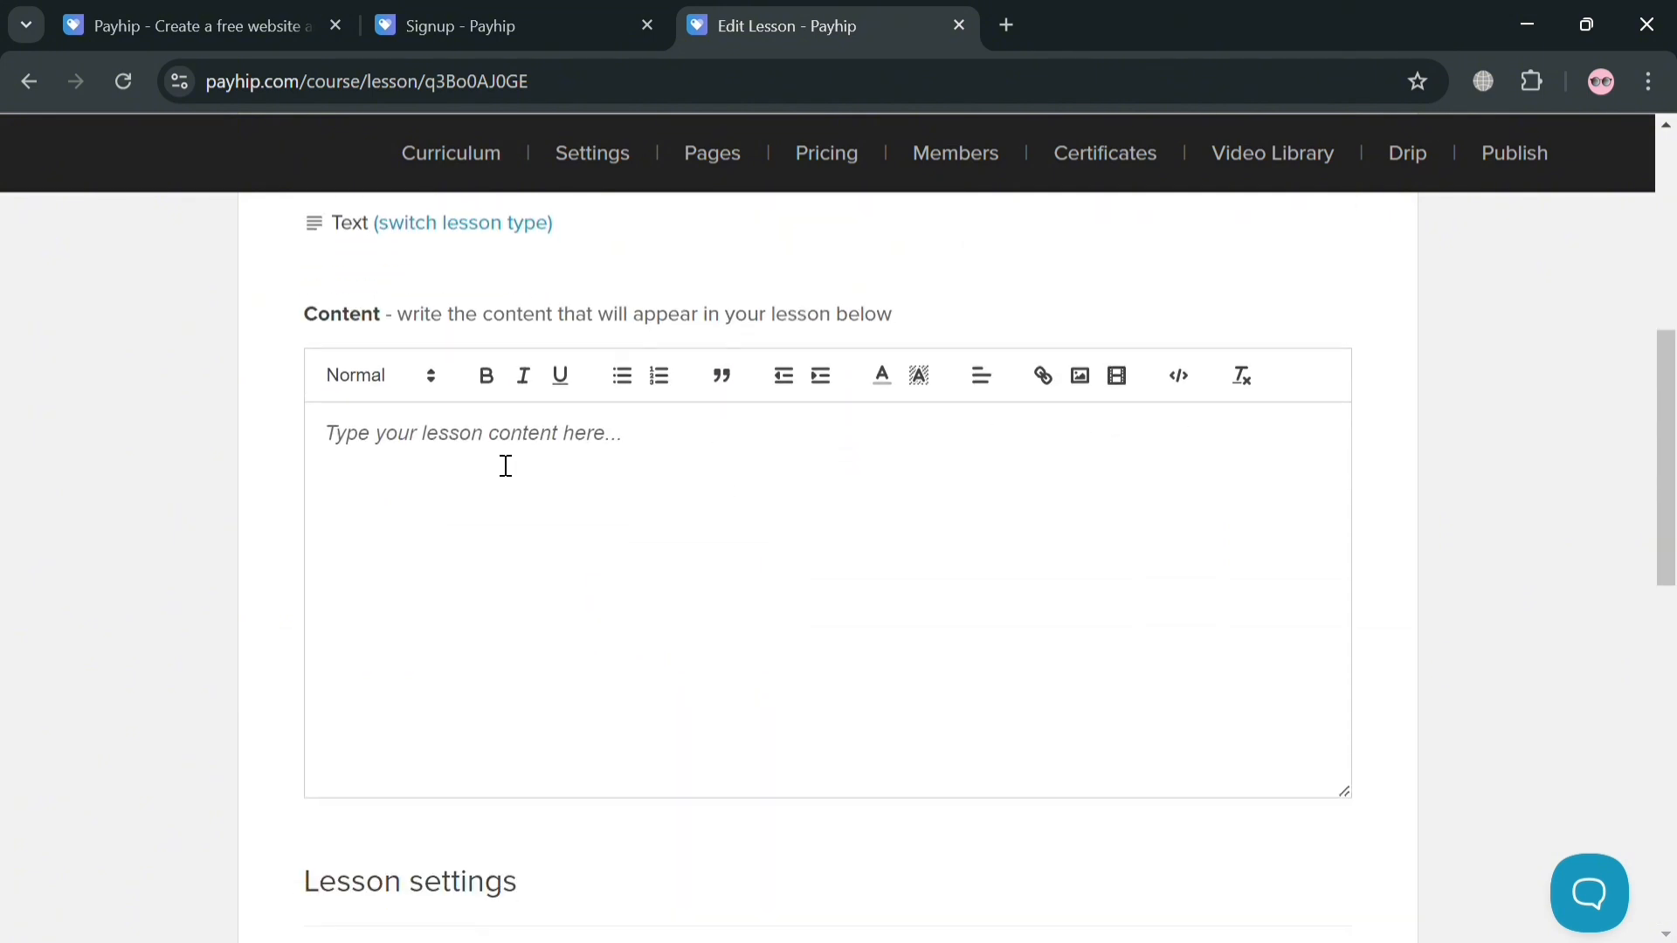
scroll(568, 455, up, 5)
scroll(524, 622, down, 4)
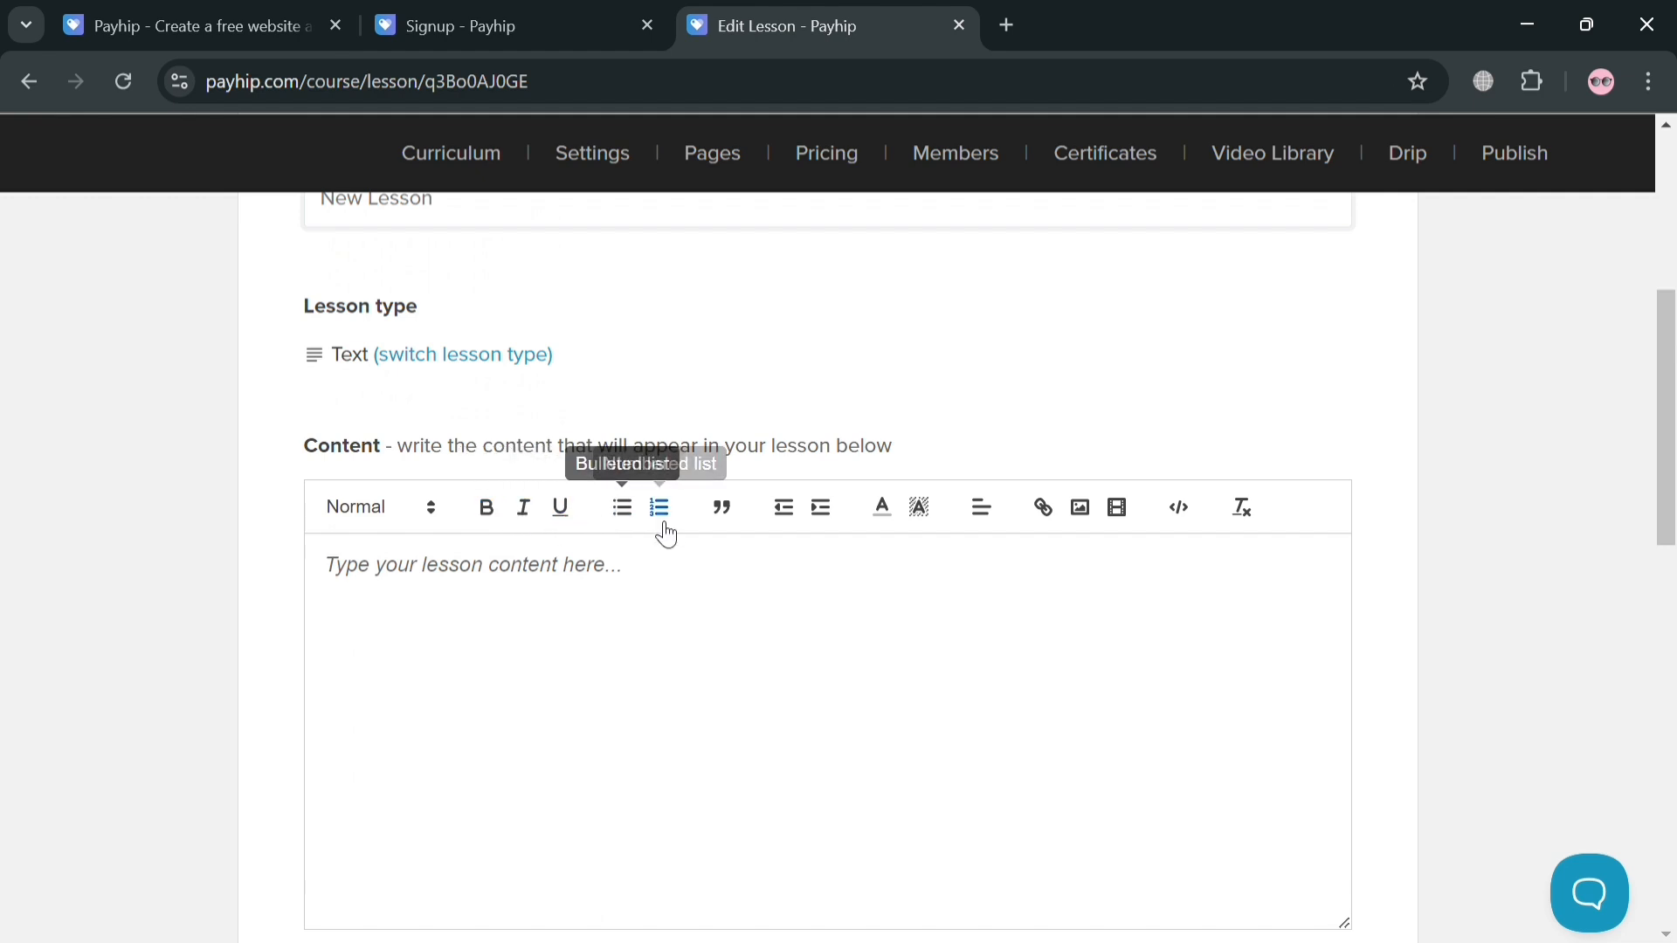
scroll(1052, 652, down, 3)
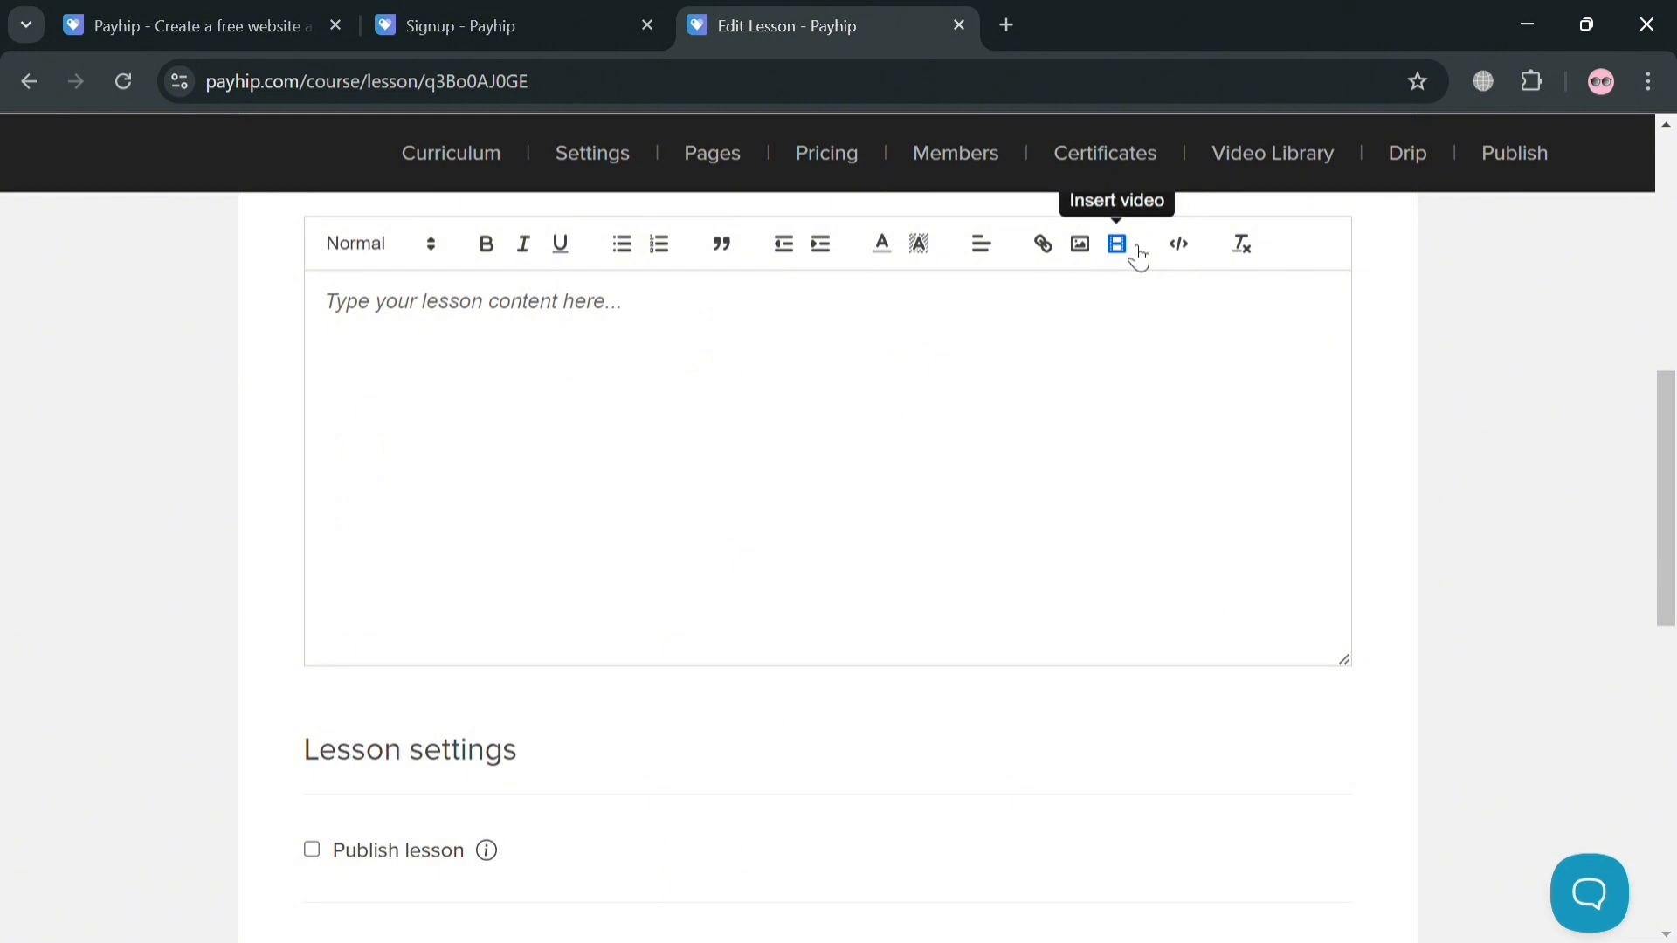
scroll(380, 732, down, 3)
scroll(498, 543, down, 1)
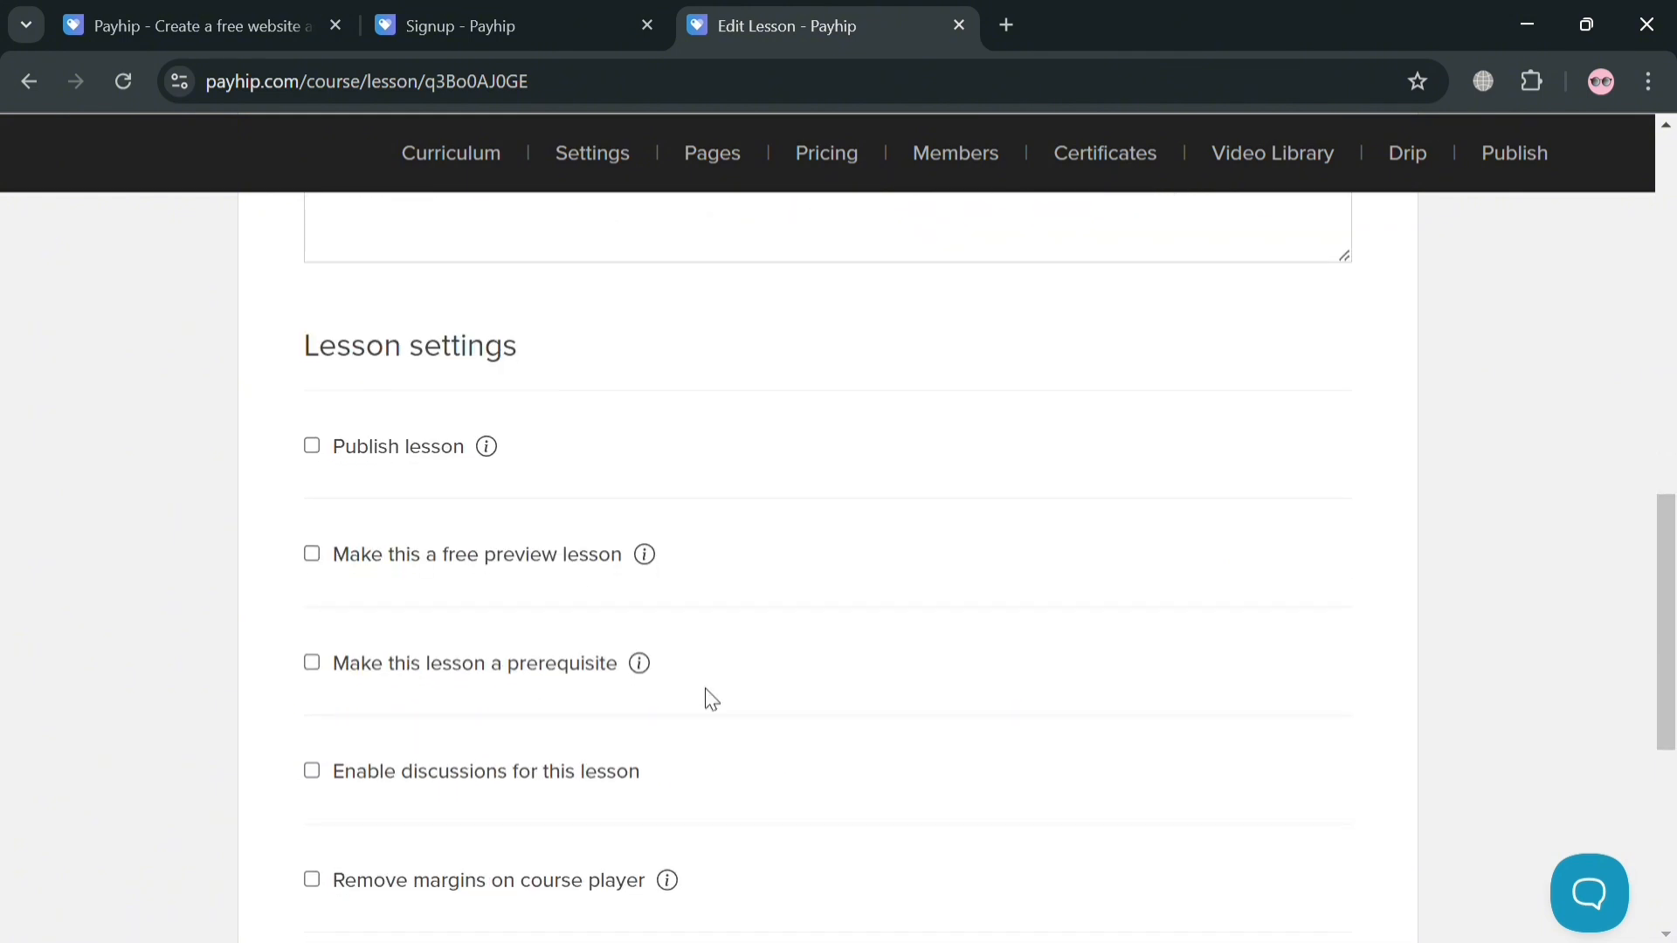
scroll(704, 697, down, 5)
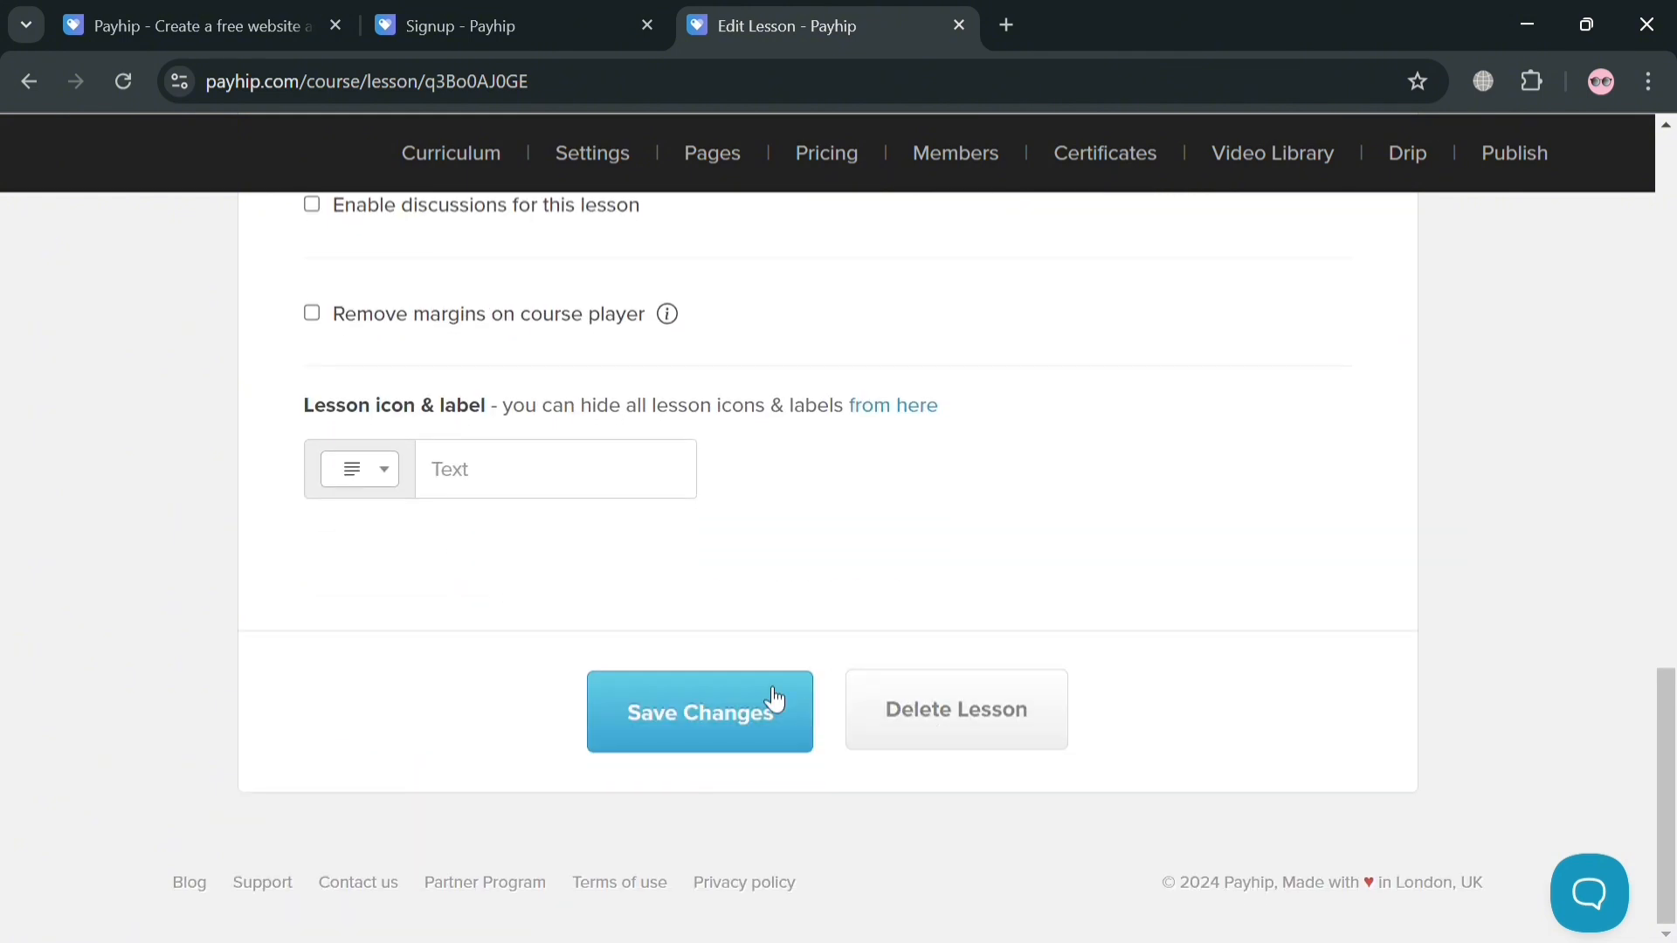
scroll(655, 666, up, 10)
scroll(623, 623, up, 8)
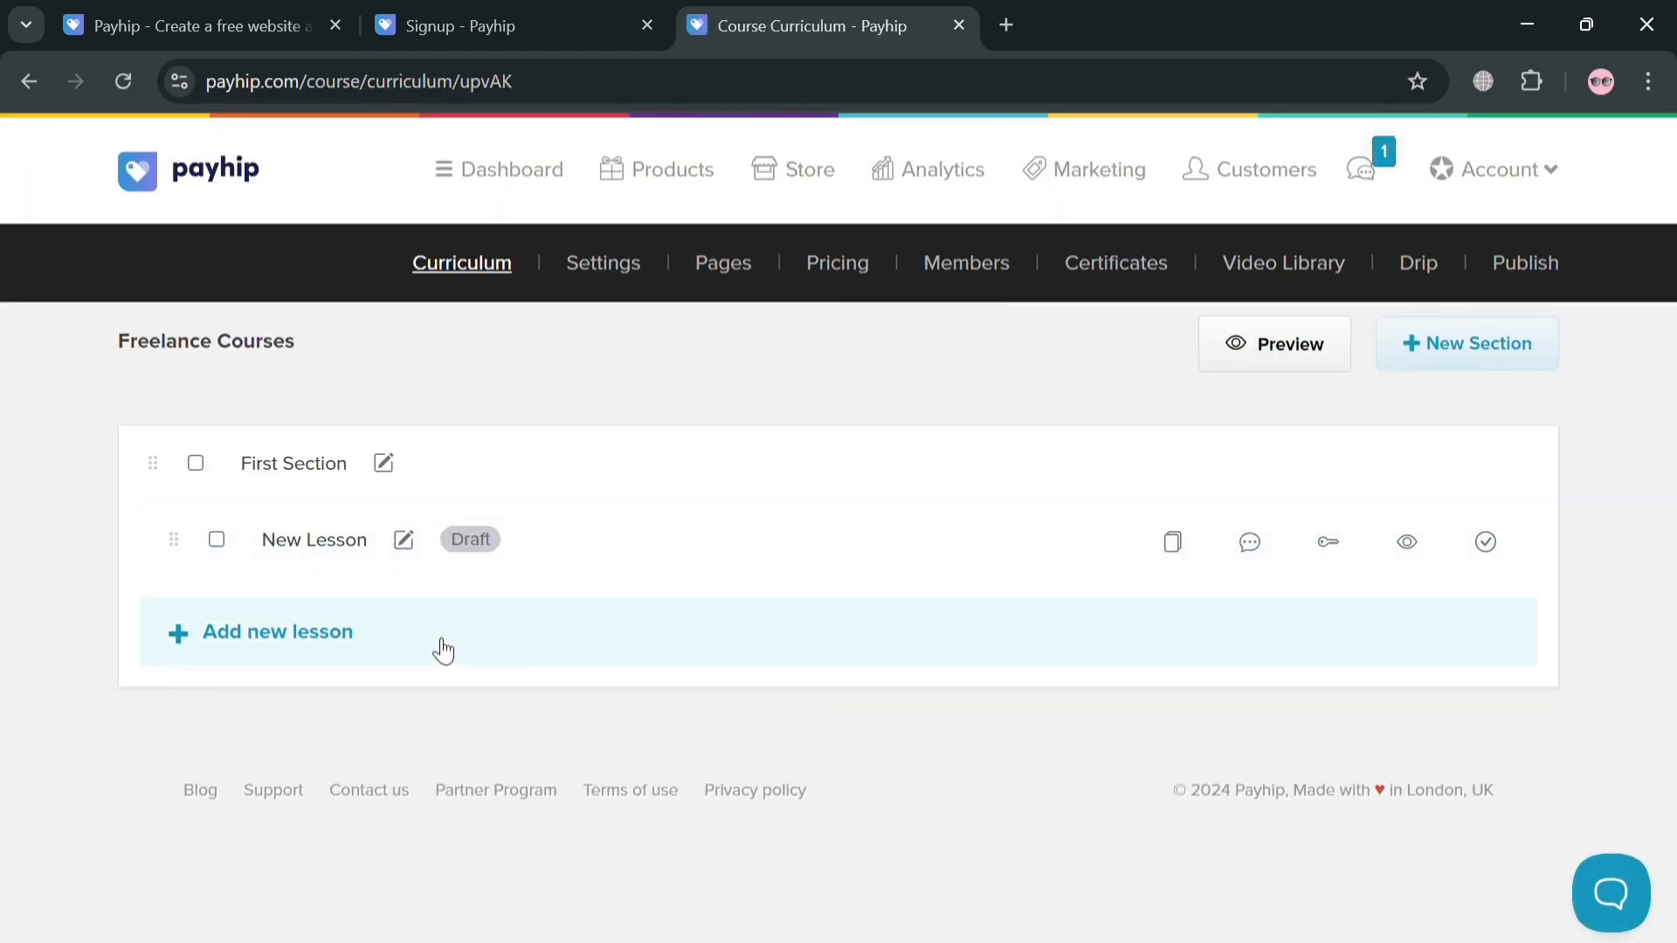
Step: Reopen New Lesson from the curriculum, choose Embed as its type and examine the embed code field and notes
click(358, 541)
scroll(906, 607, down, 6)
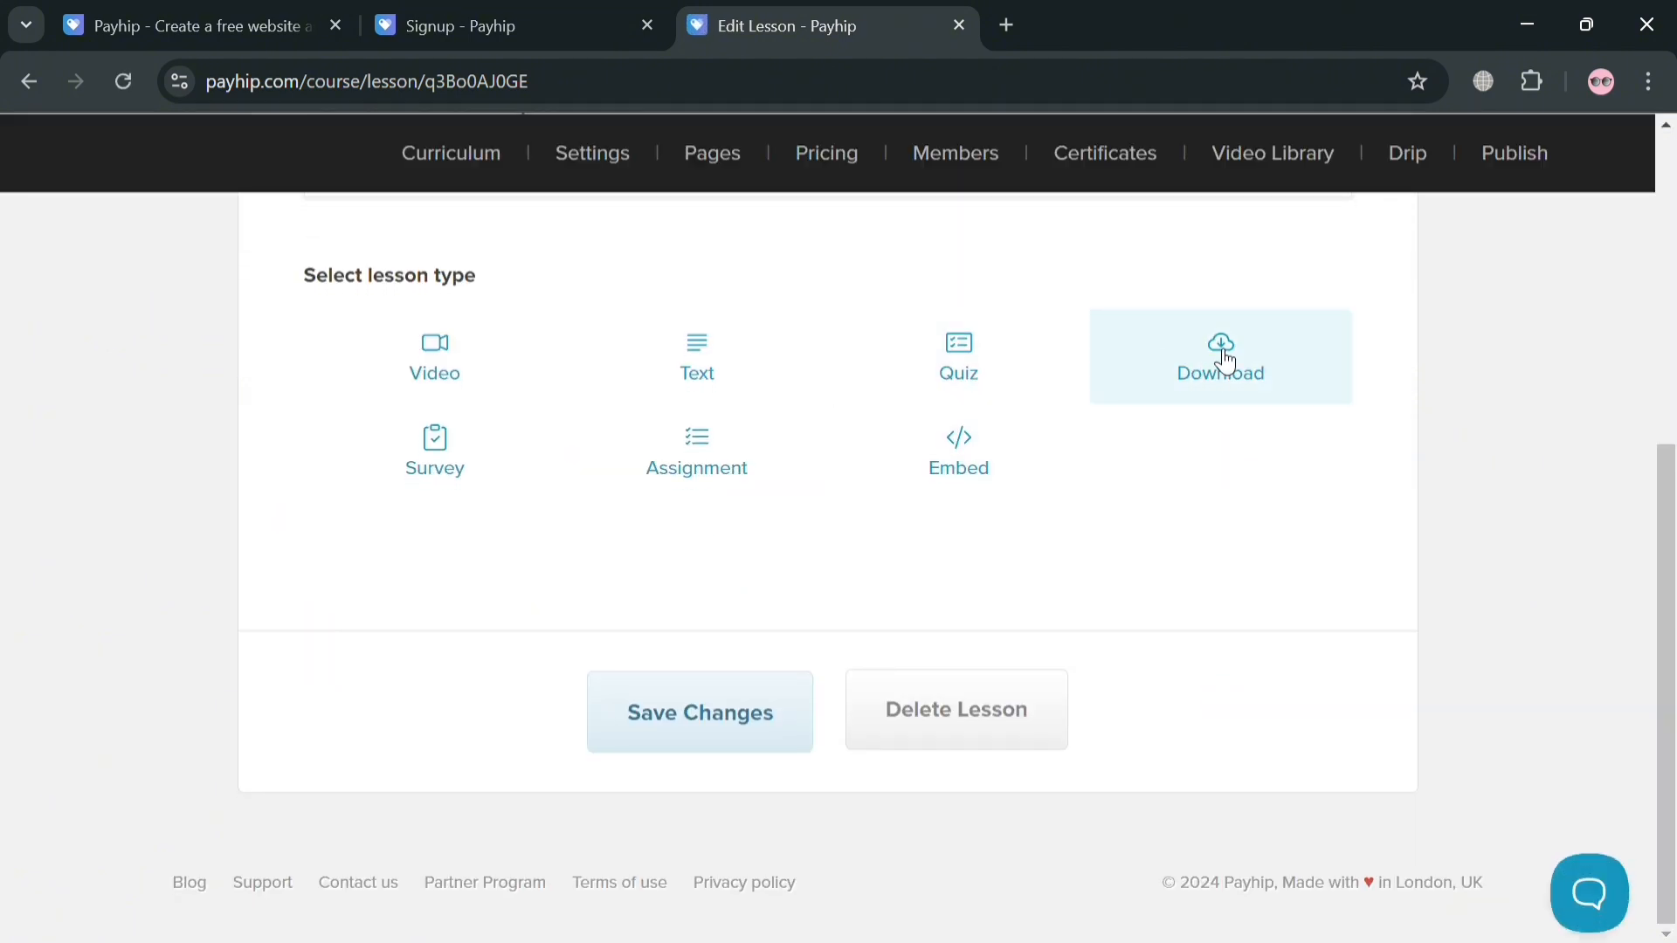
click(972, 443)
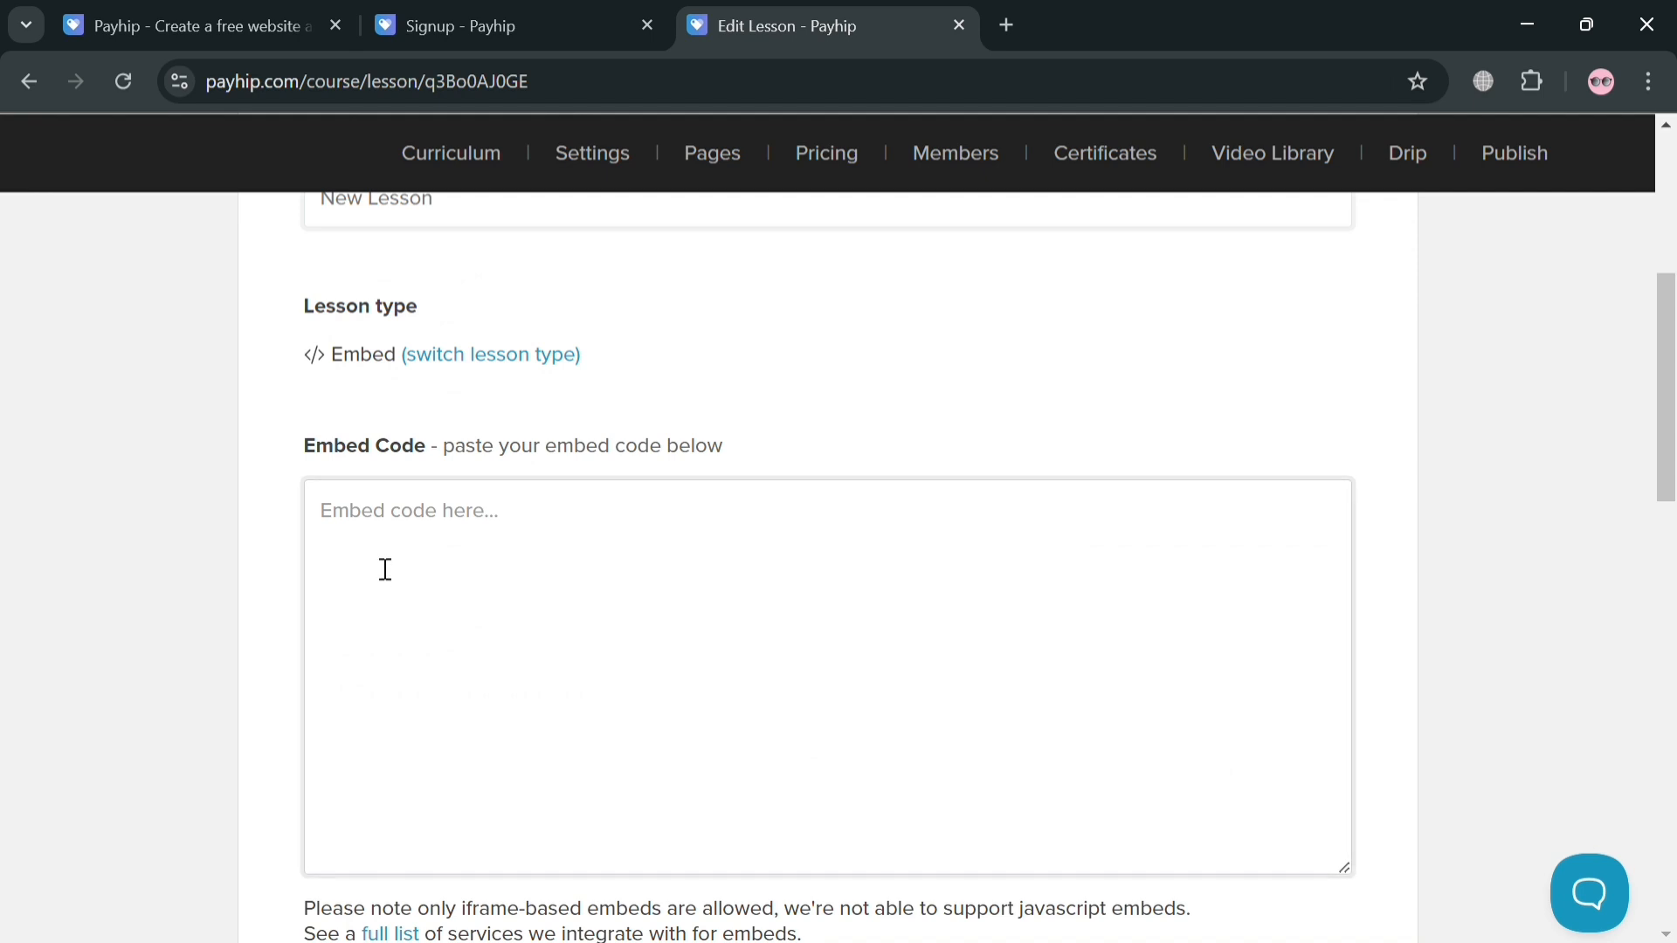
scroll(536, 532, down, 2)
scroll(928, 835, up, 2)
scroll(908, 808, down, 4)
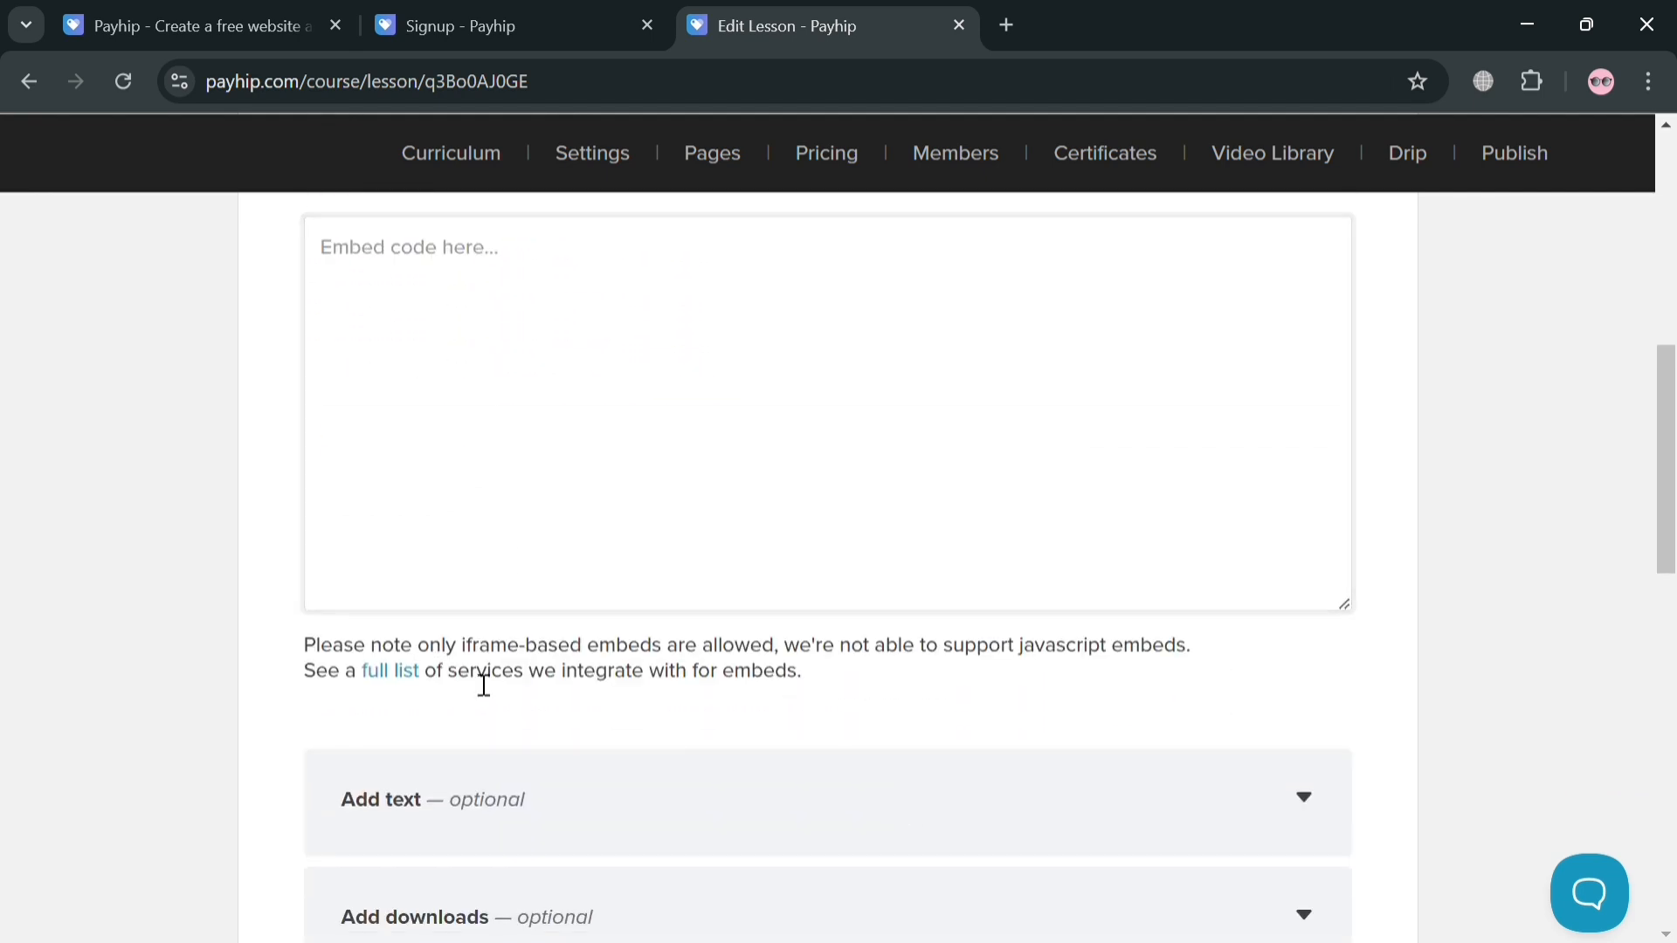
scroll(532, 681, down, 4)
scroll(760, 620, up, 10)
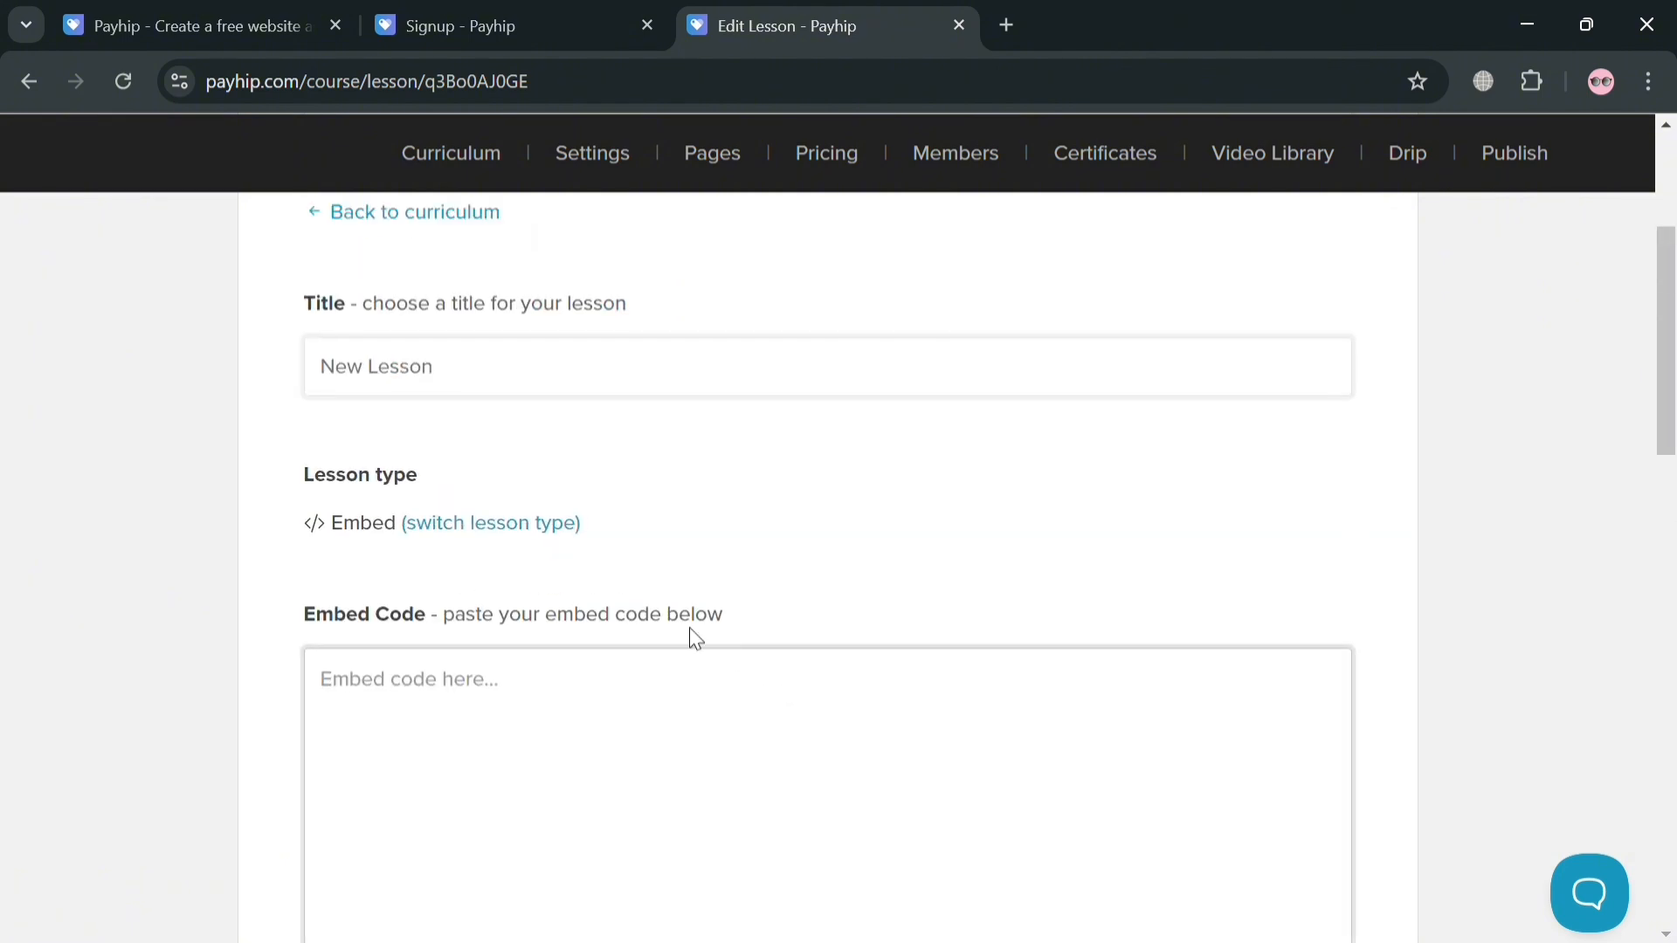
scroll(690, 629, up, 5)
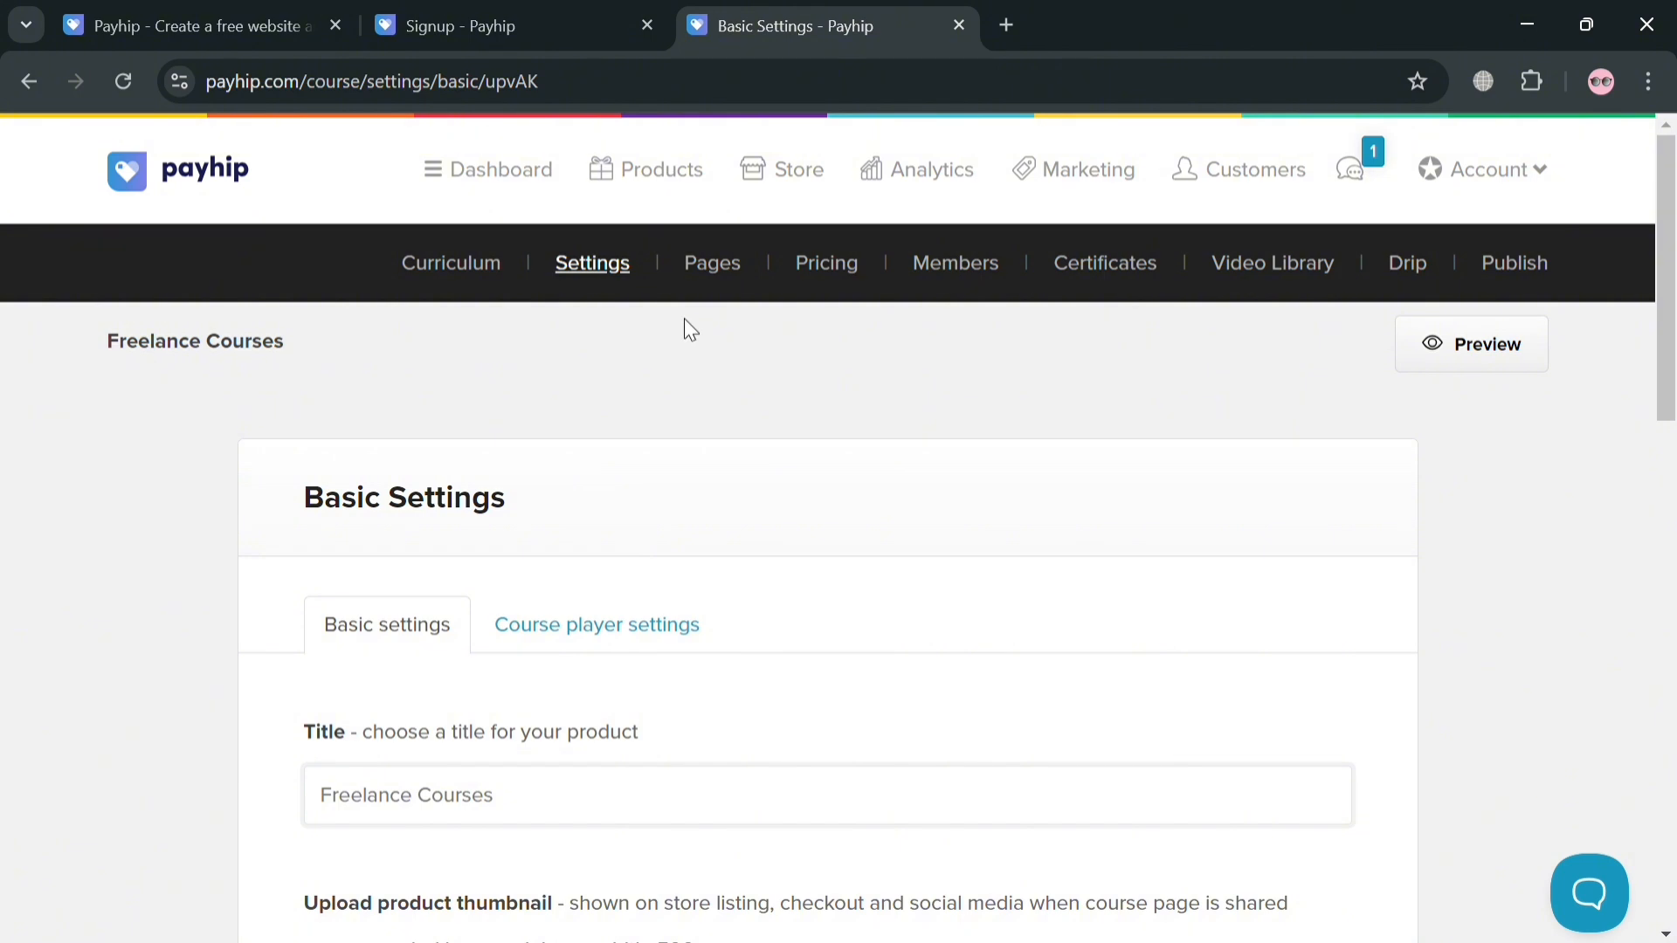
Step: Upload a product thumbnail image in the course's basic settings
scroll(683, 323, down, 2)
scroll(644, 332, up, 3)
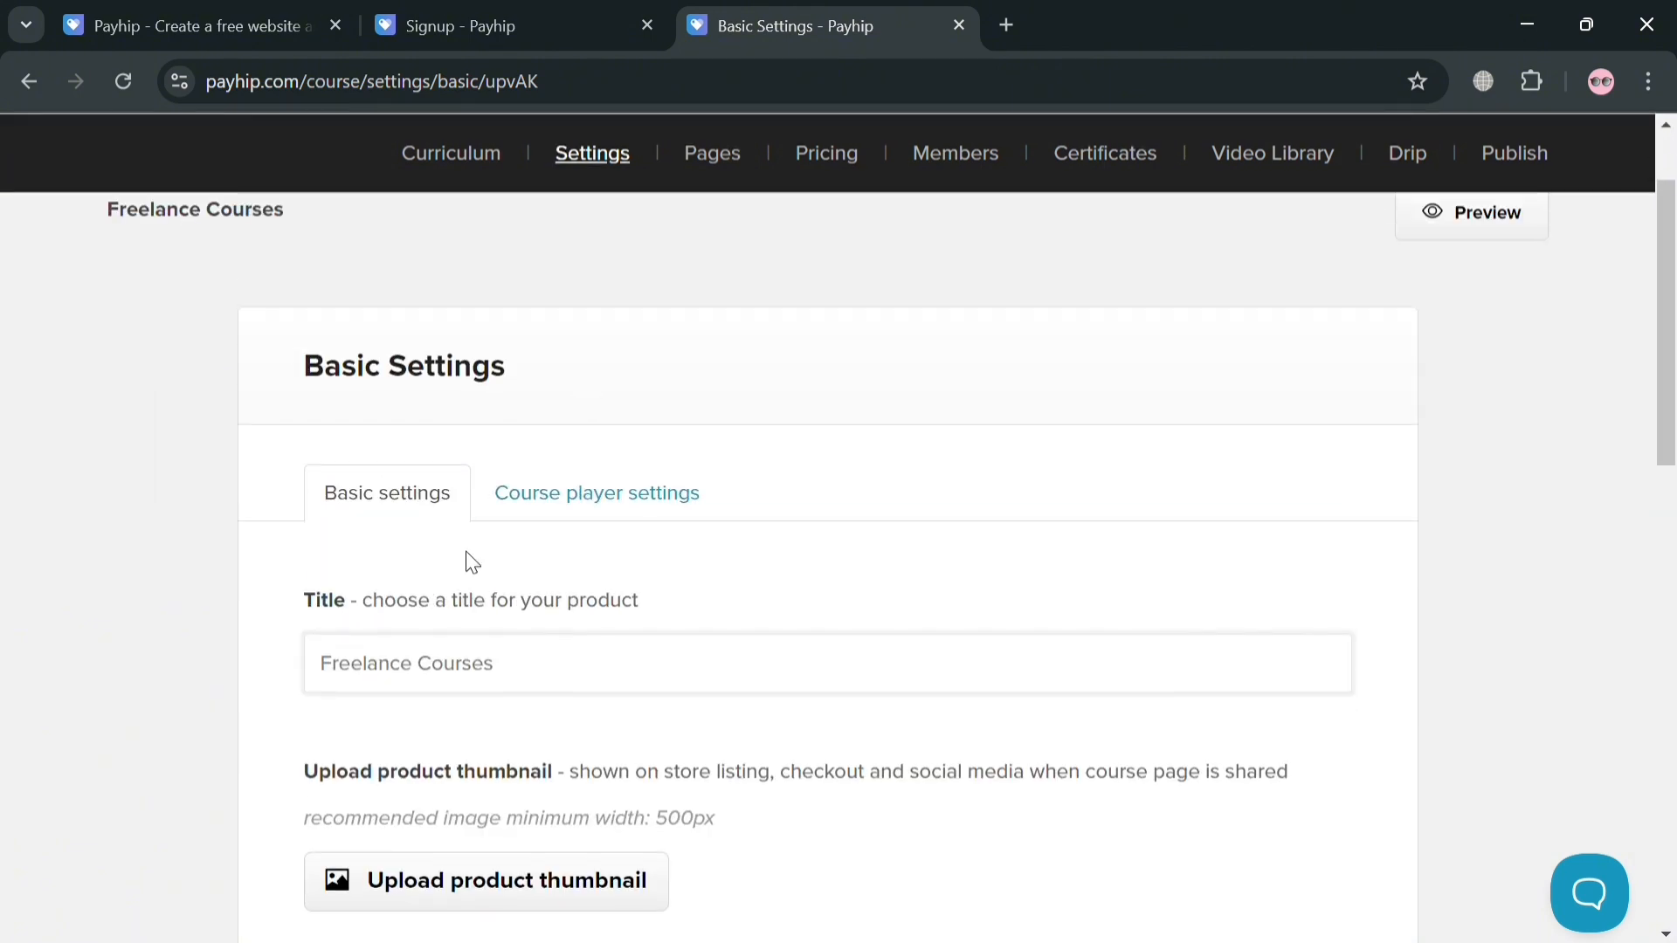
scroll(558, 673, down, 3)
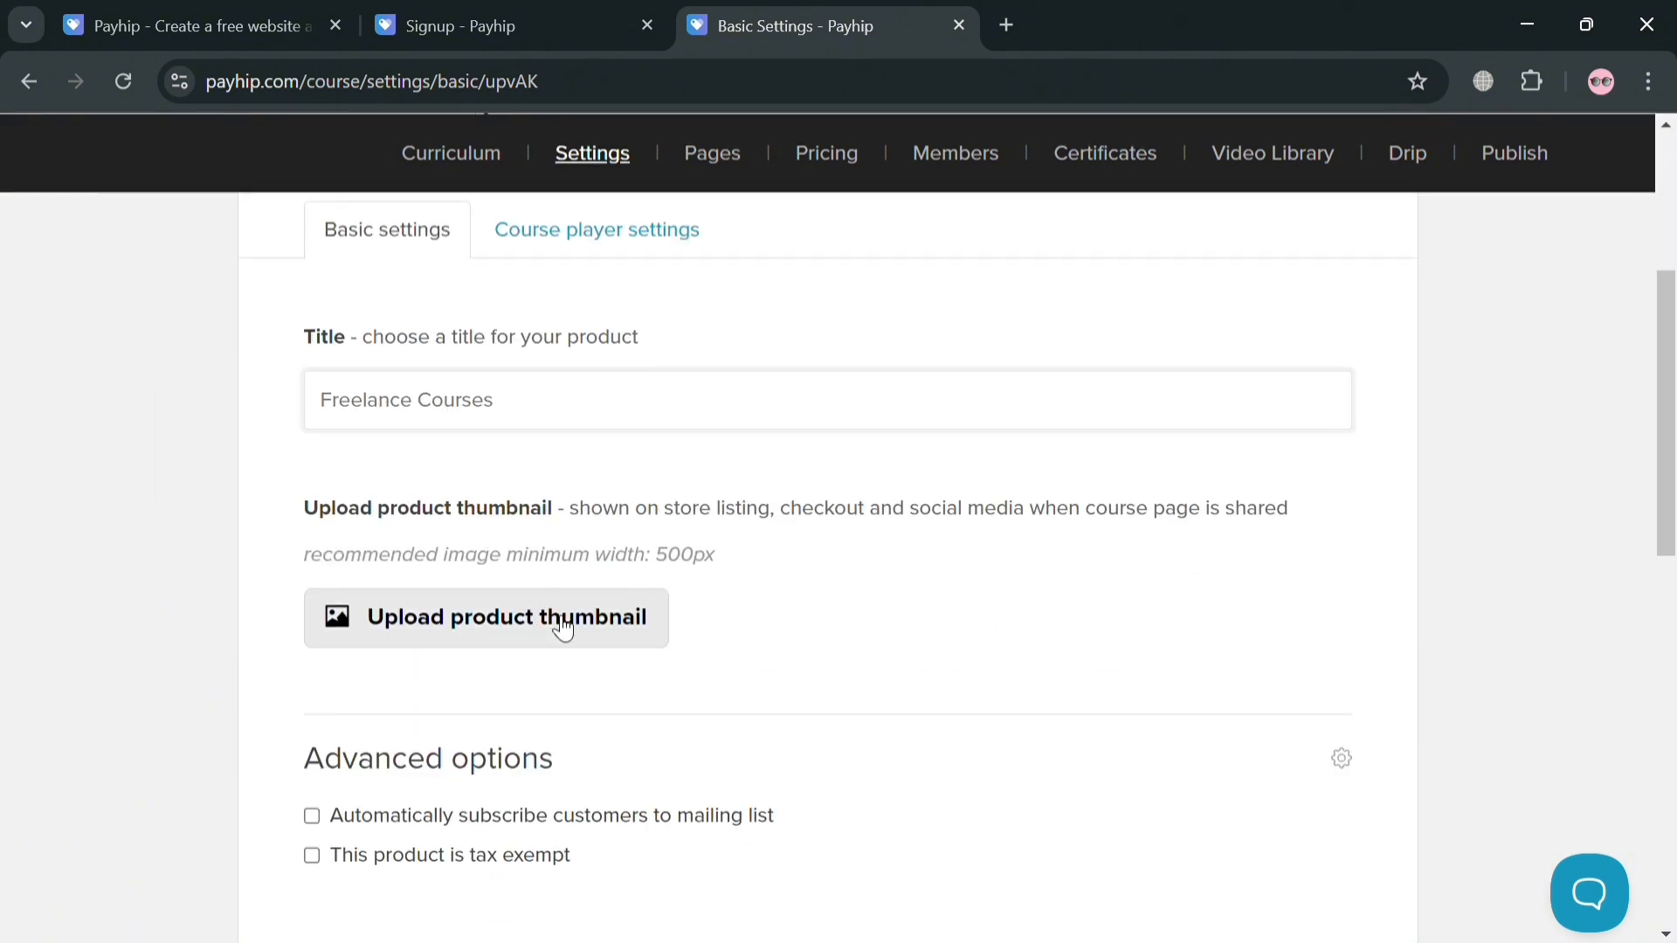
click(582, 636)
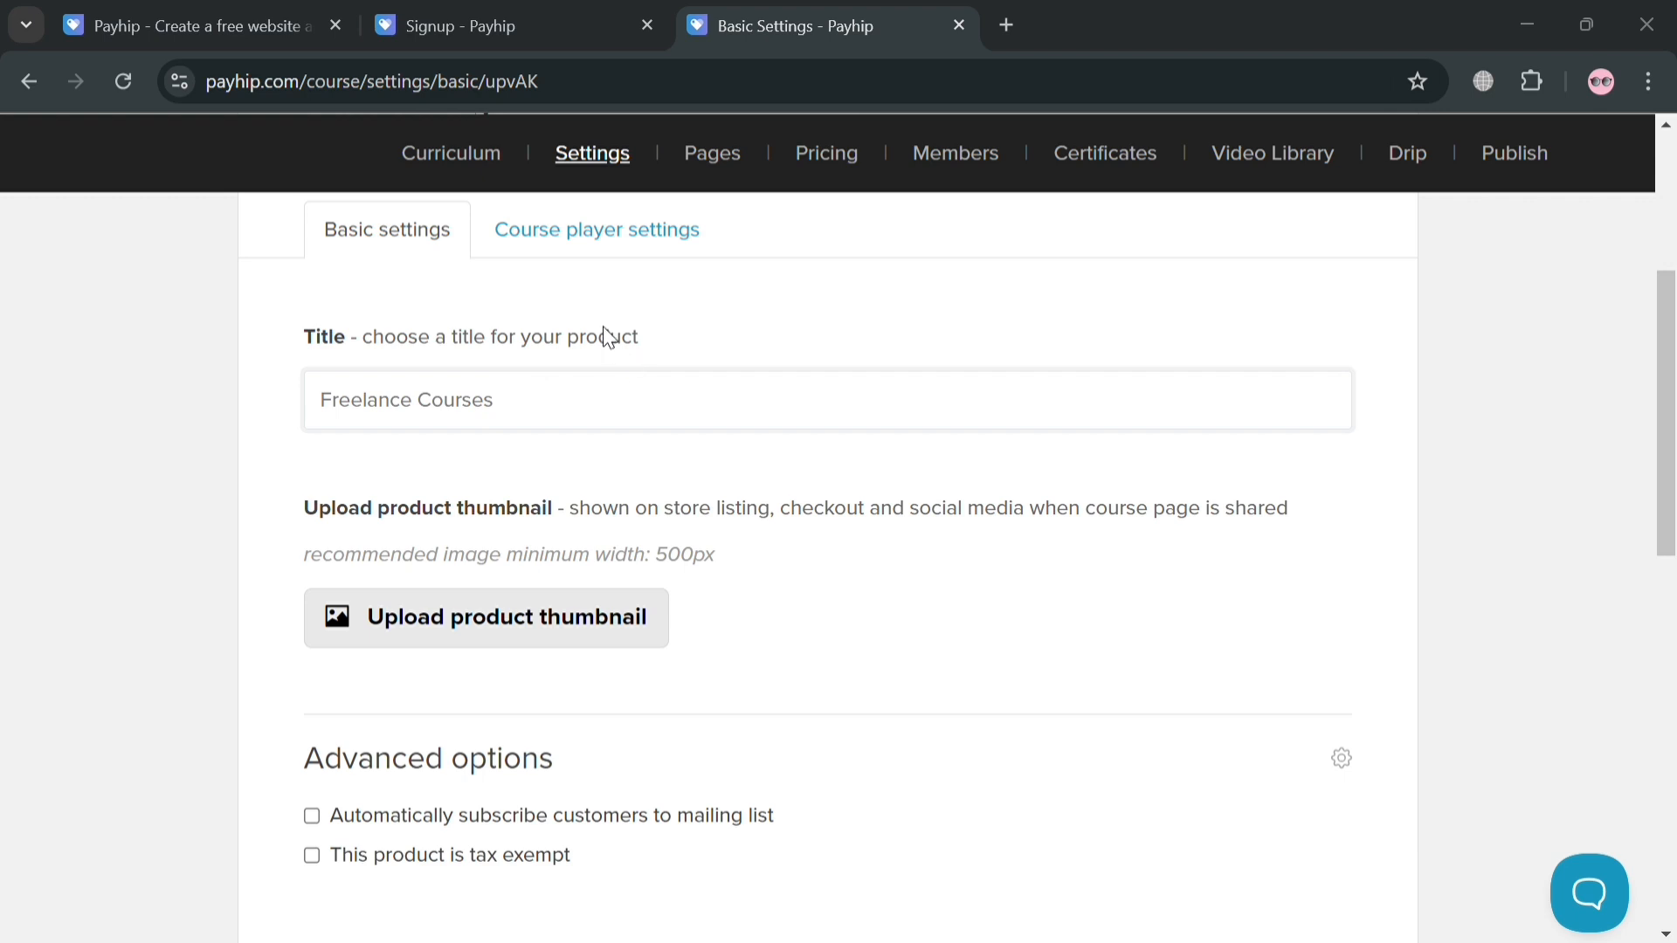
Step: Review the advanced options, author details and design information, and save the course's basic settings
scroll(515, 506, down, 4)
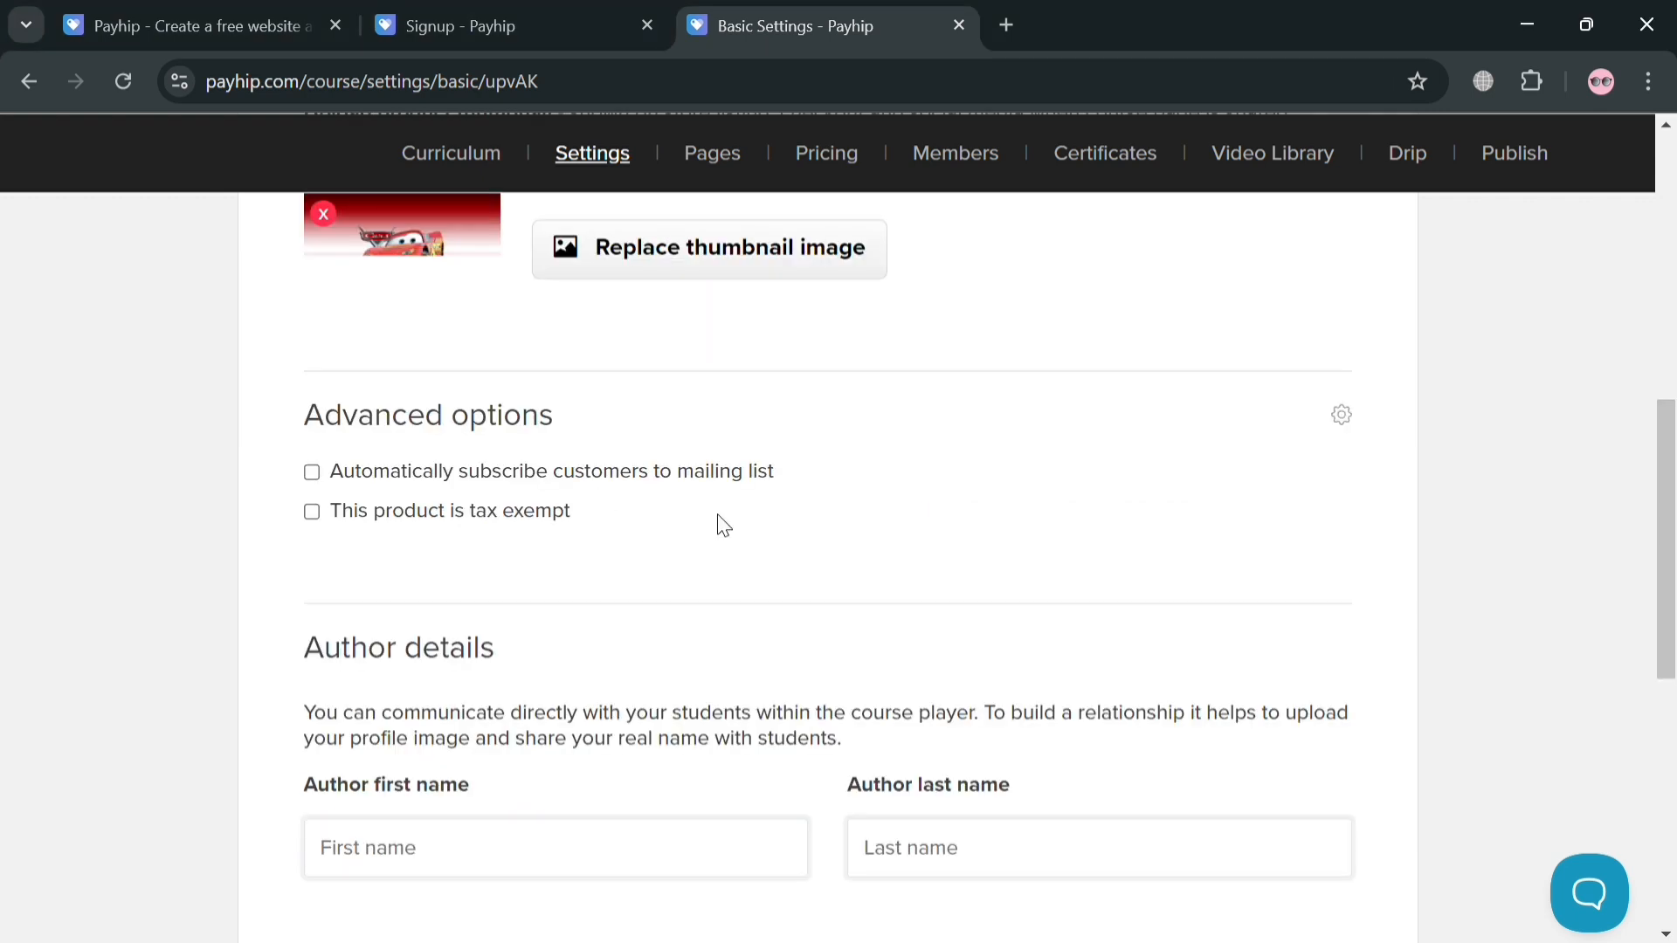
scroll(655, 516, down, 1)
scroll(419, 436, down, 6)
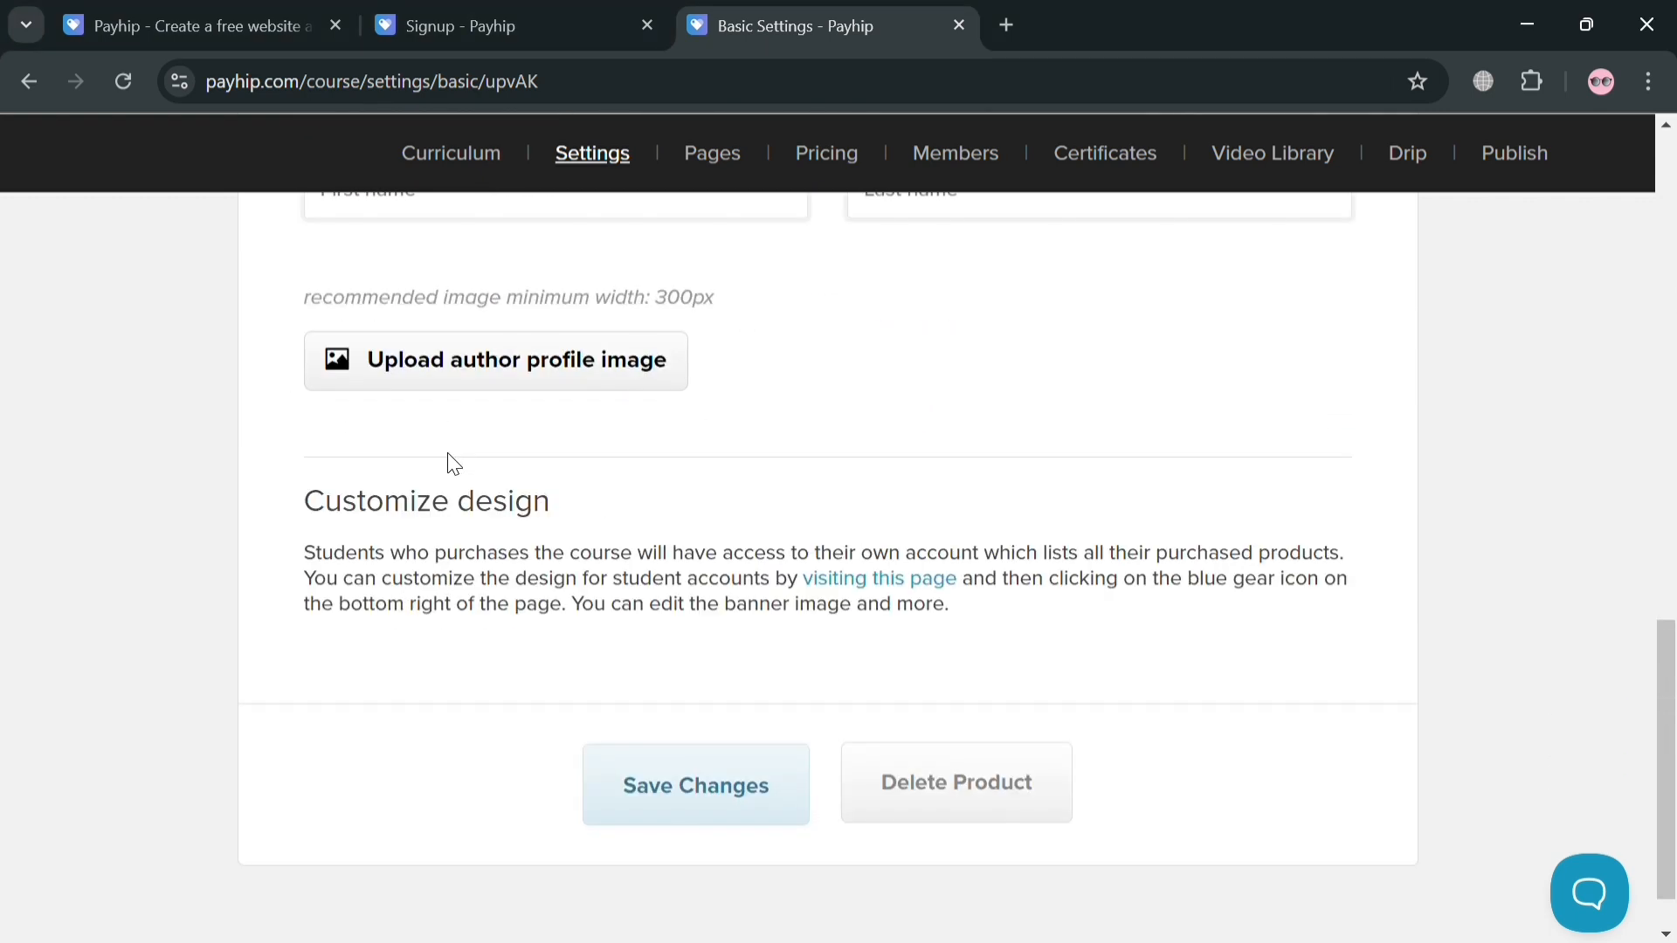
scroll(487, 434, up, 4)
click(517, 598)
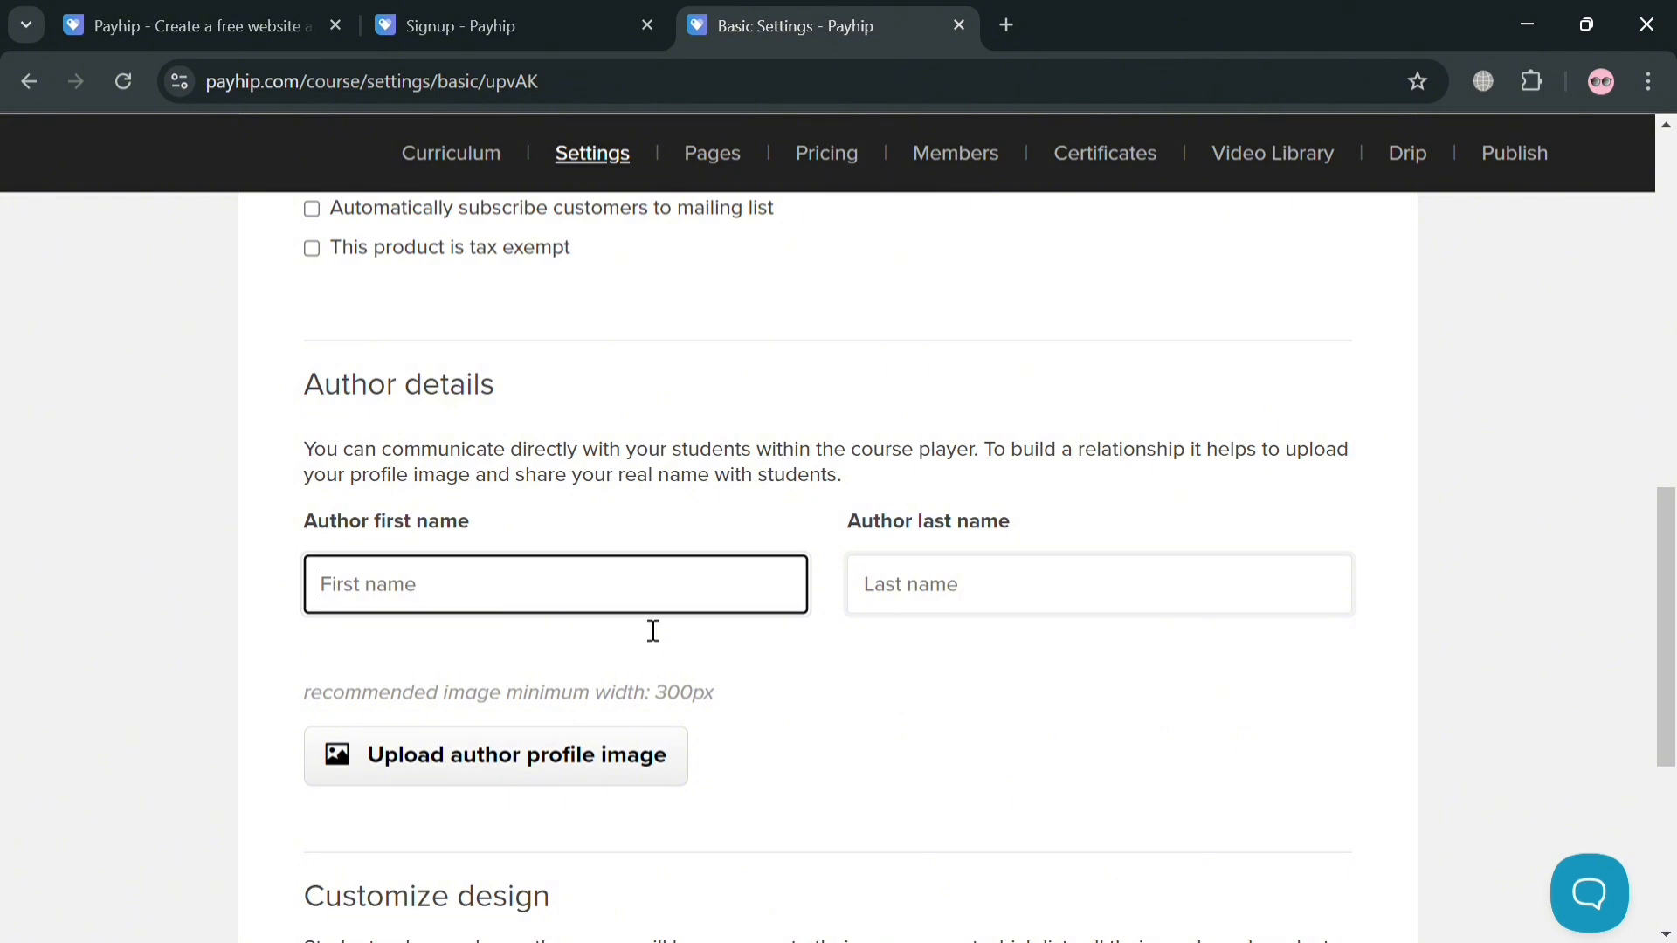
click(1069, 612)
click(947, 699)
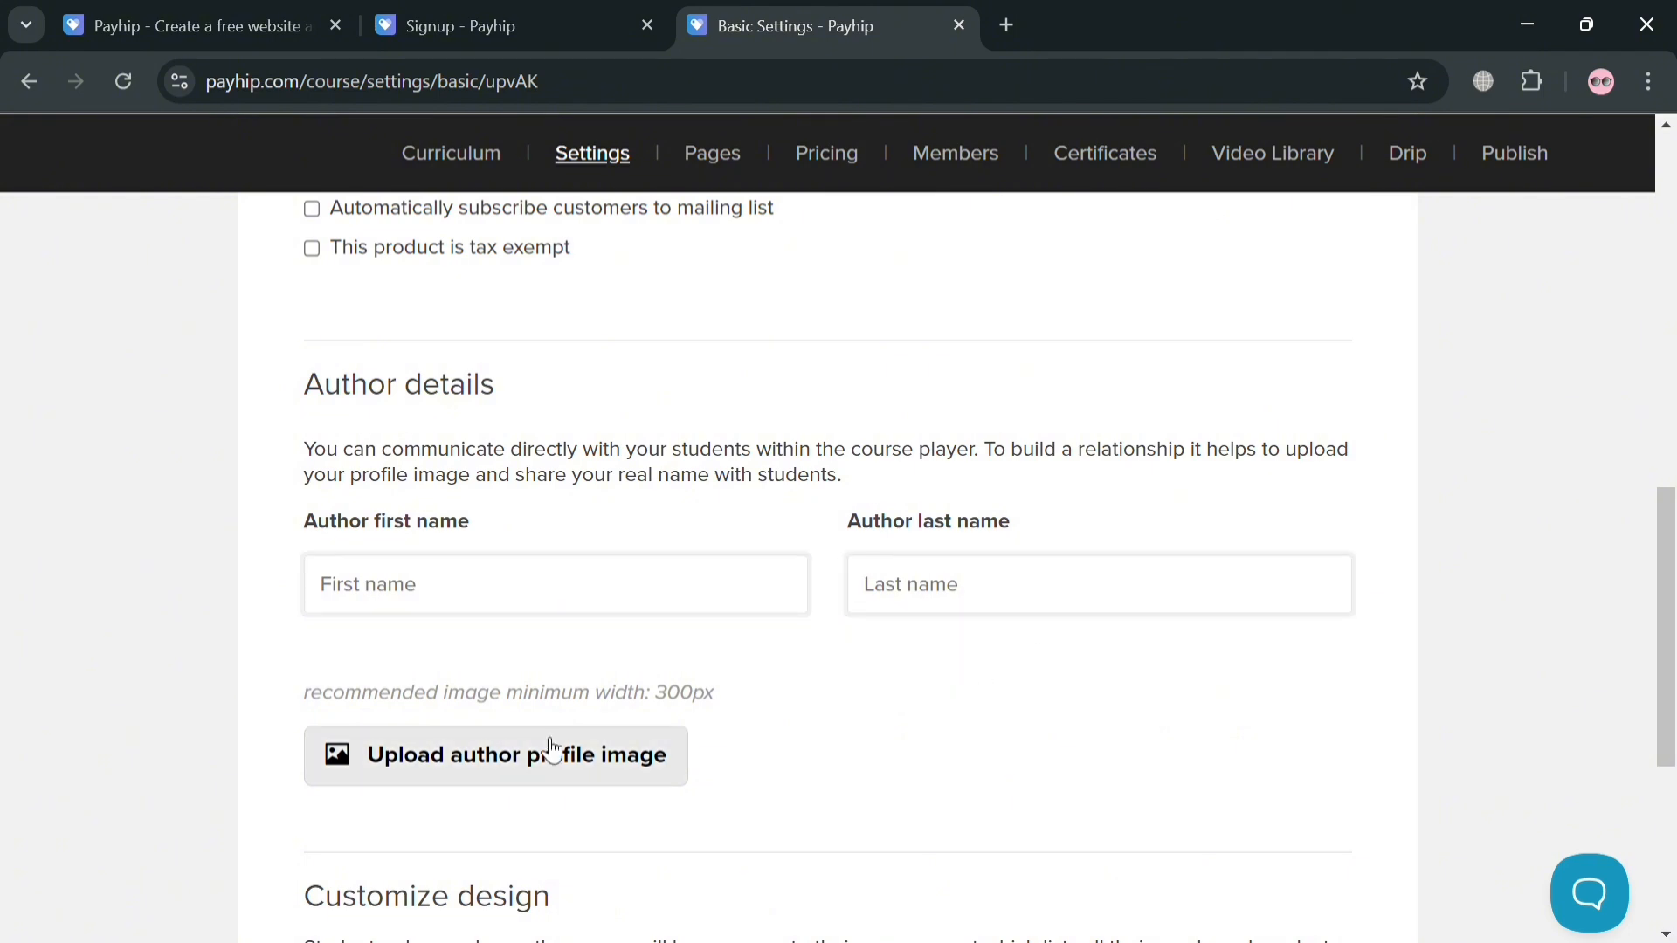
scroll(504, 786, down, 3)
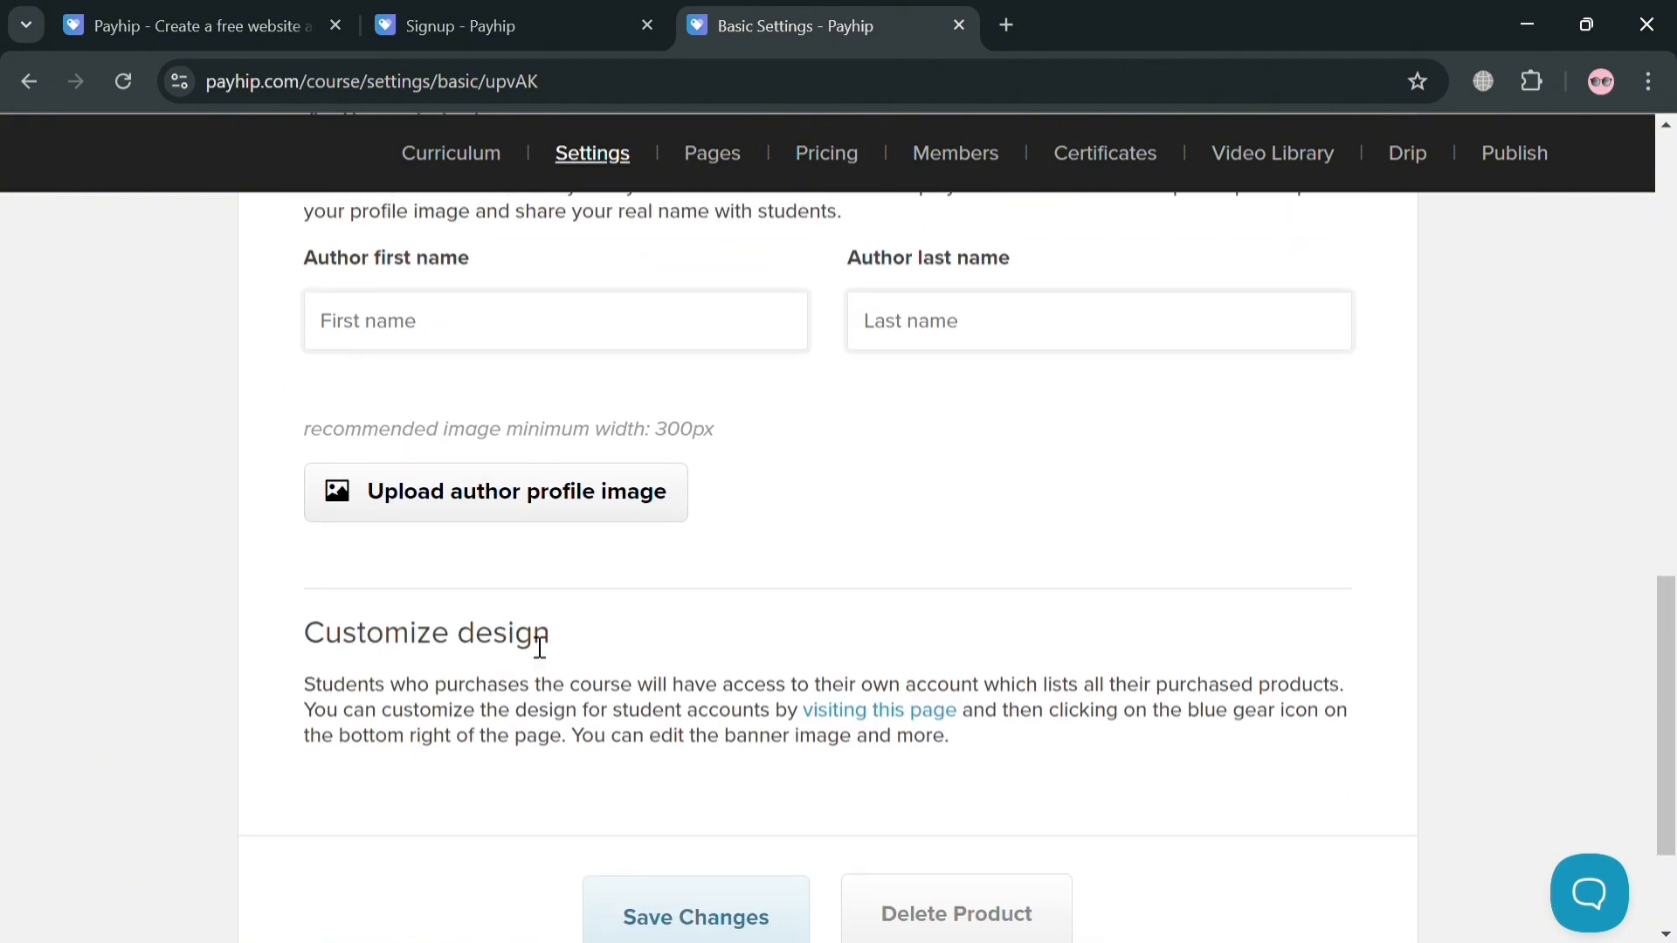
scroll(543, 648, down, 2)
click(737, 749)
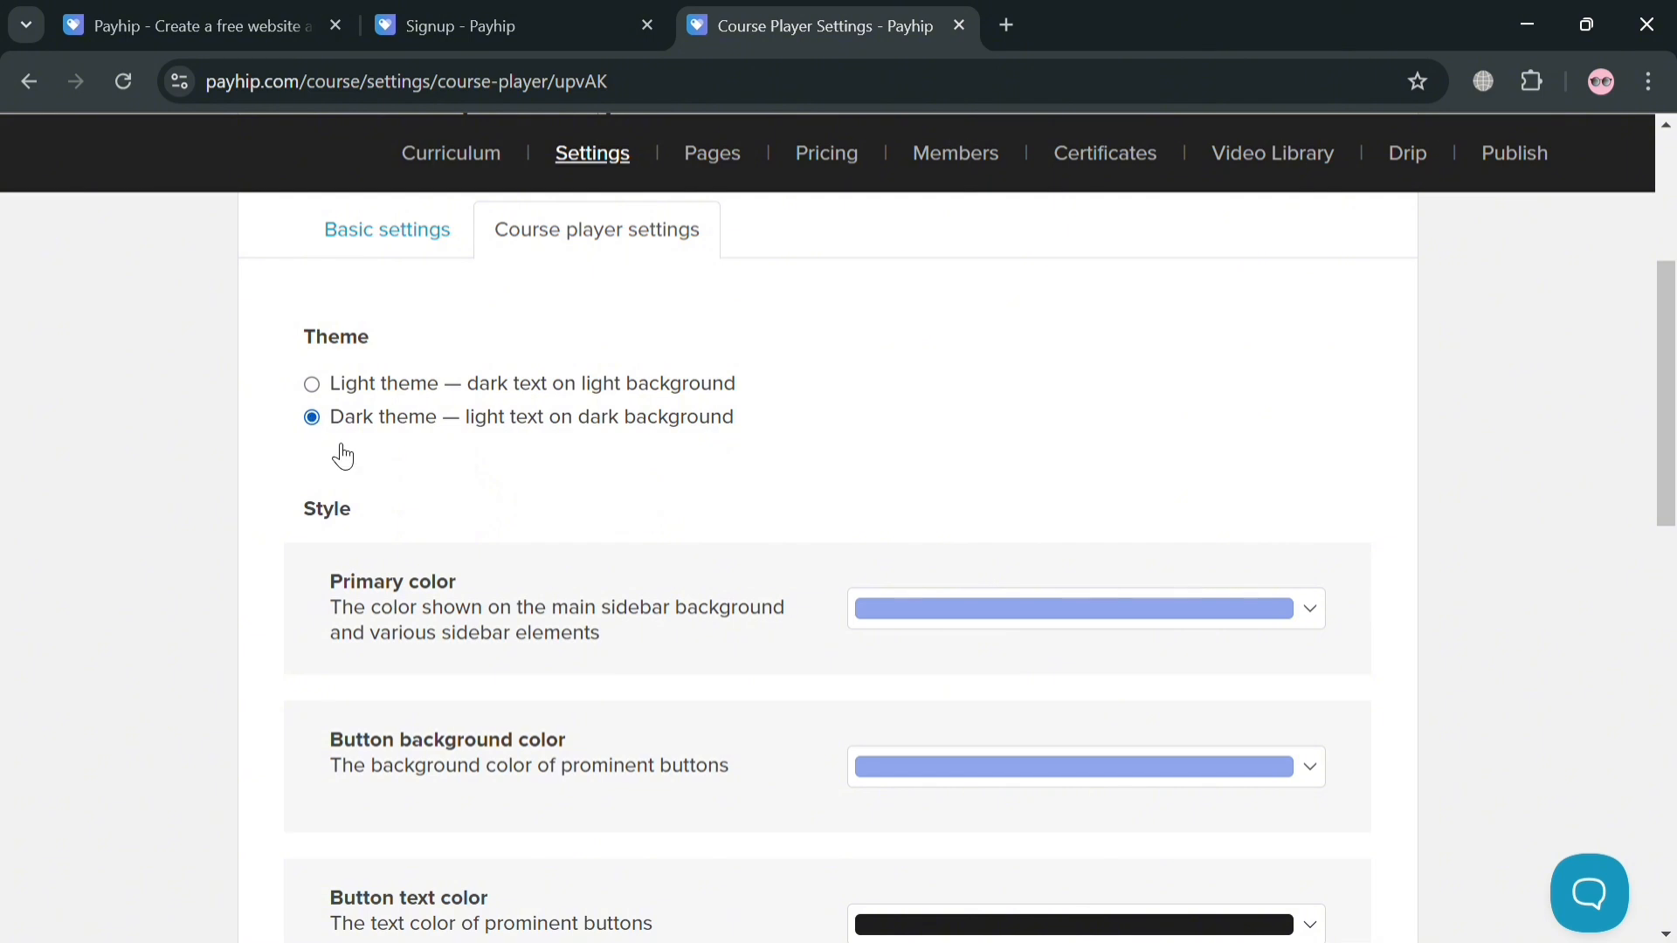
Step: Examine the course player's theme, style colors, font, logo upload and additional settings
scroll(502, 655, down, 3)
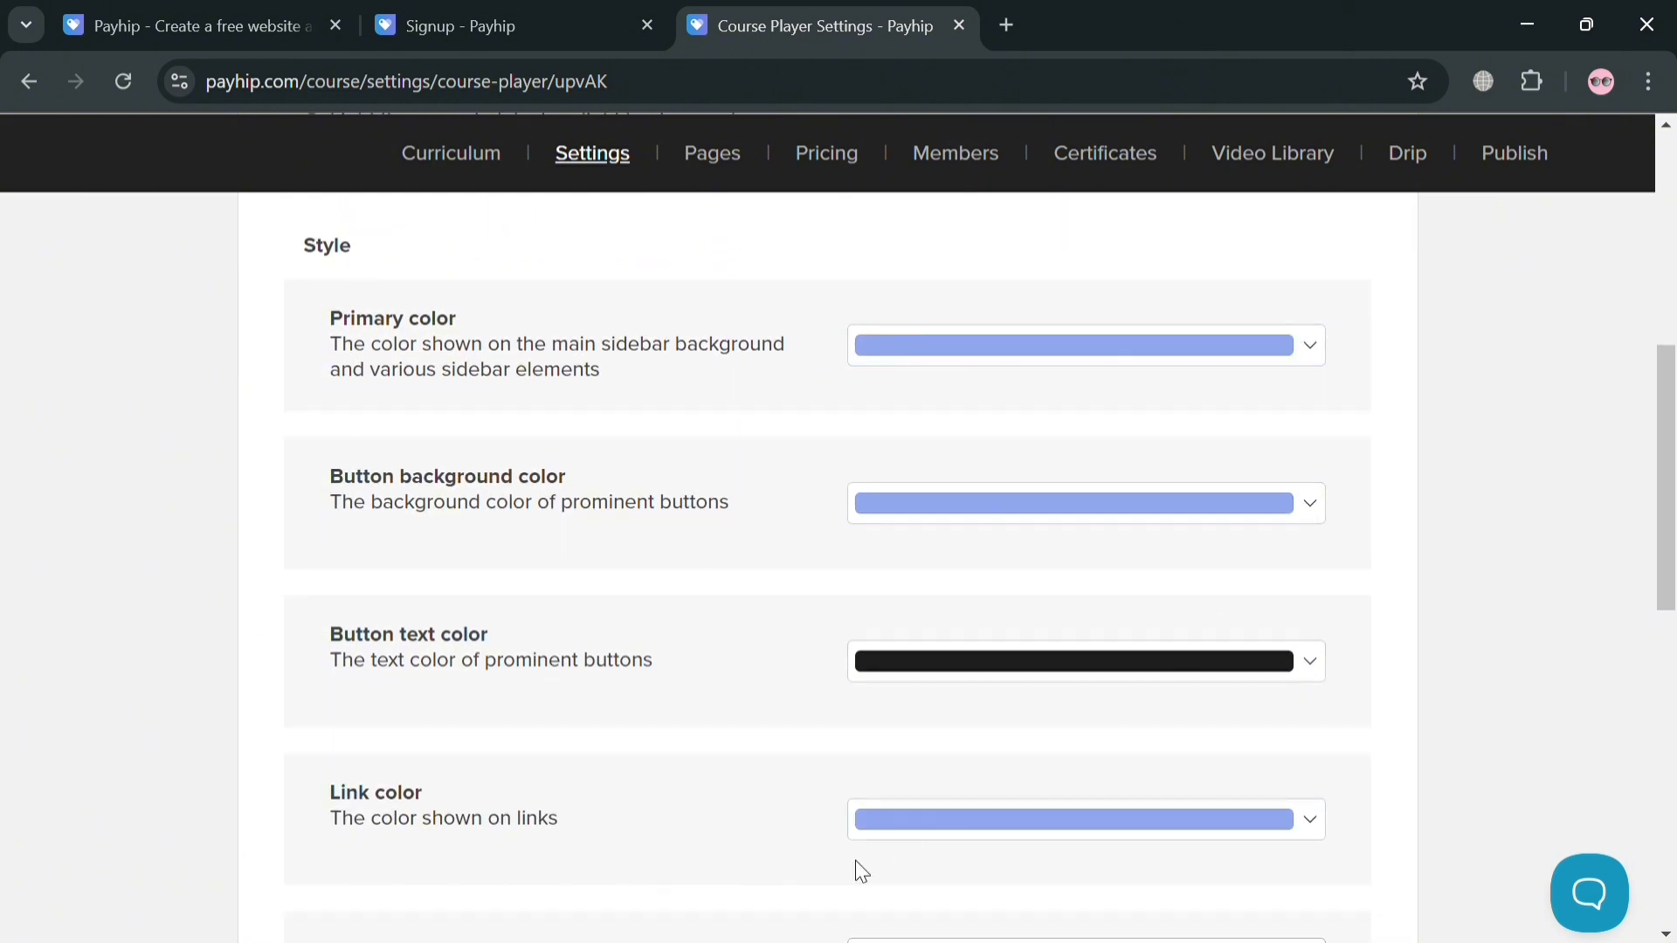
scroll(861, 871, down, 7)
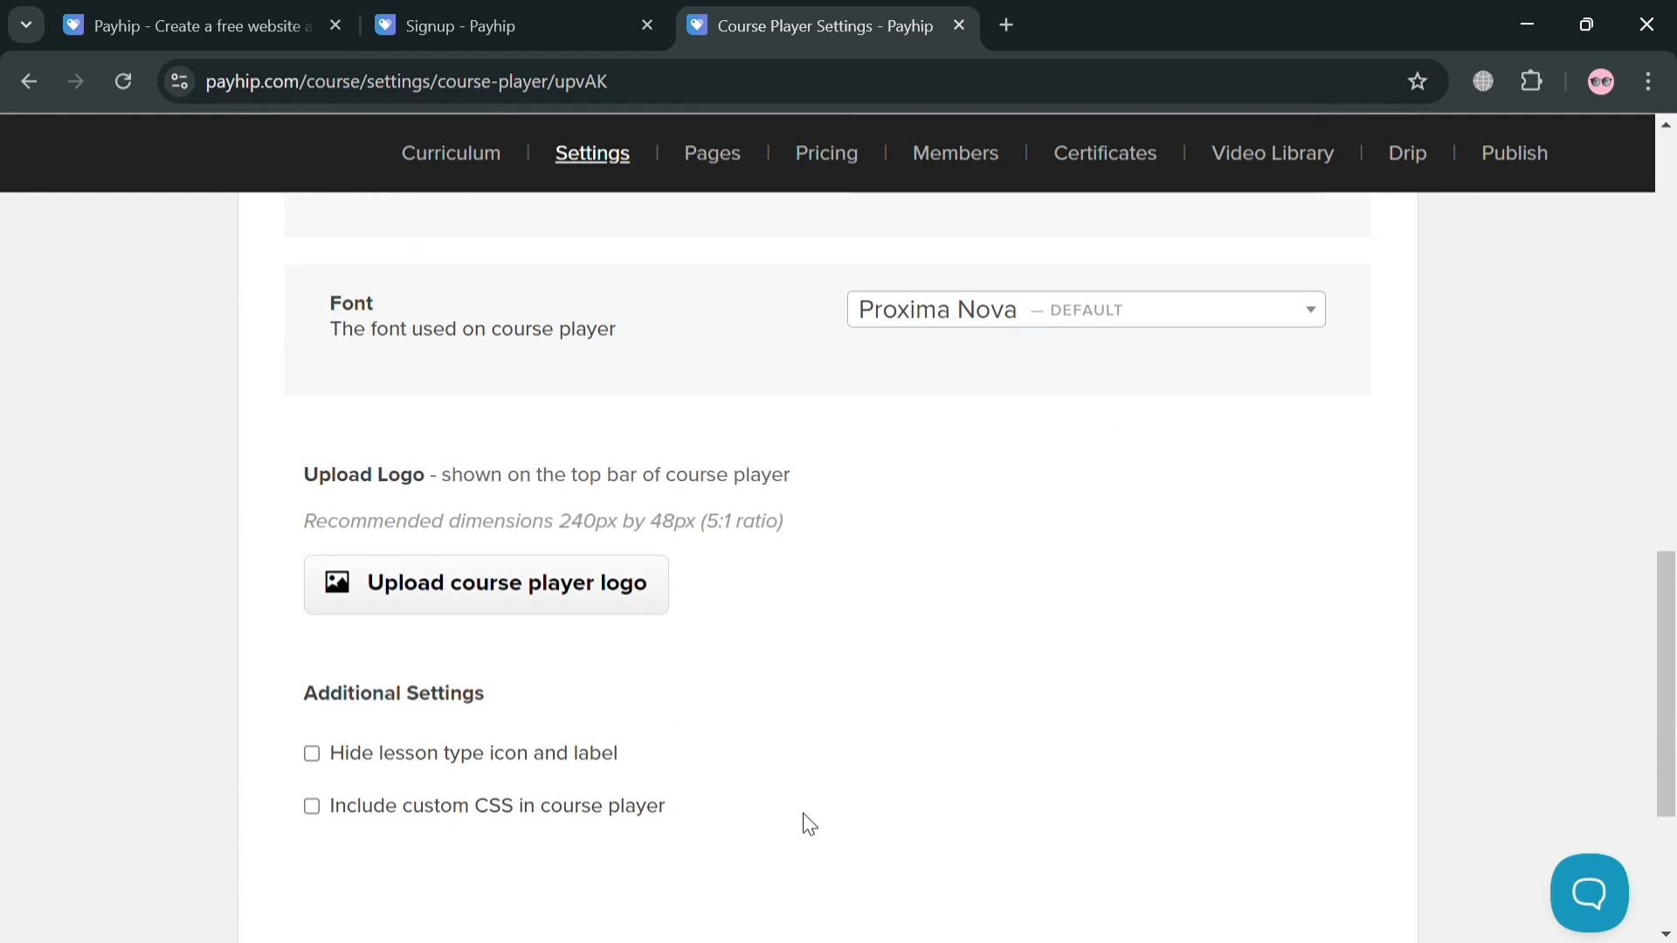
scroll(1066, 647, down, 3)
scroll(1066, 647, up, 6)
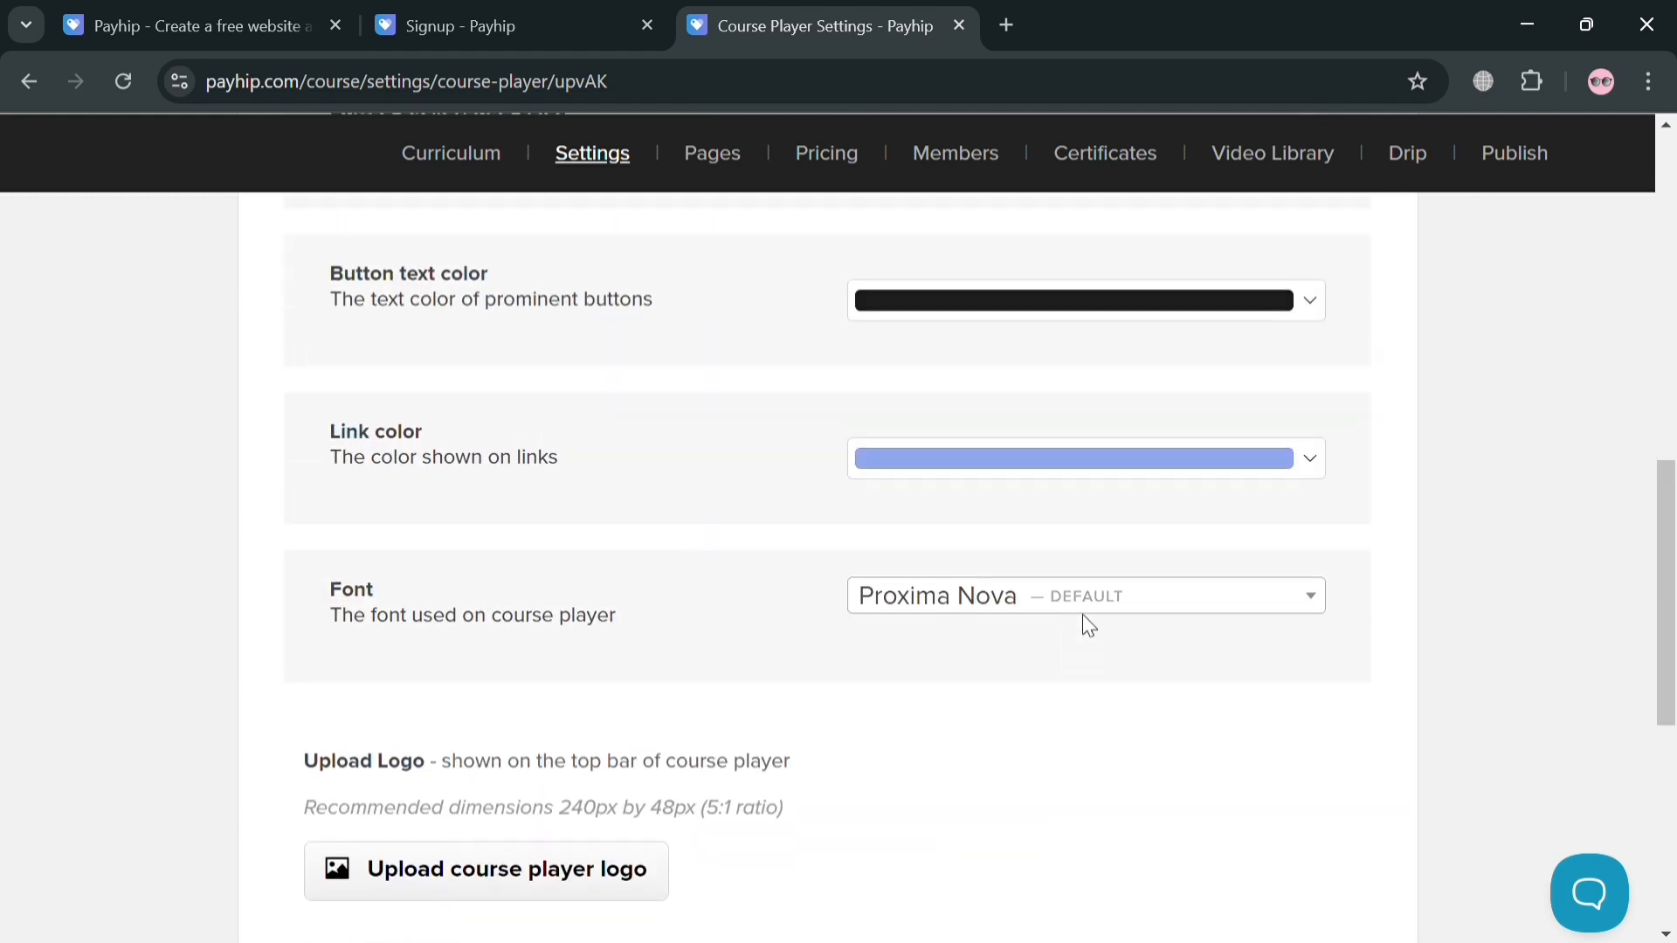
scroll(1097, 603, up, 13)
scroll(1102, 568, down, 1)
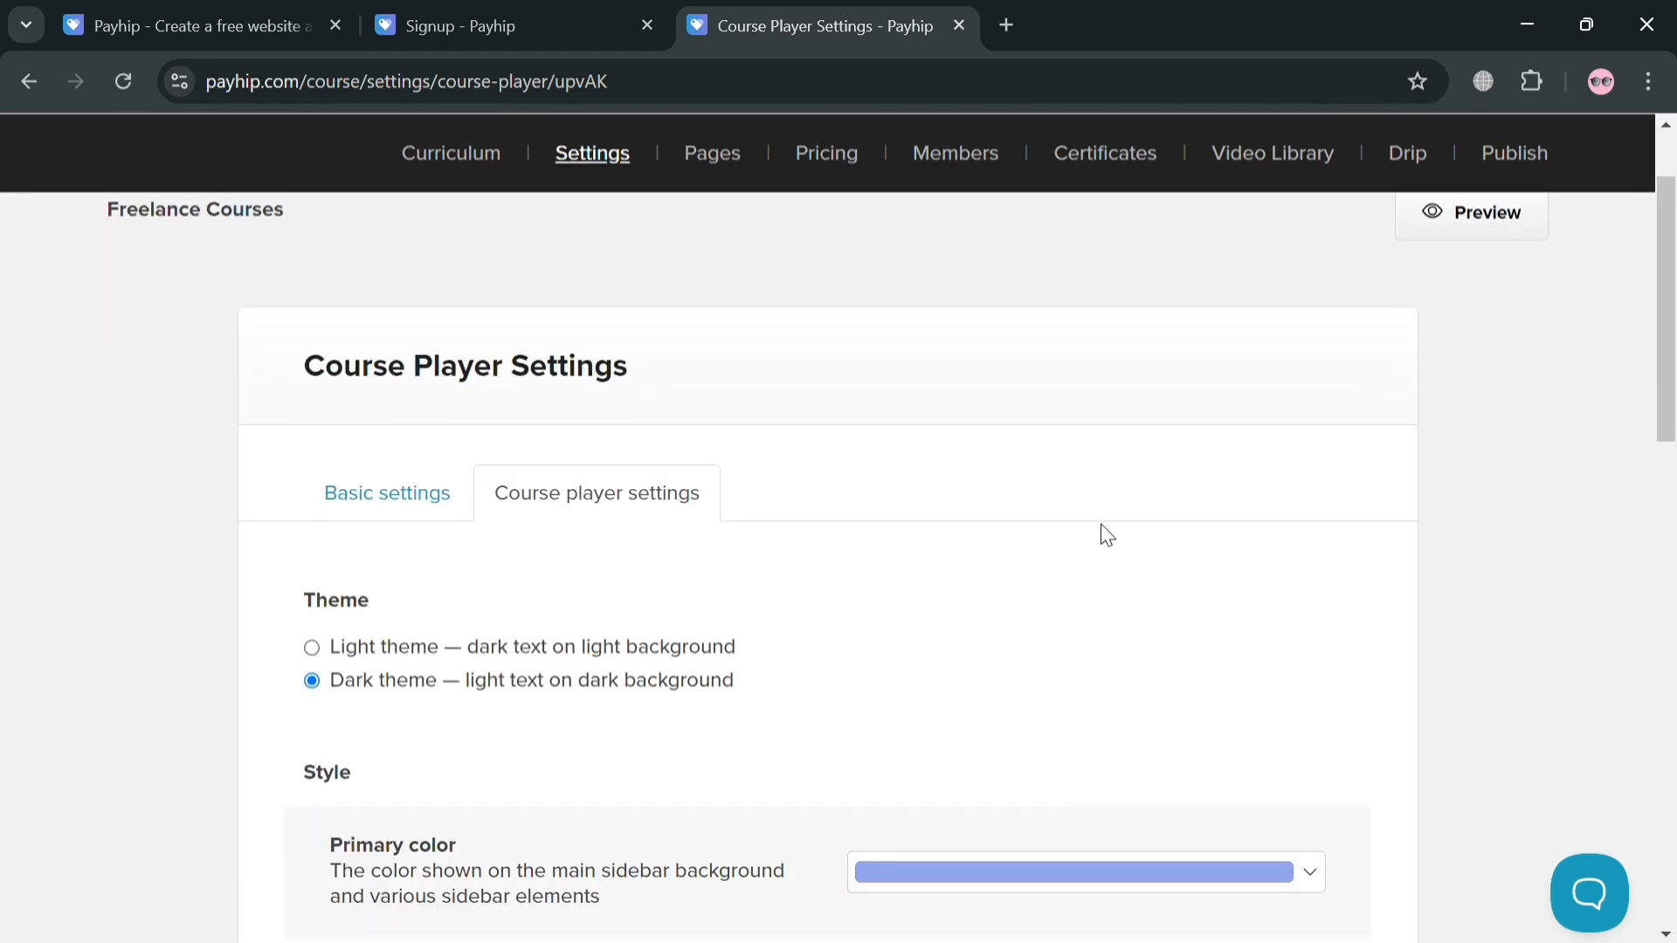
Step: Open the course's pages overview and examine the sales, checkout and thank you page entries
click(714, 159)
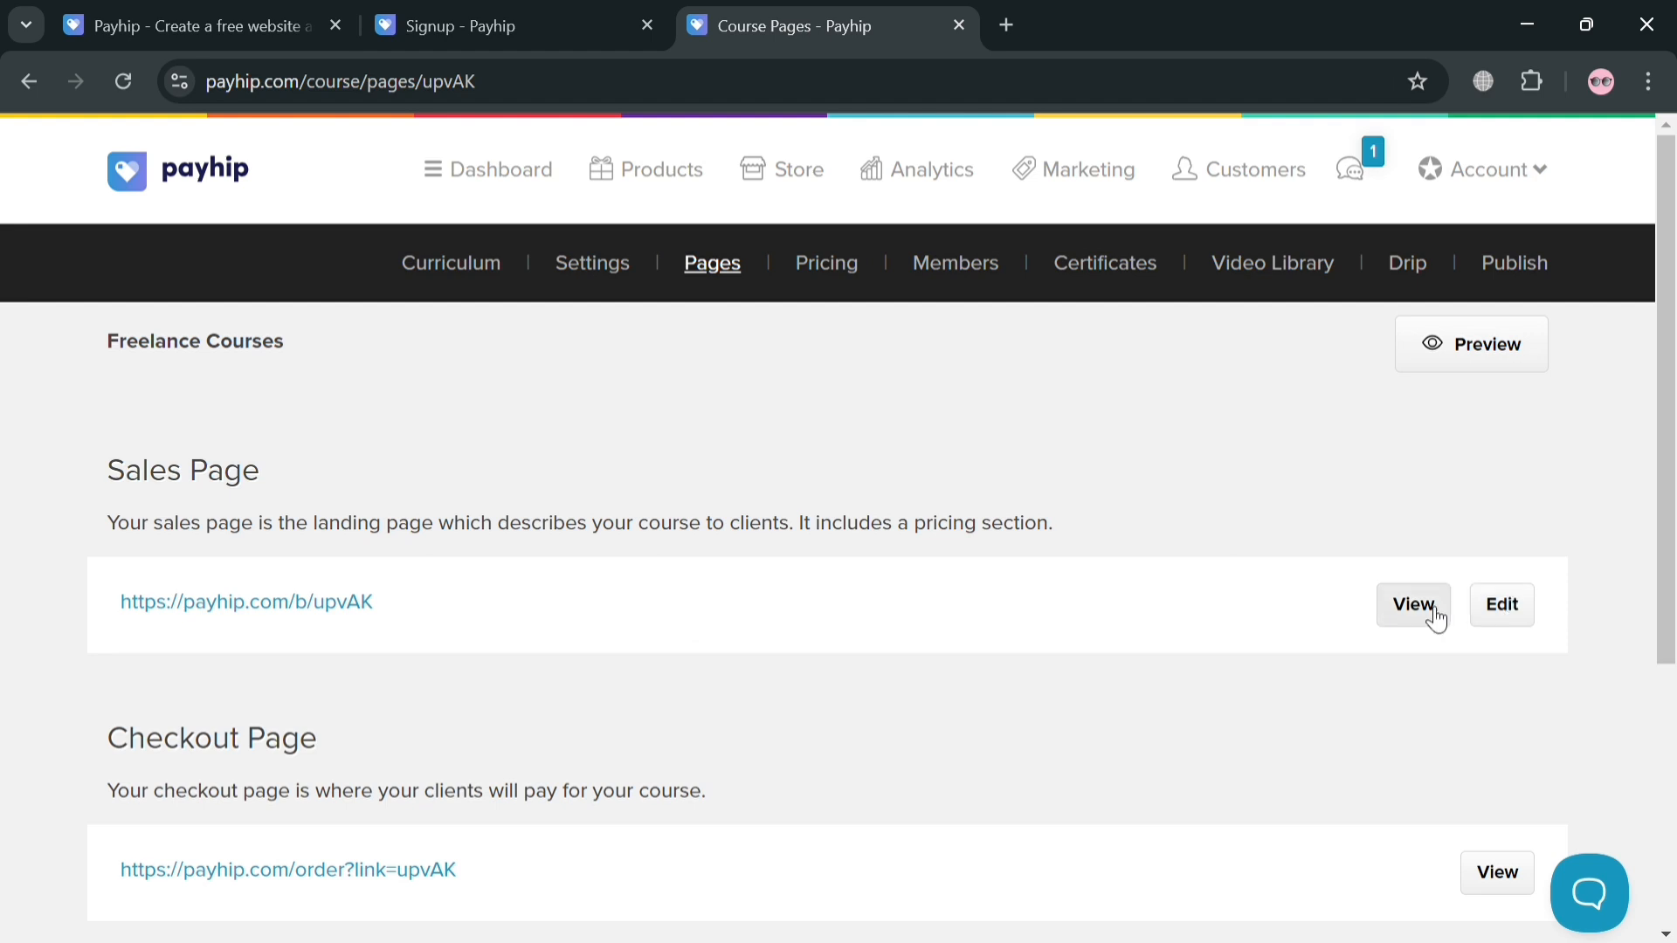
scroll(1415, 606, down, 5)
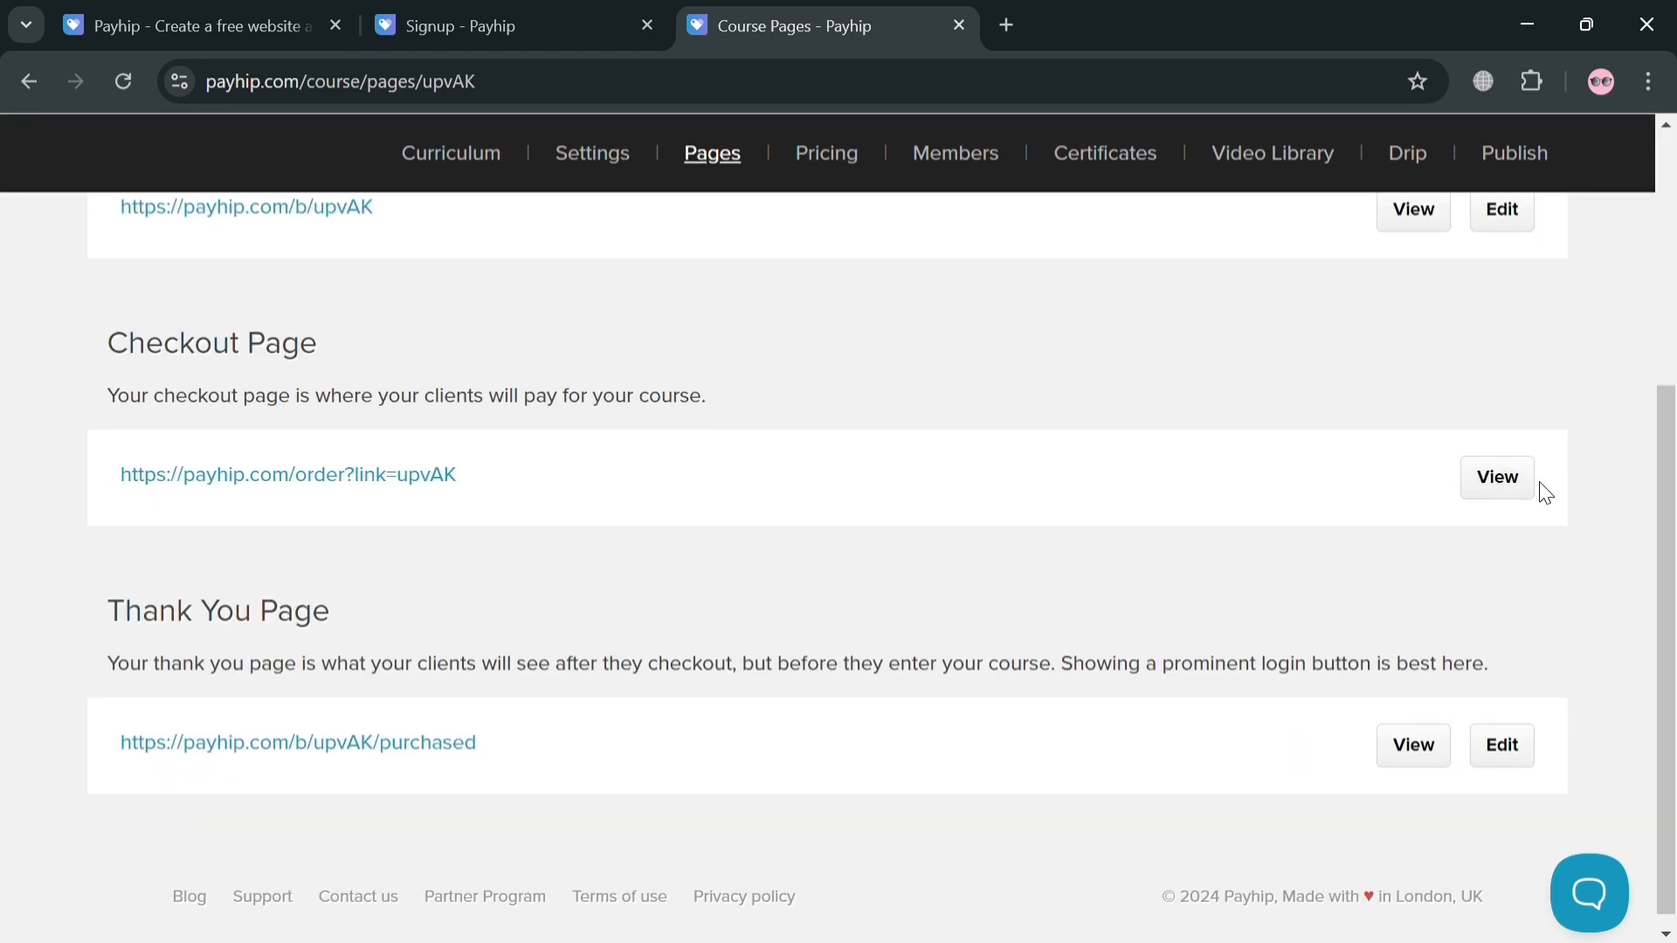
scroll(1274, 681, down, 1)
scroll(1436, 767, up, 5)
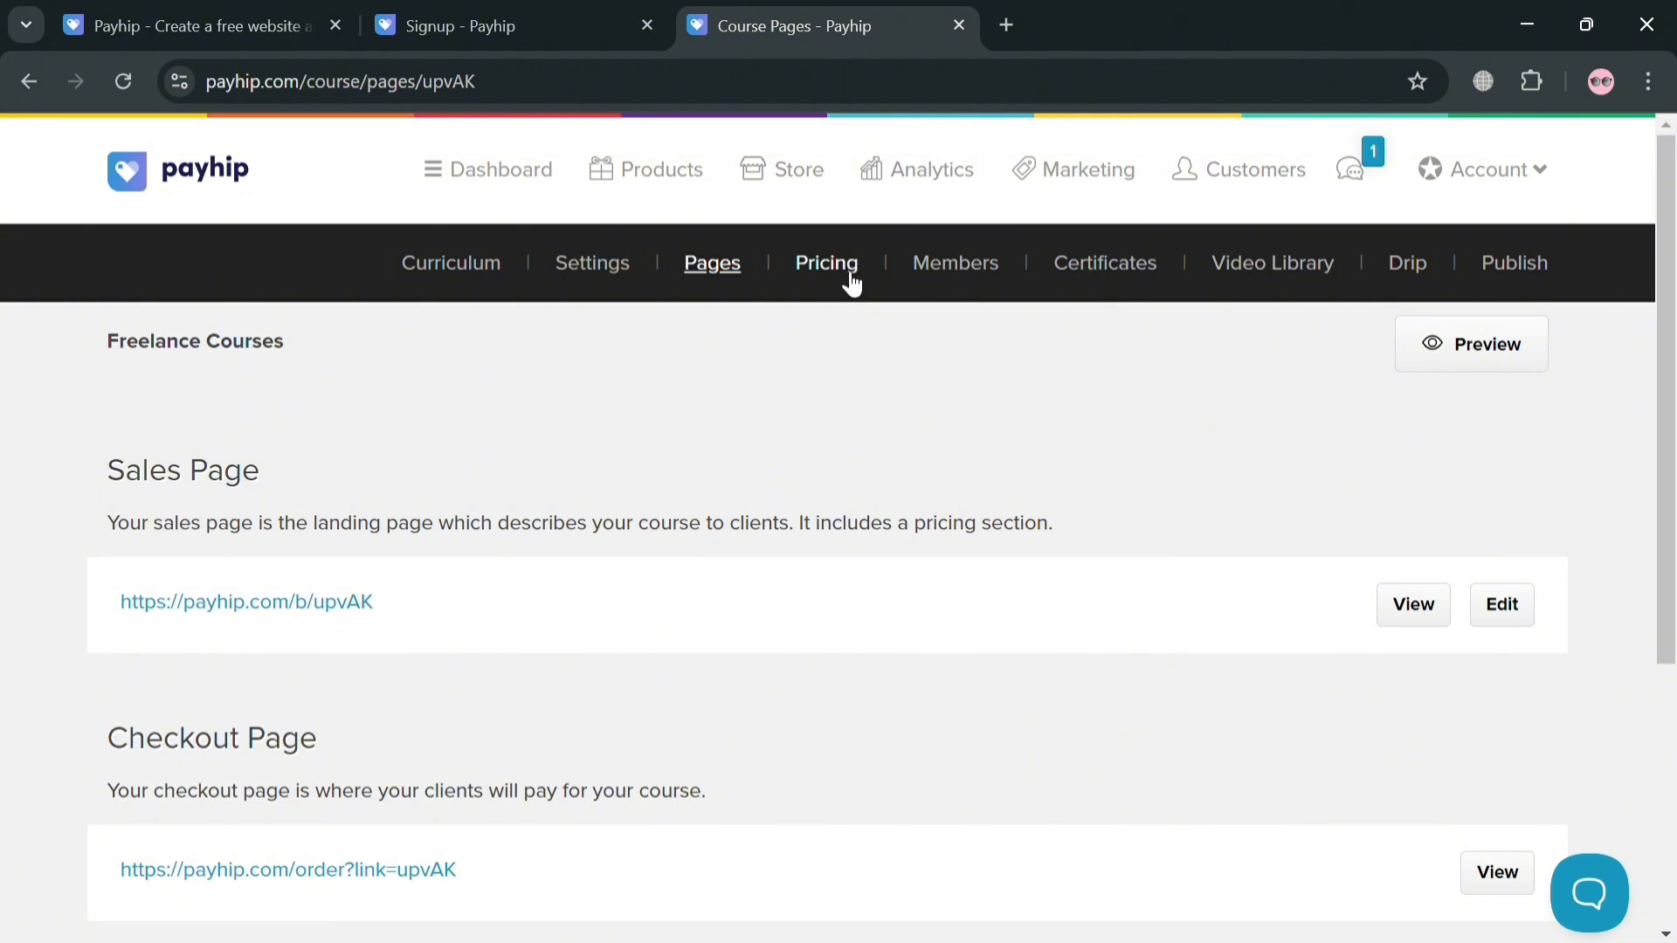
Step: Open the course's pricing page and examine the one-time purchase, subscription, payment plan and free options without adding a plan
click(840, 268)
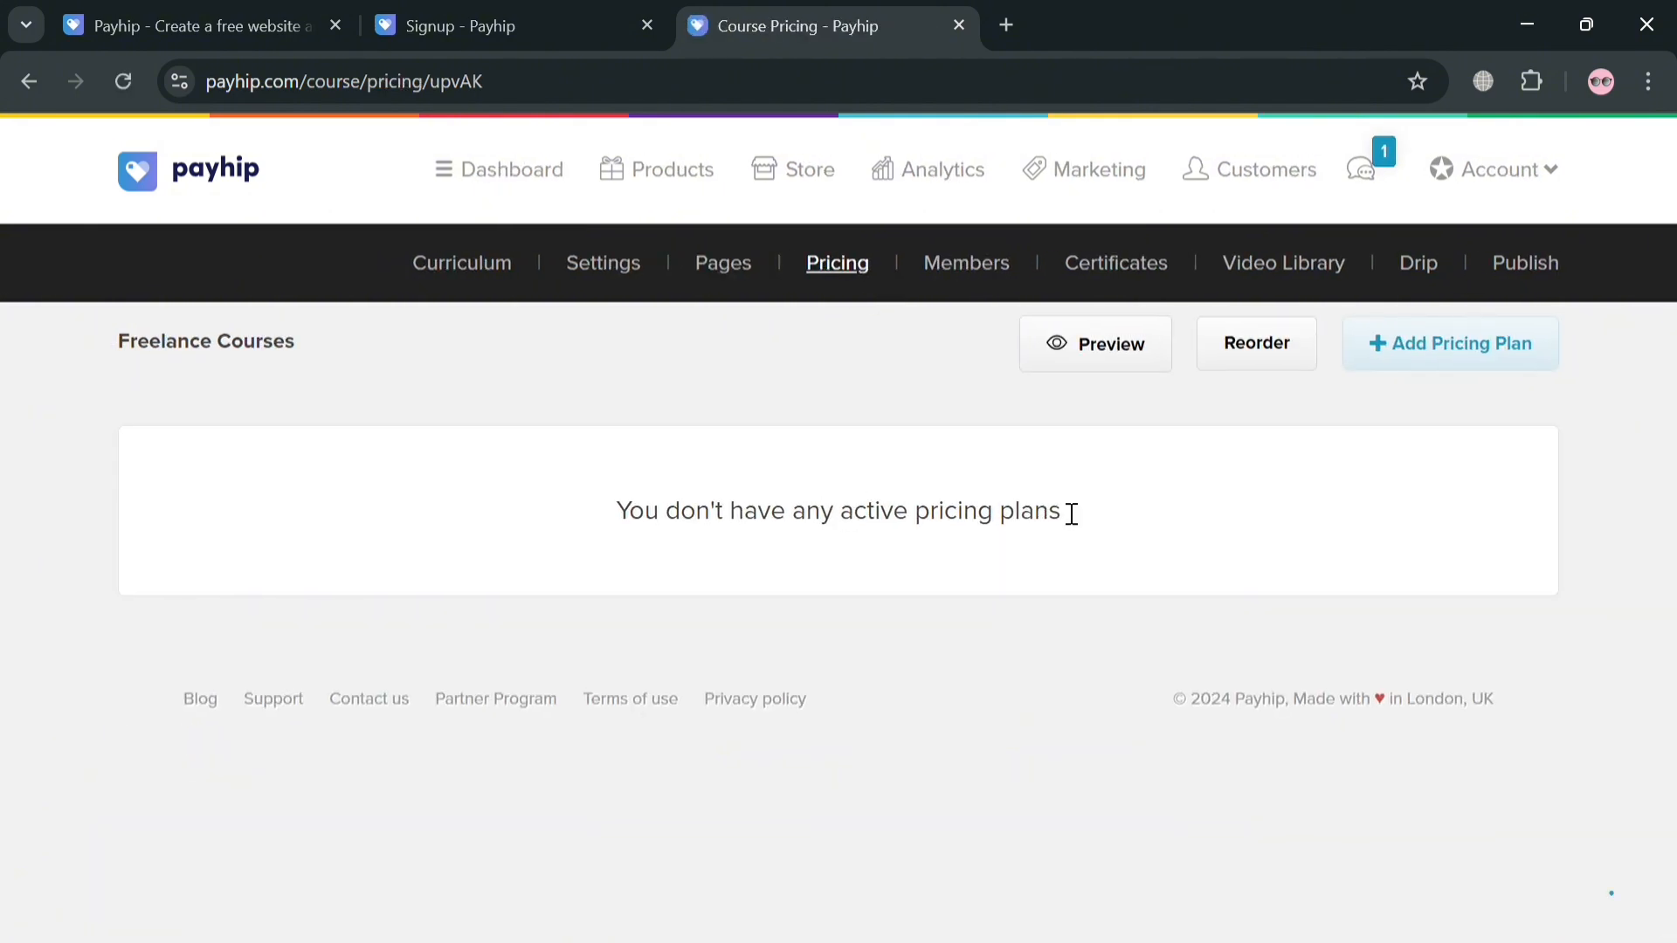
click(1470, 358)
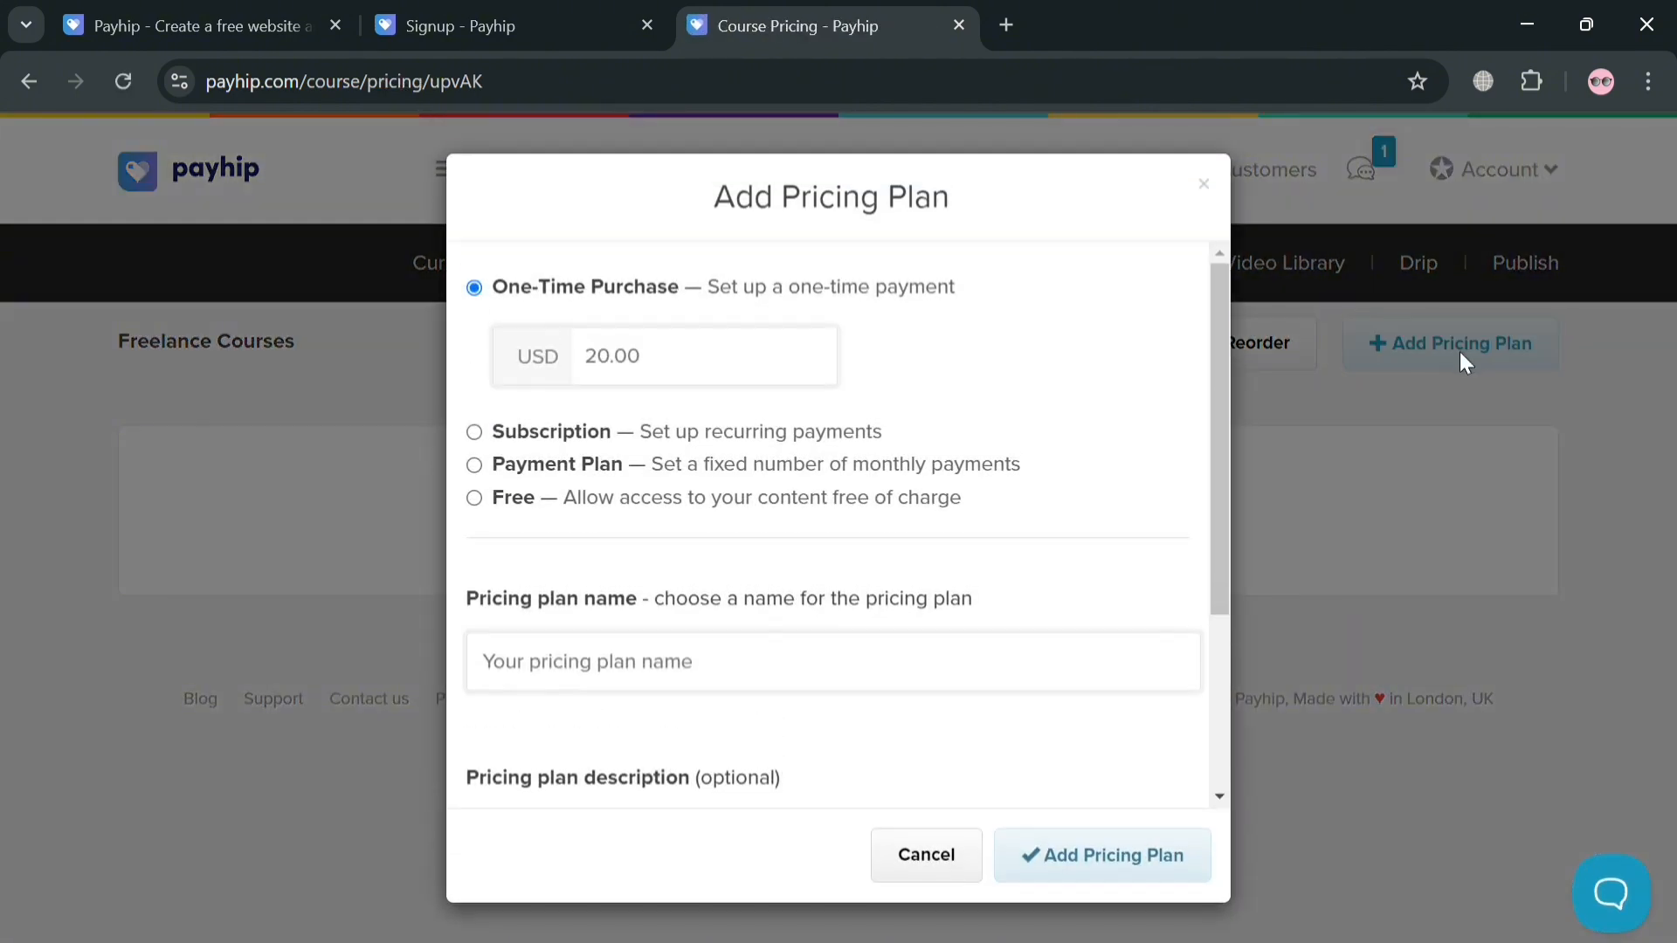
click(735, 373)
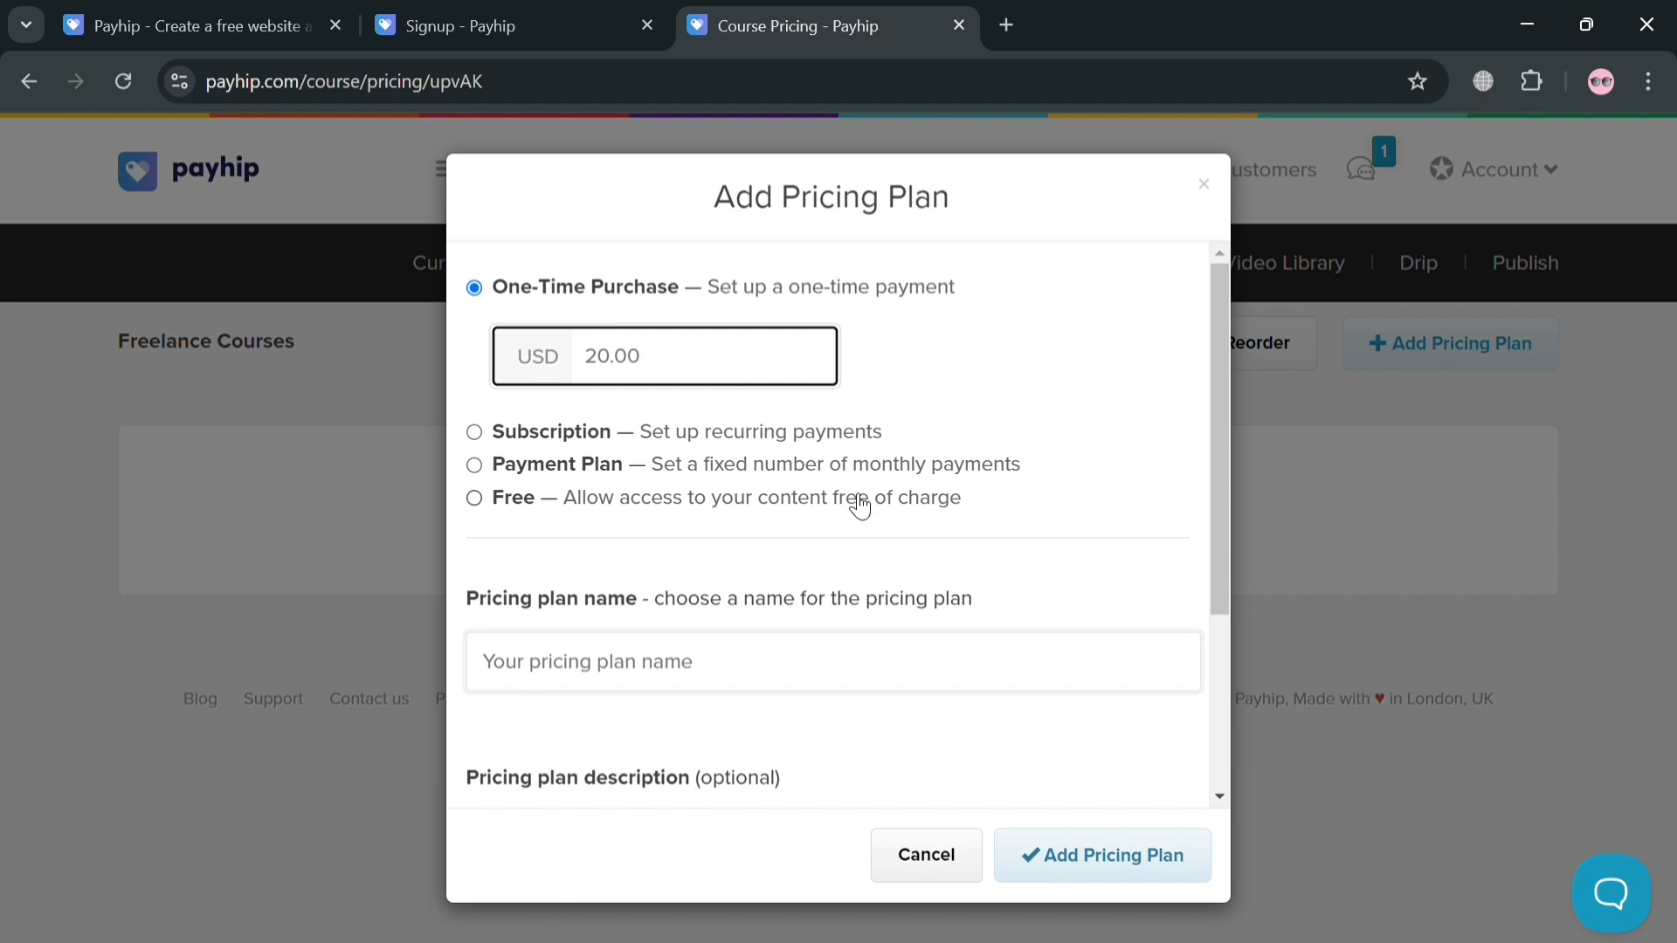
click(1064, 346)
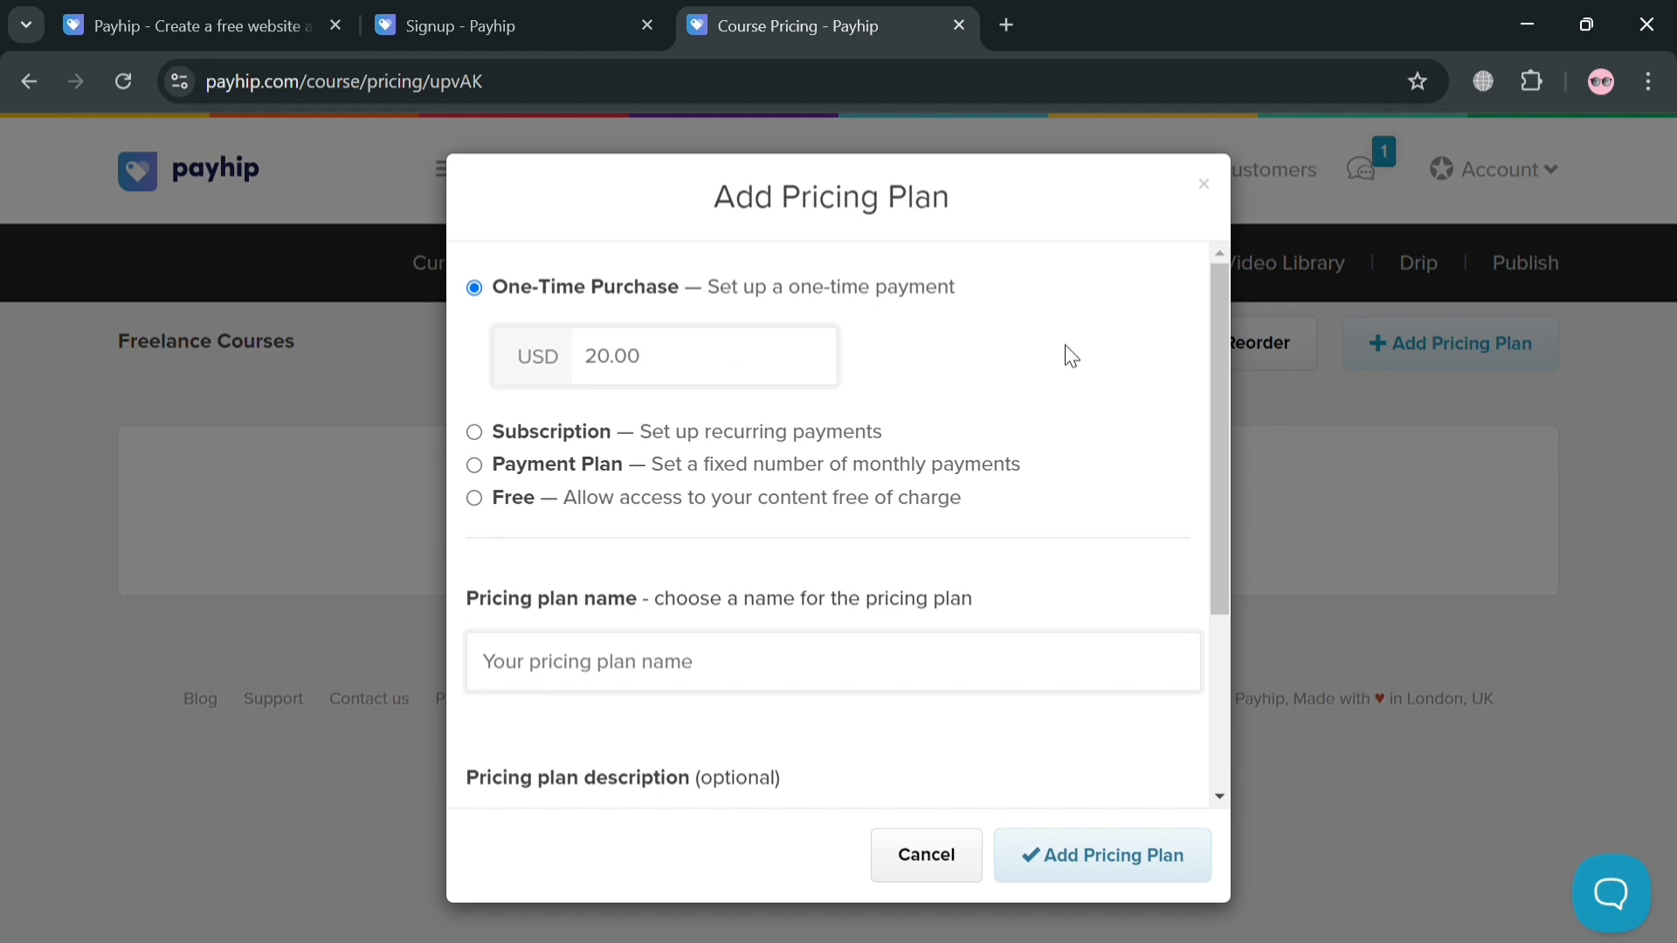
click(477, 433)
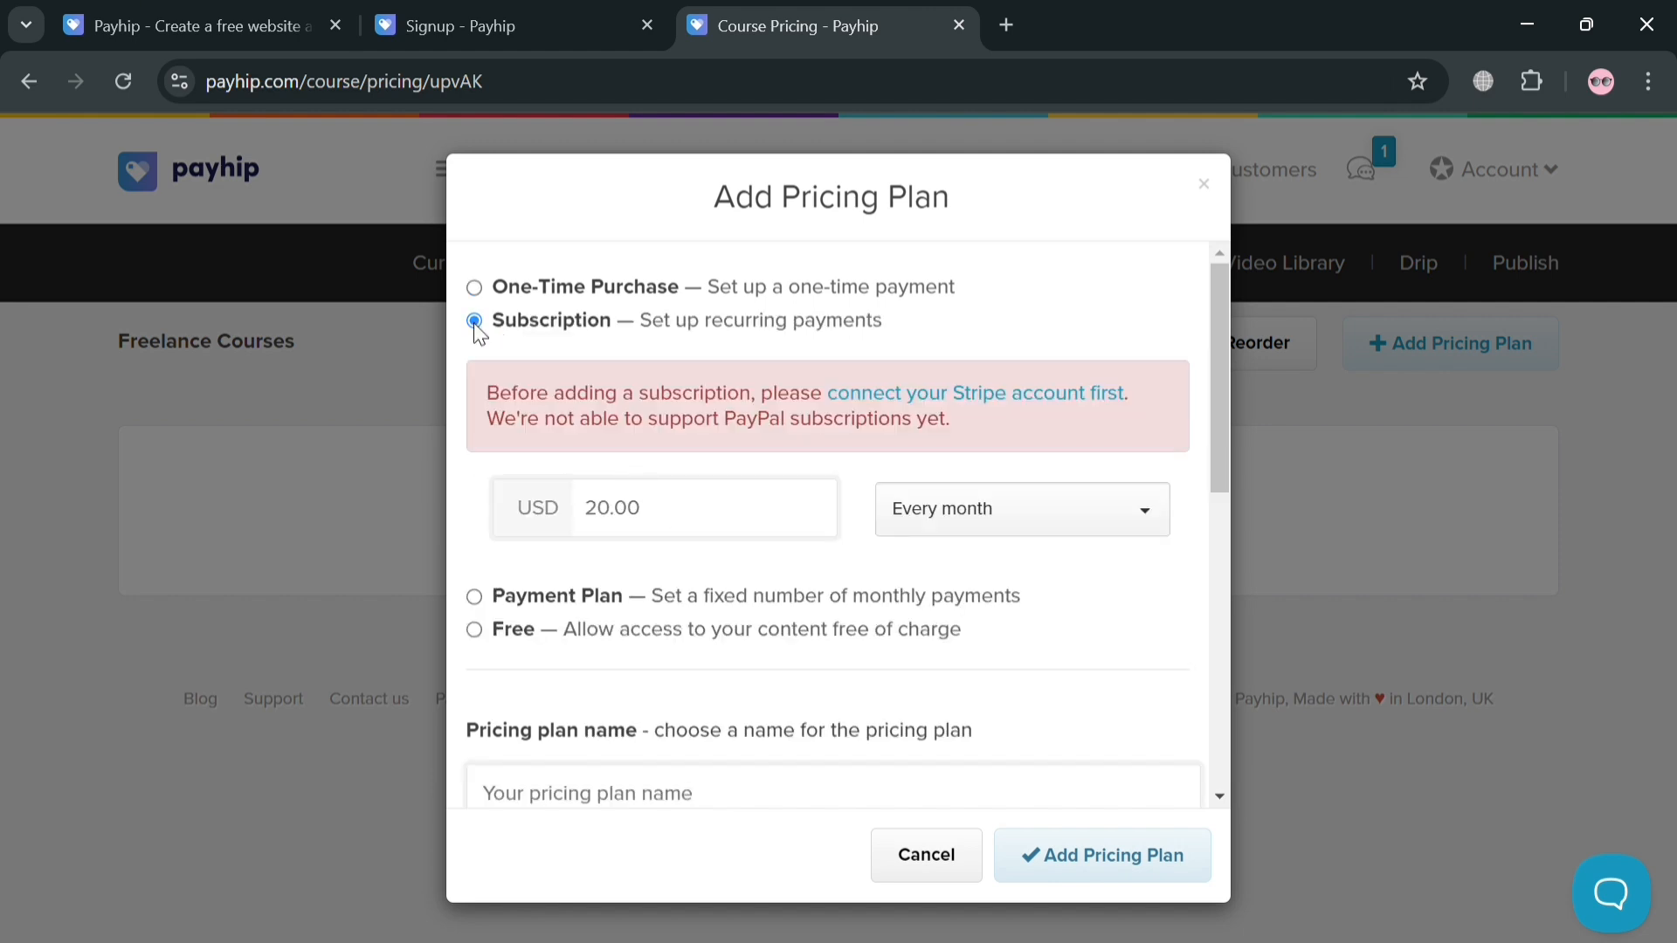
click(493, 603)
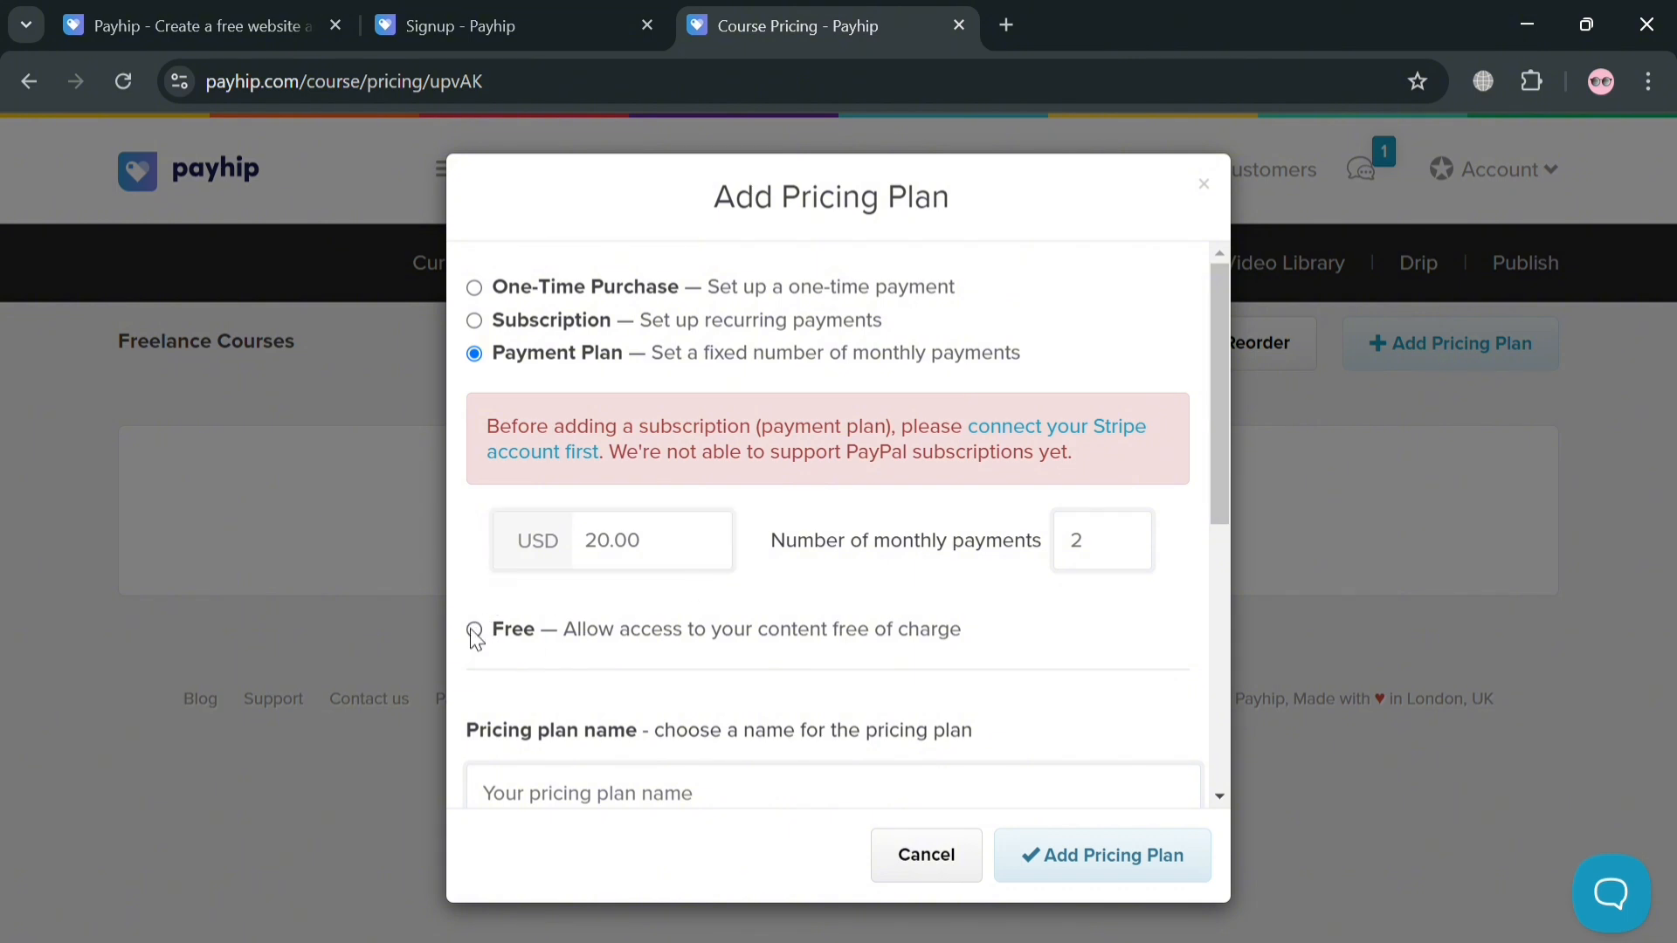
click(475, 631)
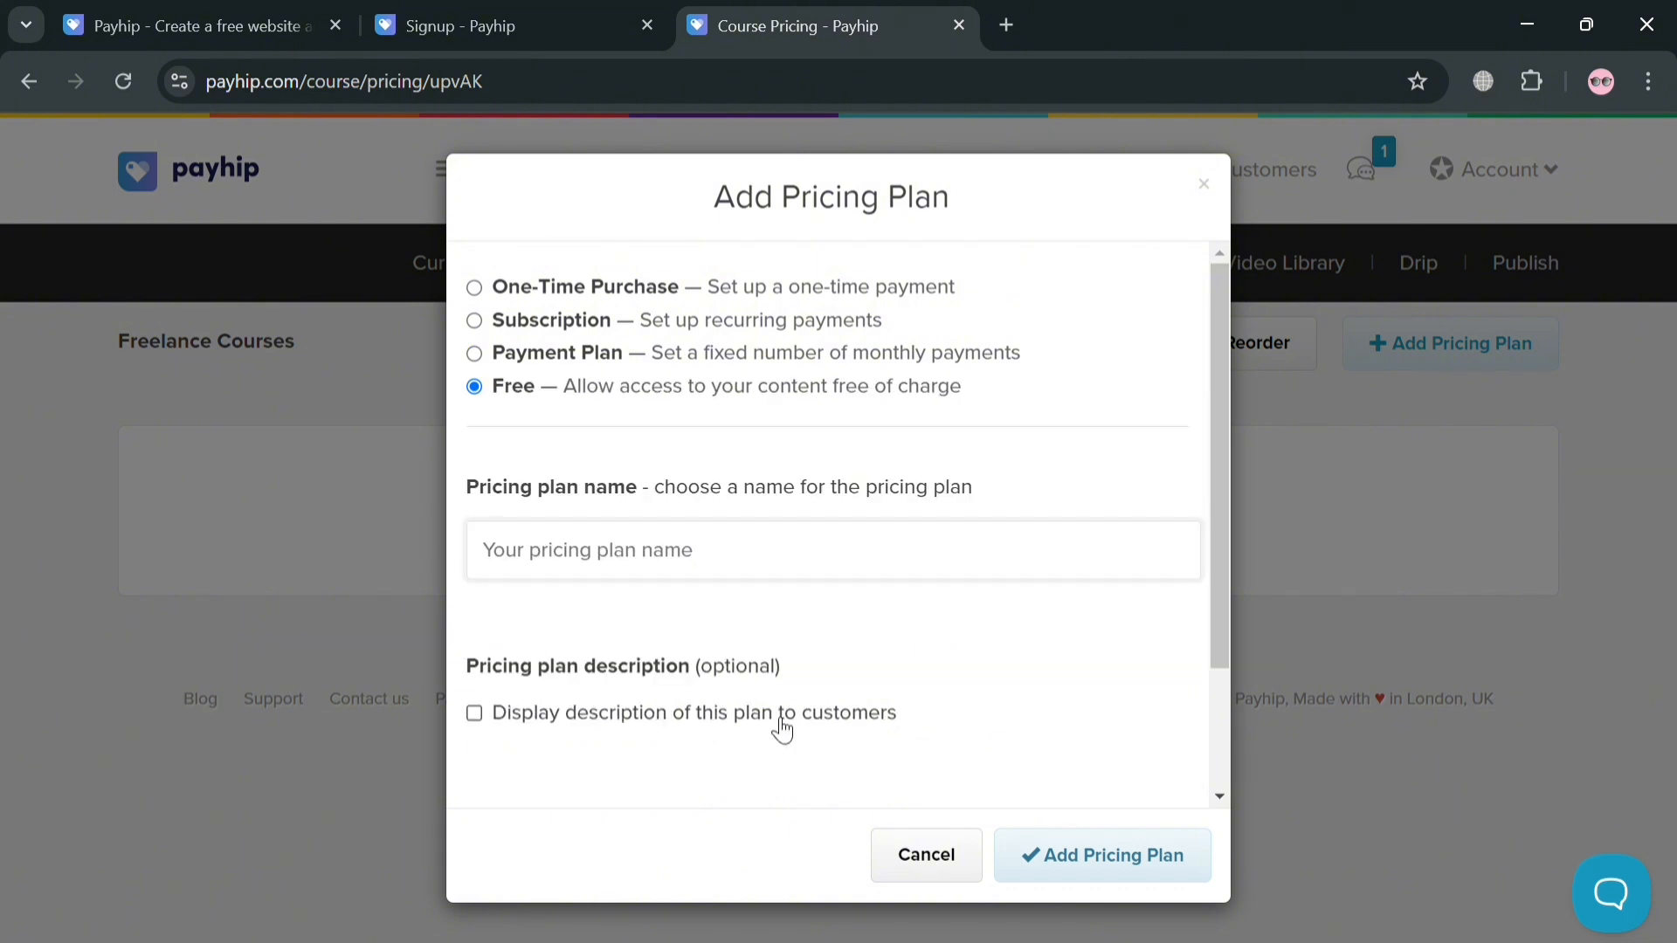
click(917, 873)
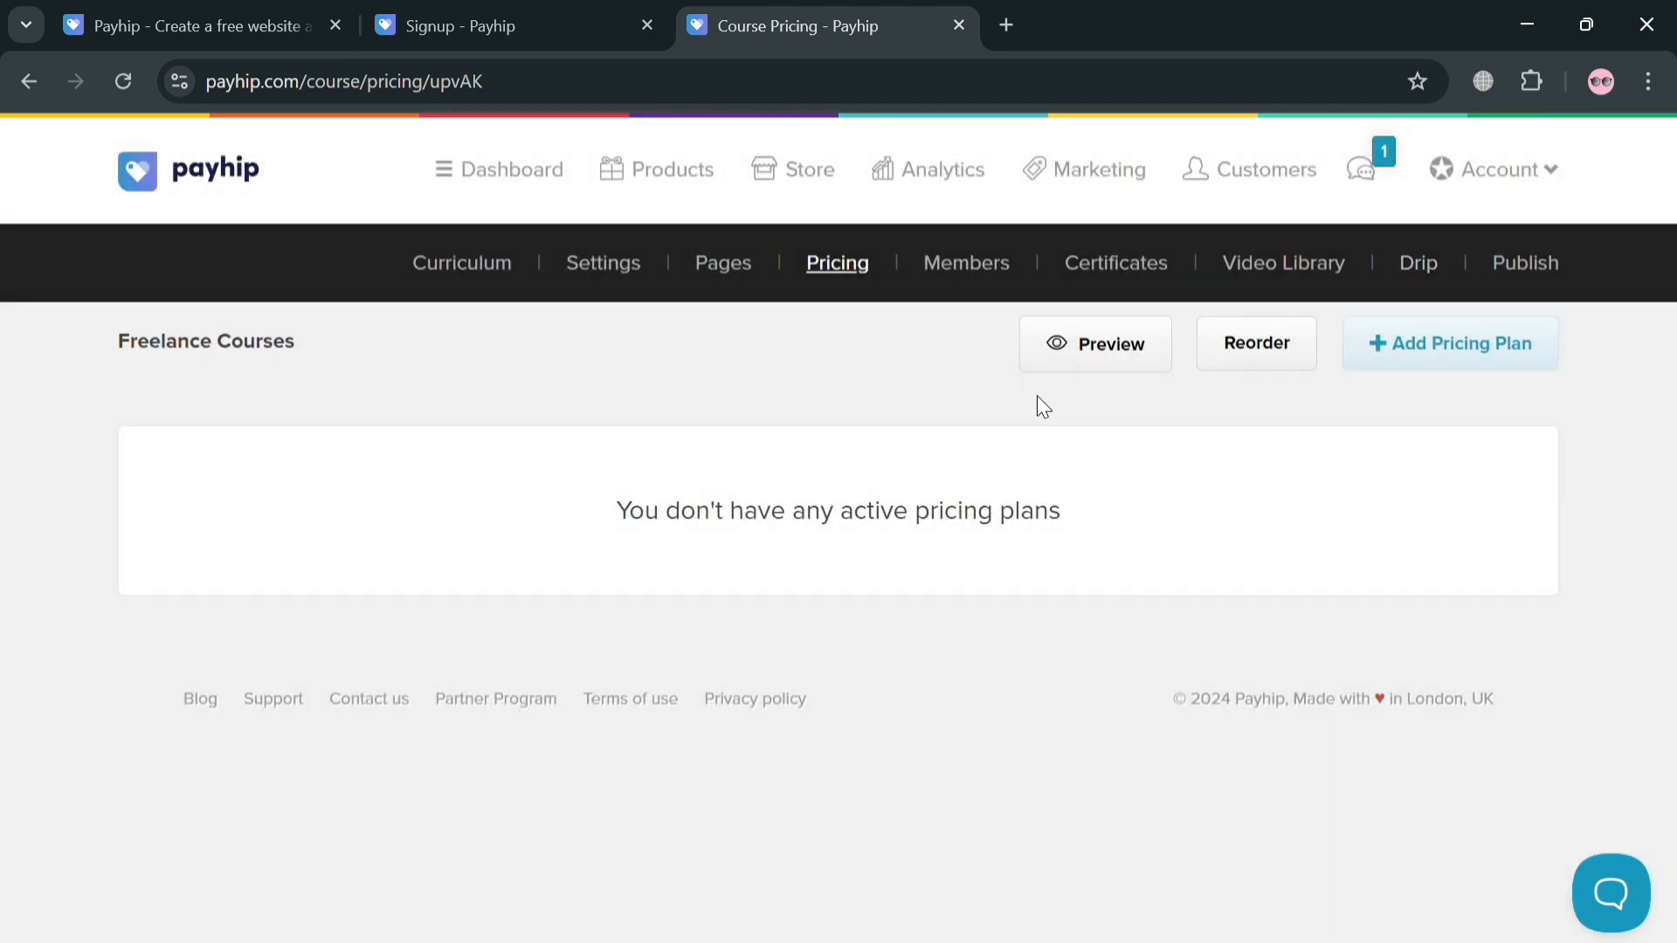
Step: Start a new course certificate, browse the available themes and preview the Alchemy theme
click(1118, 278)
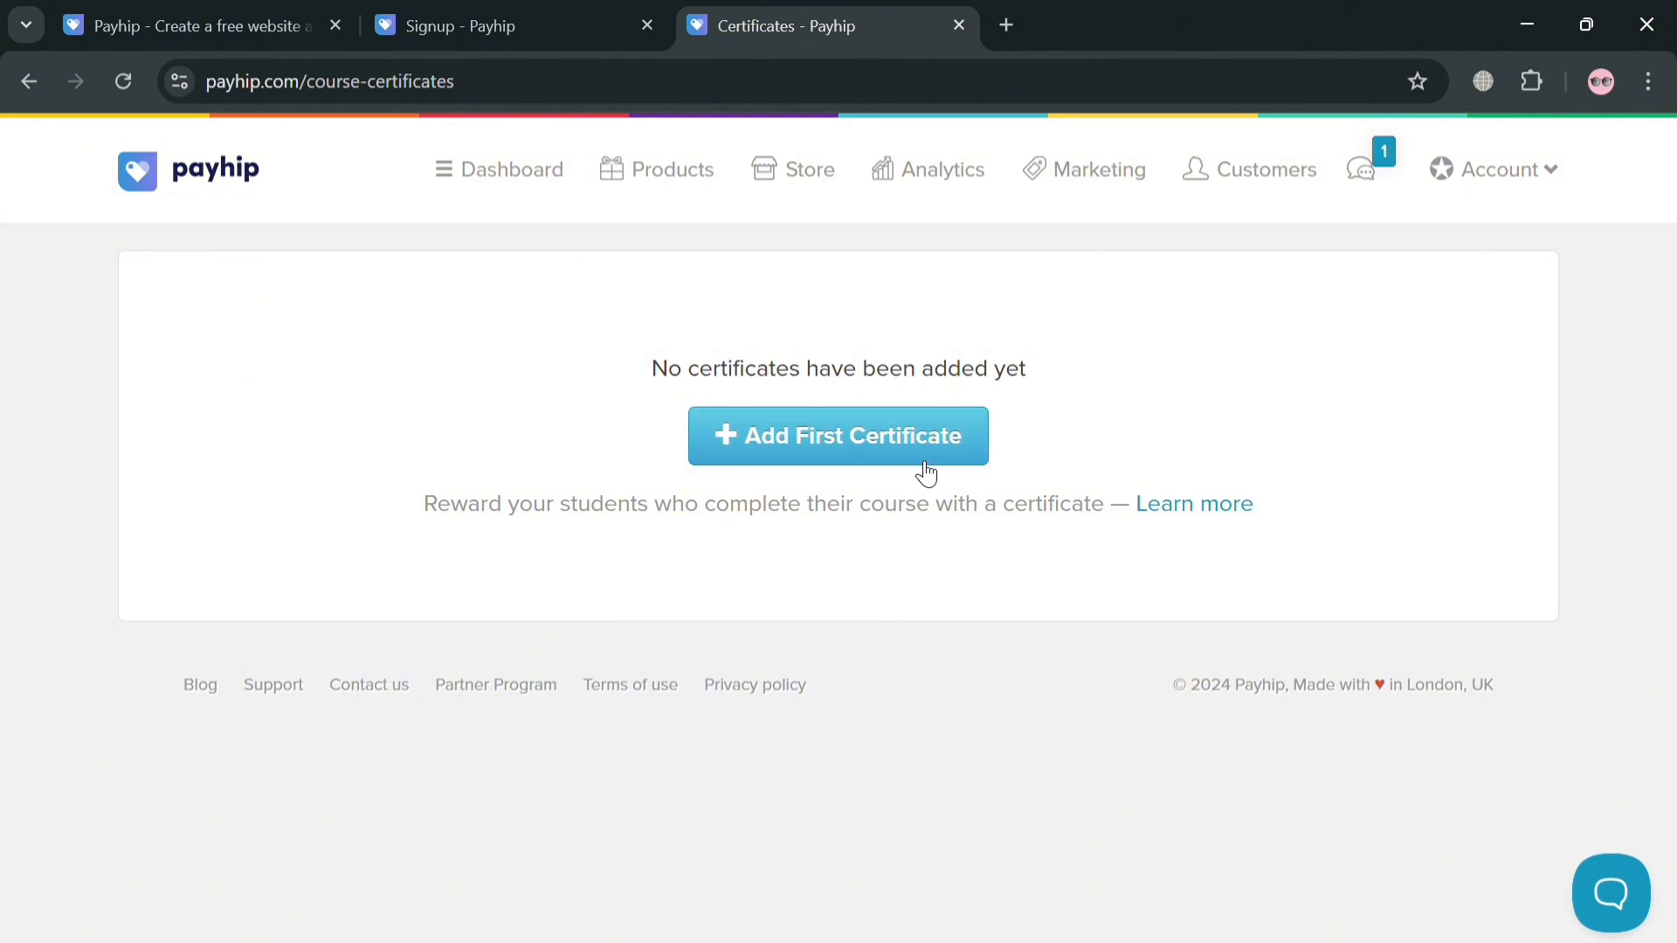
click(919, 456)
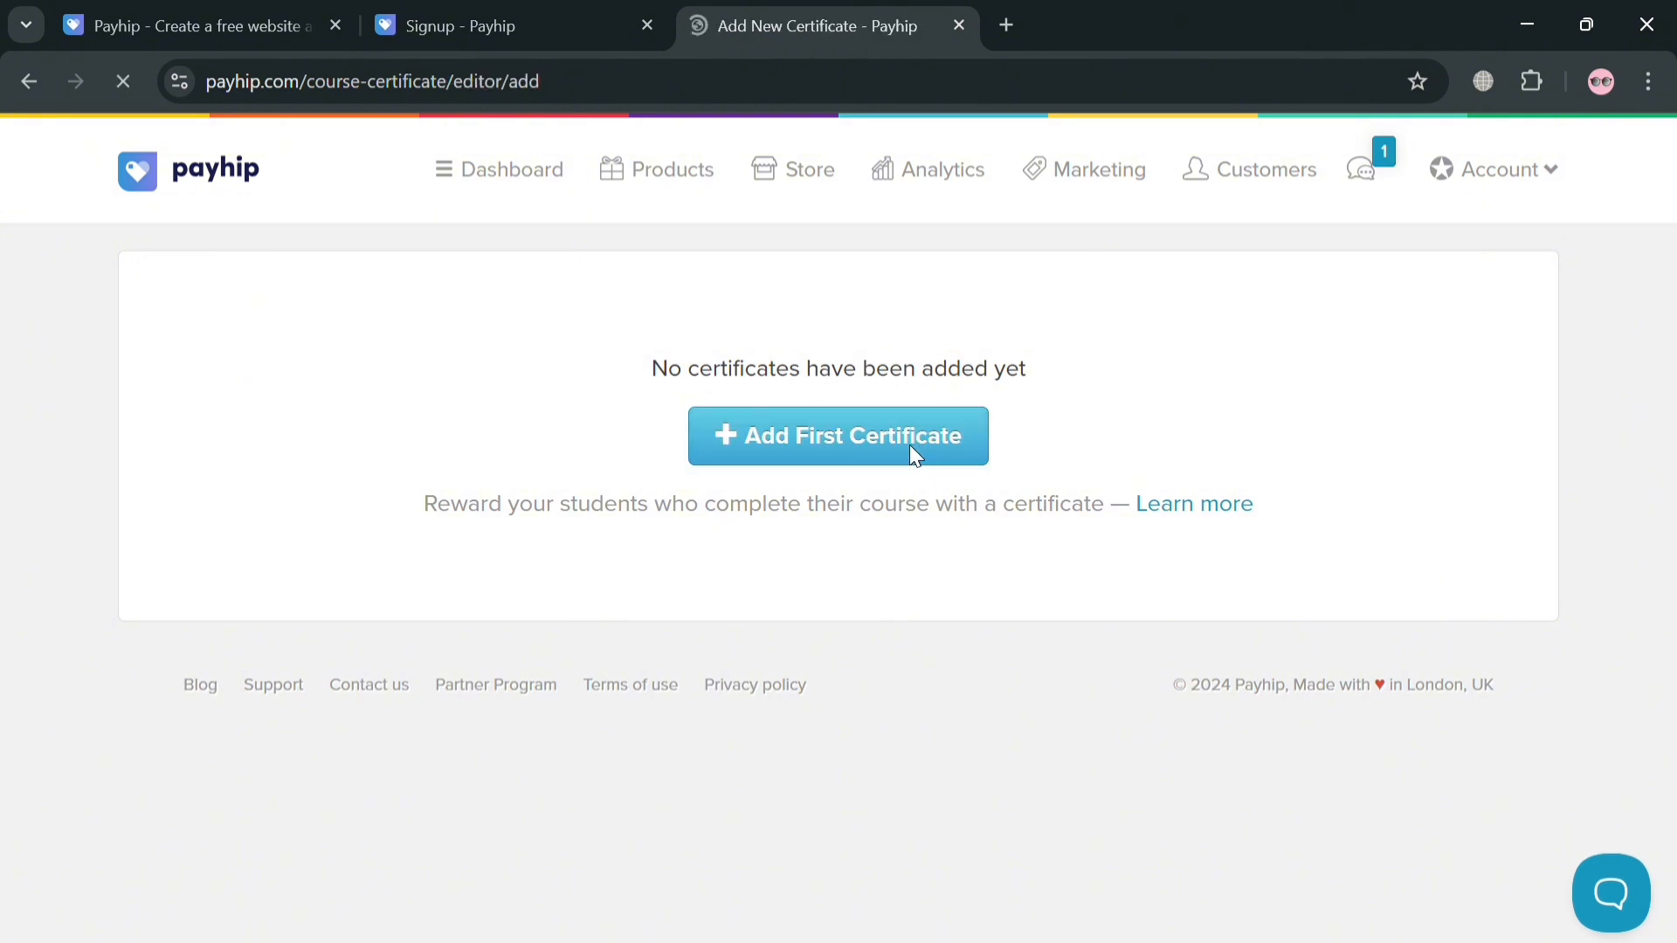
scroll(297, 657, down, 4)
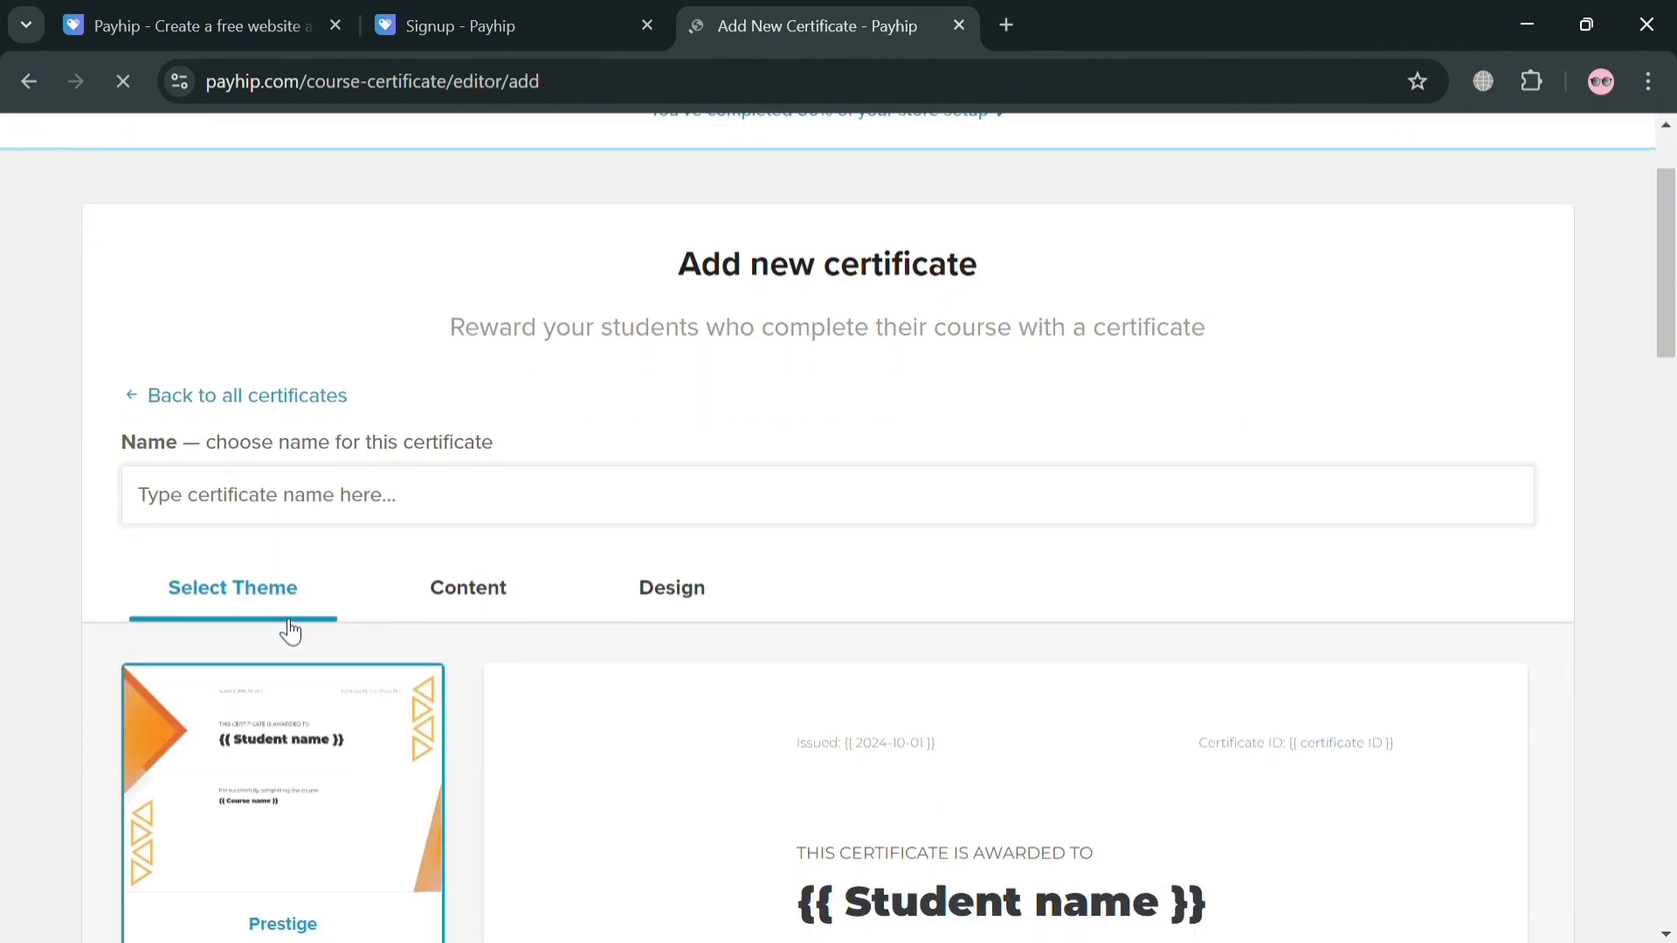
scroll(298, 609, up, 2)
scroll(522, 599, down, 3)
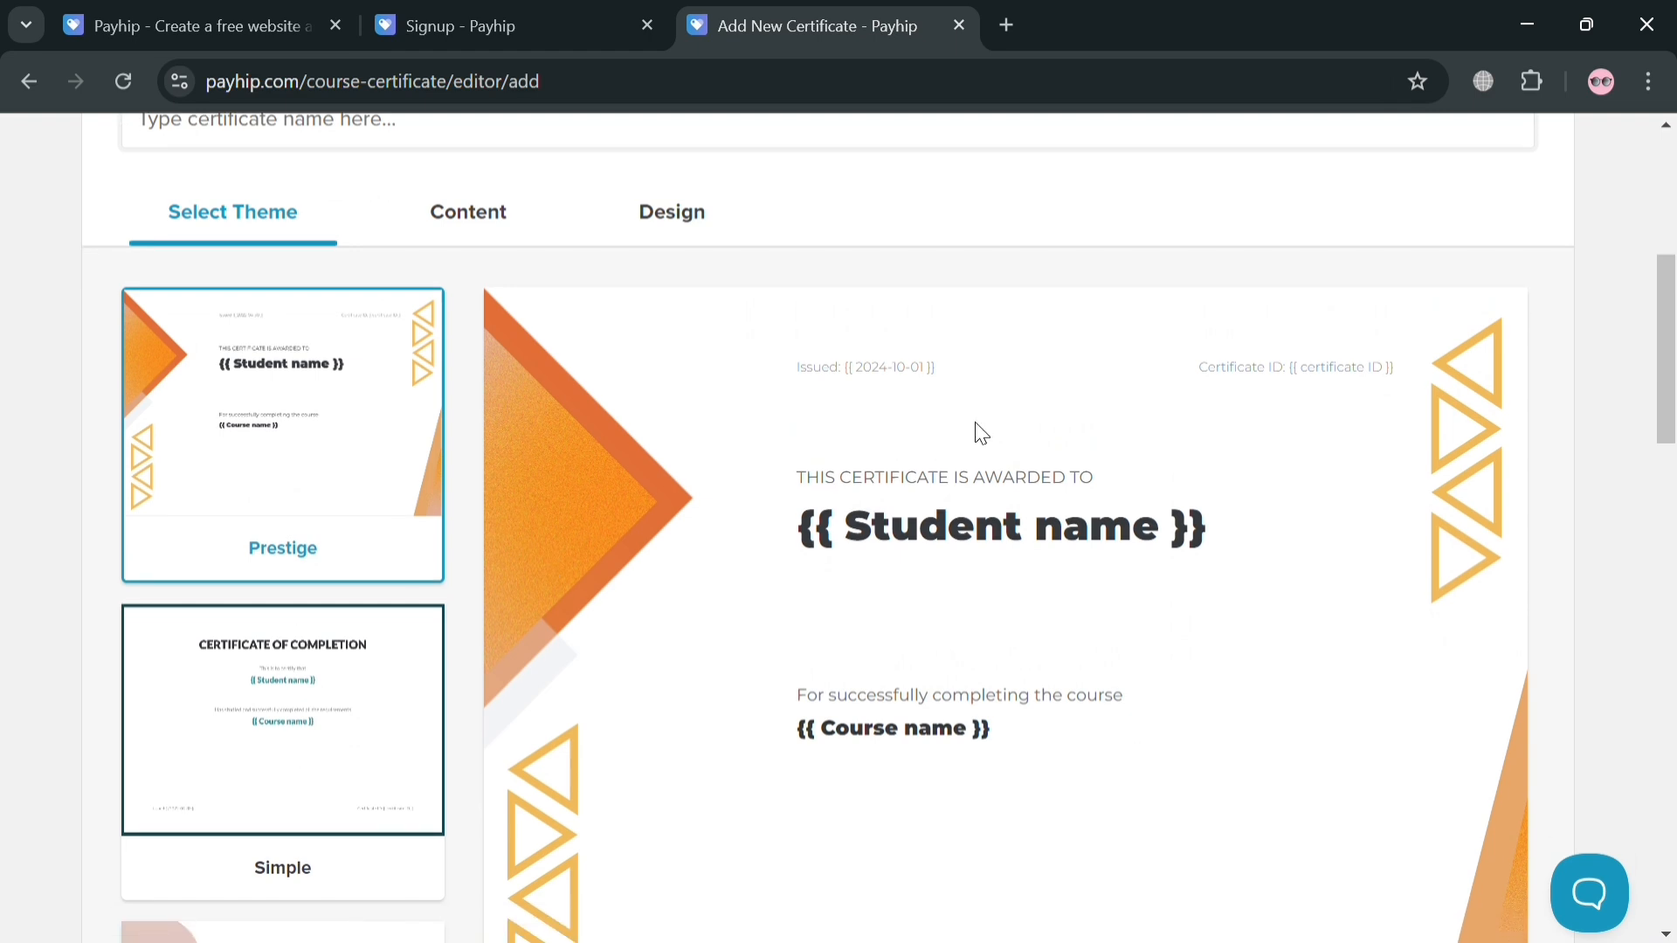
scroll(372, 489, down, 7)
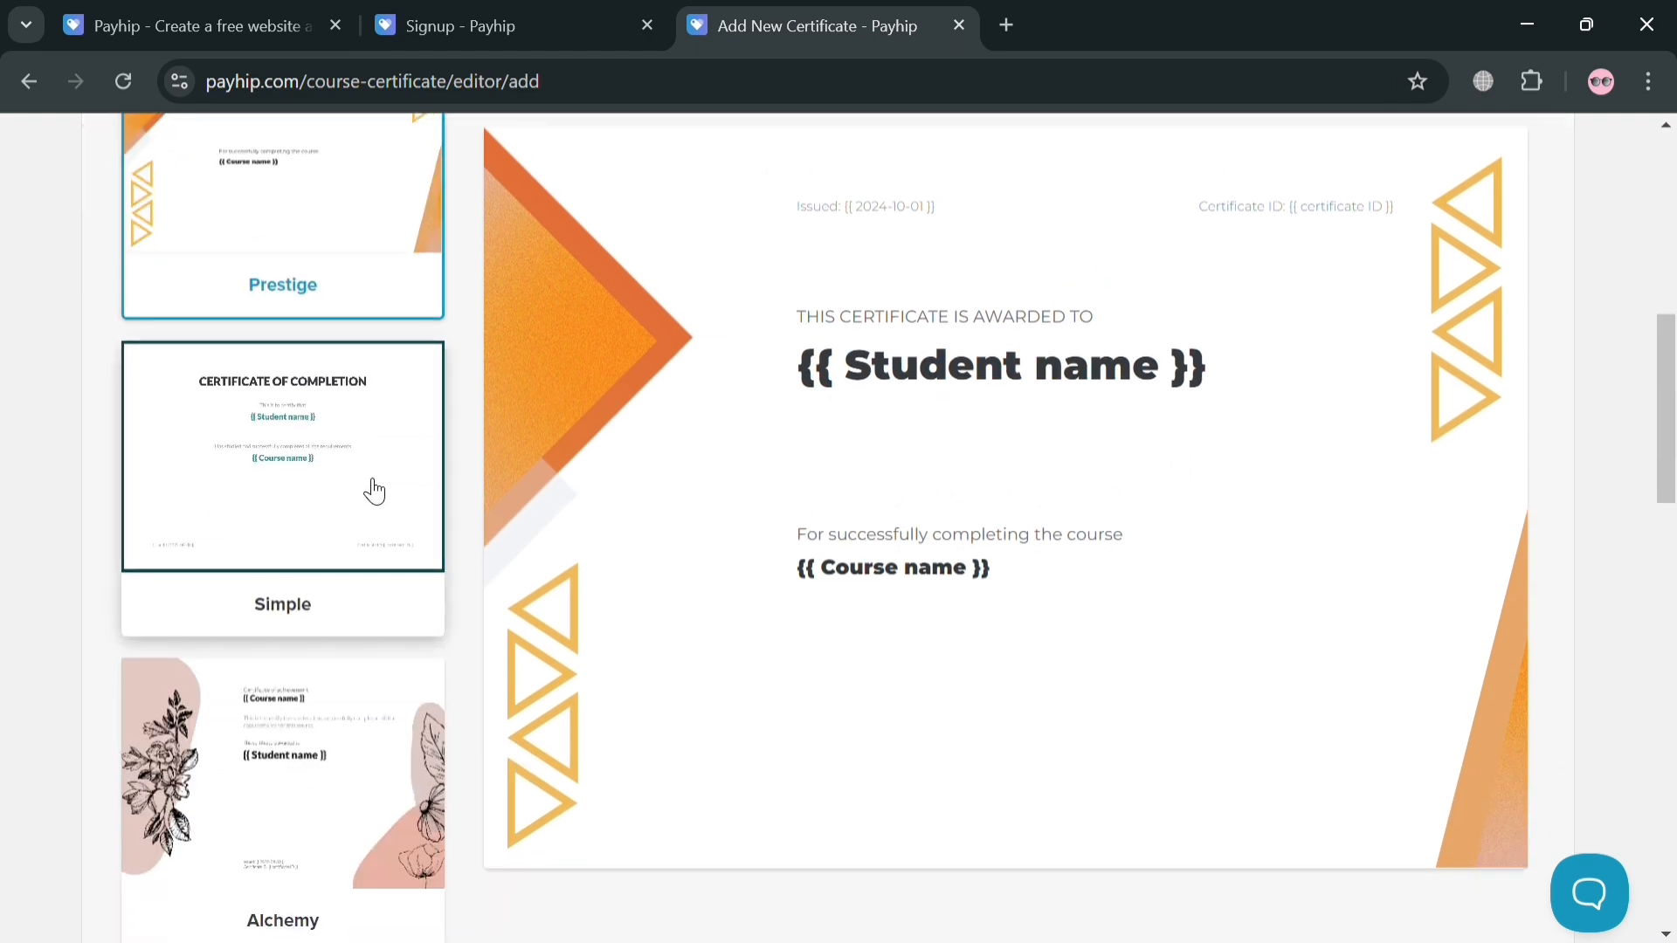
click(367, 525)
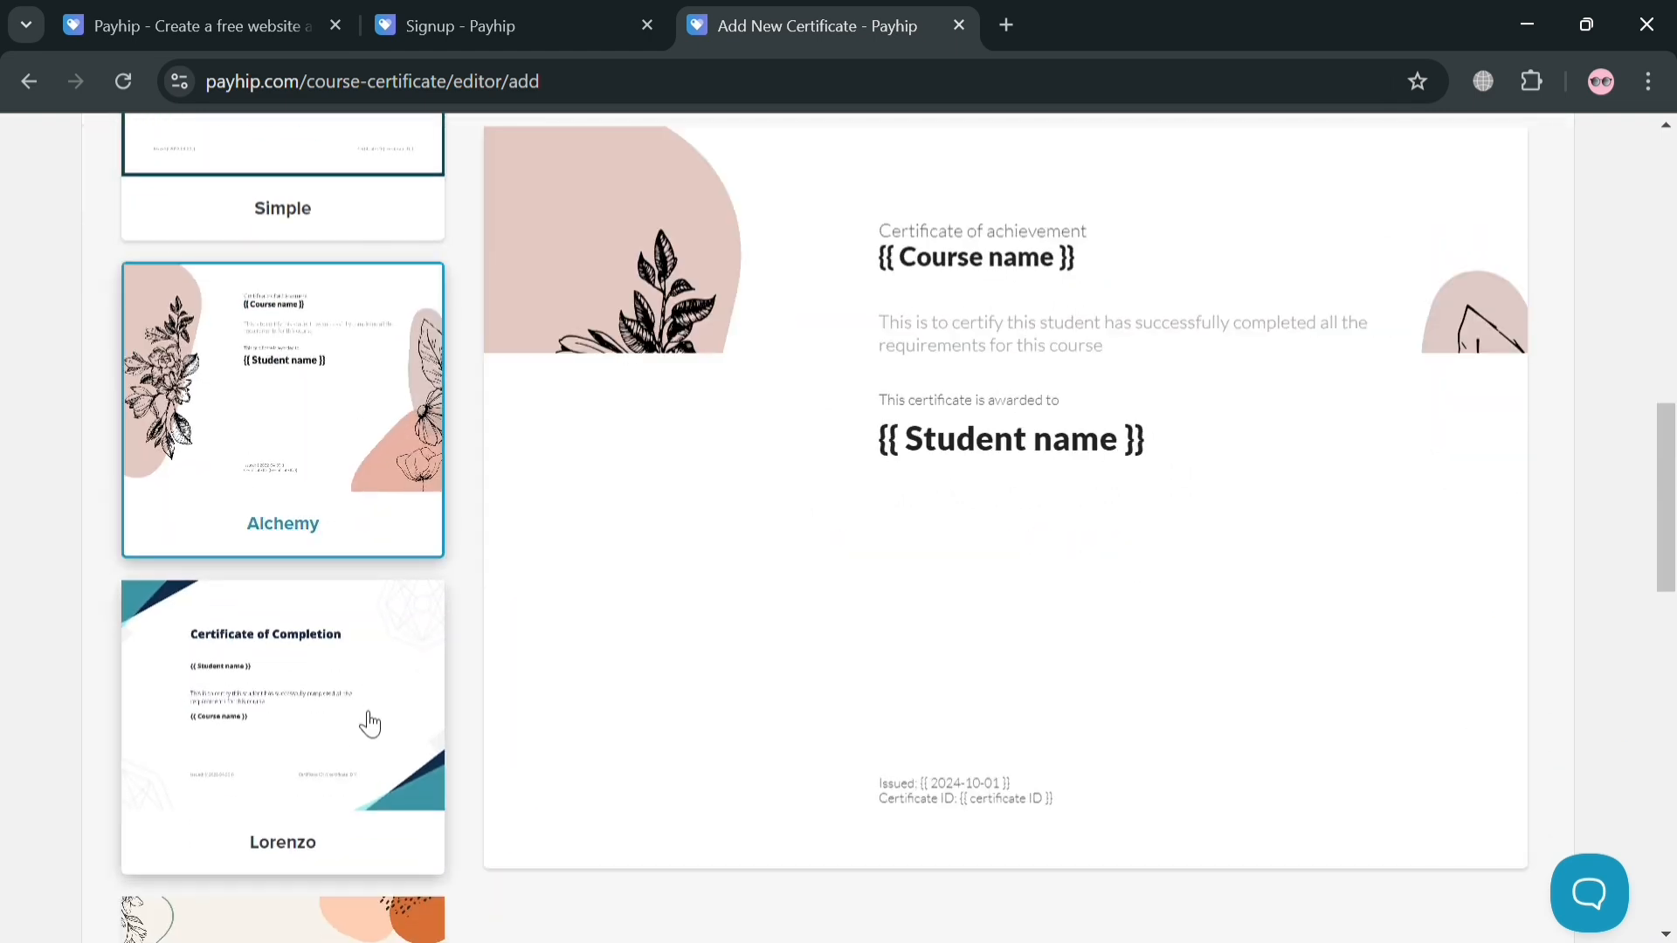
scroll(376, 707, down, 5)
scroll(917, 612, down, 5)
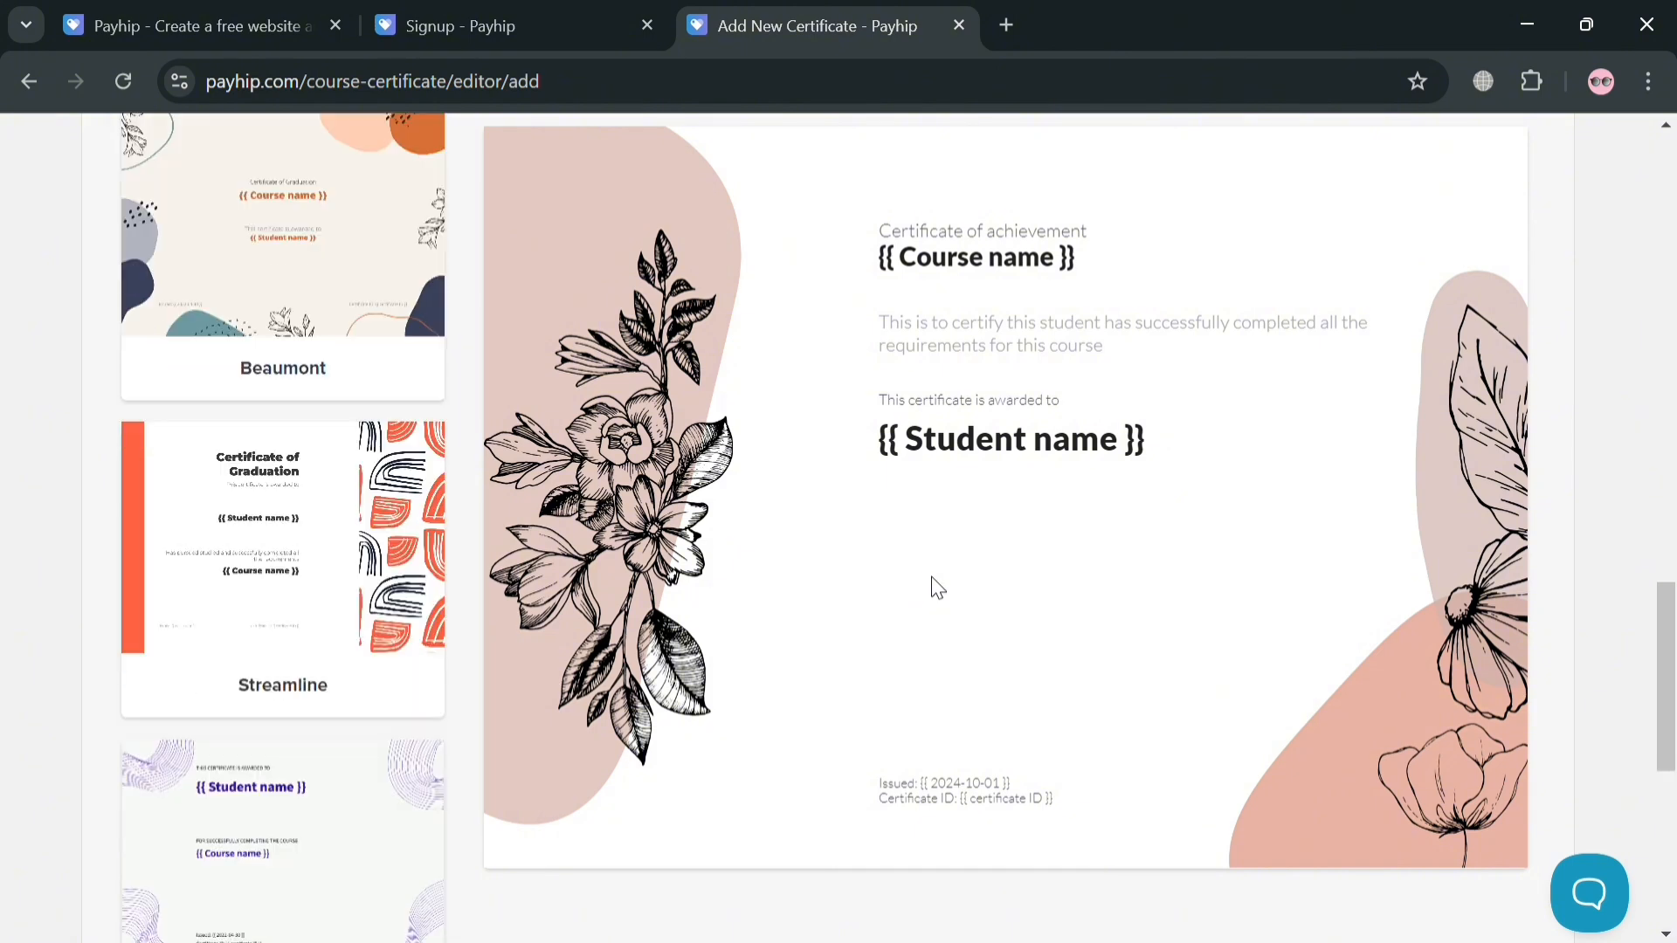
scroll(213, 699, up, 7)
scroll(160, 680, up, 8)
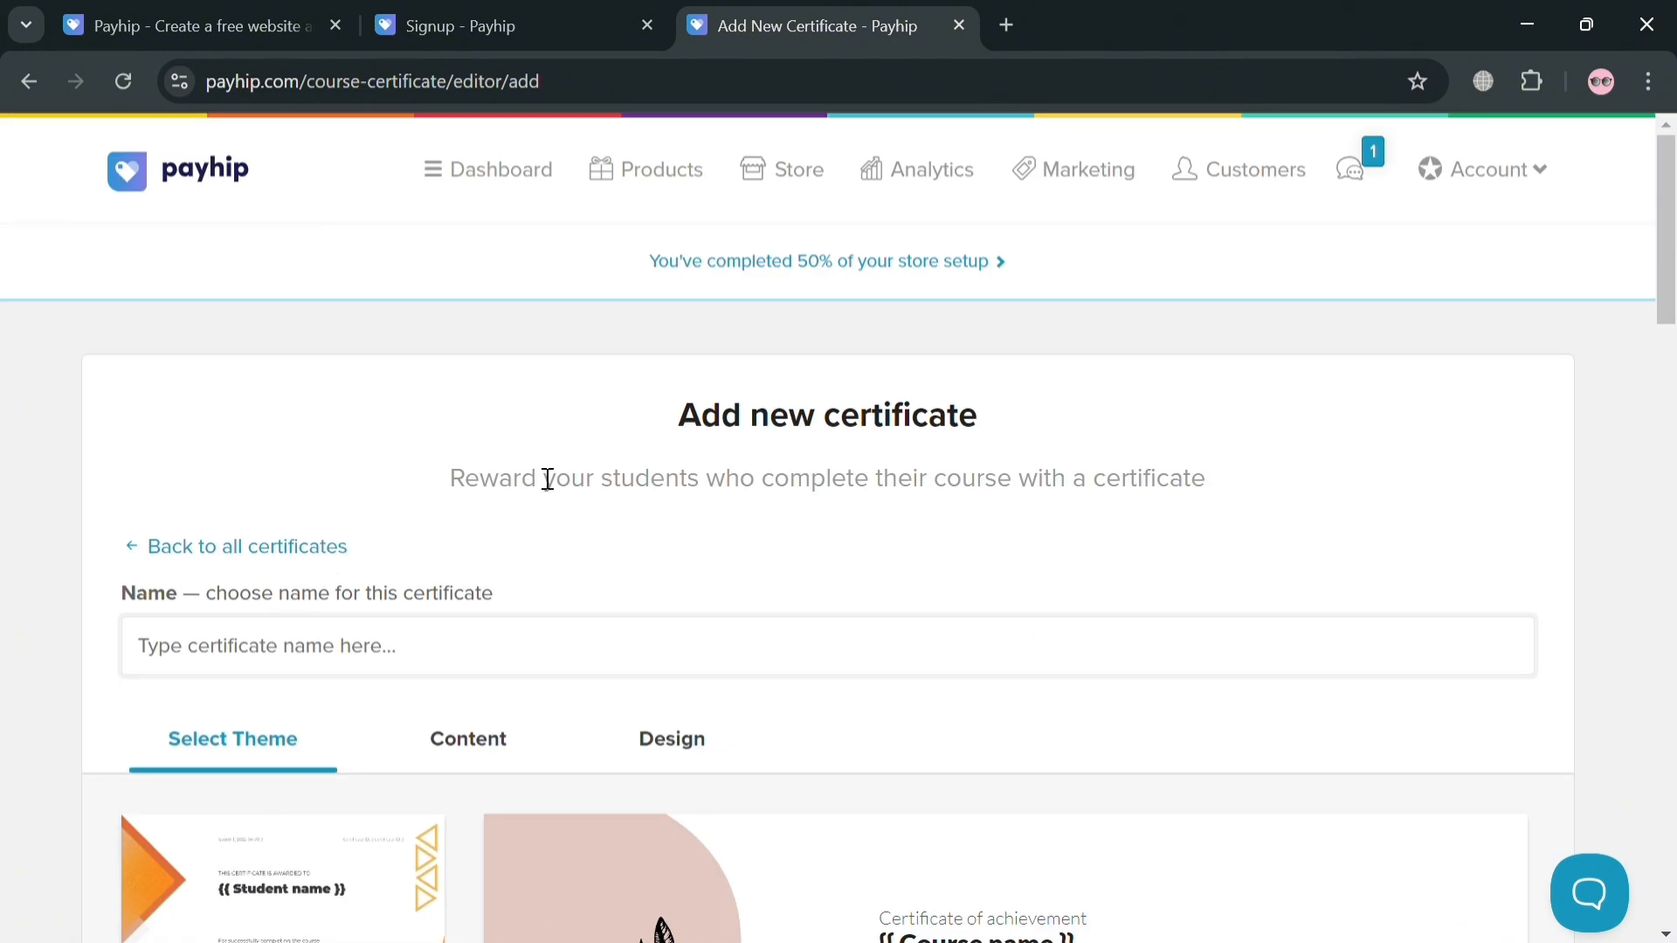
Step: Examine the certificate's content fields, from the title and text lines to the notes, issued date and certificate ID labels
click(461, 767)
scroll(522, 546, down, 5)
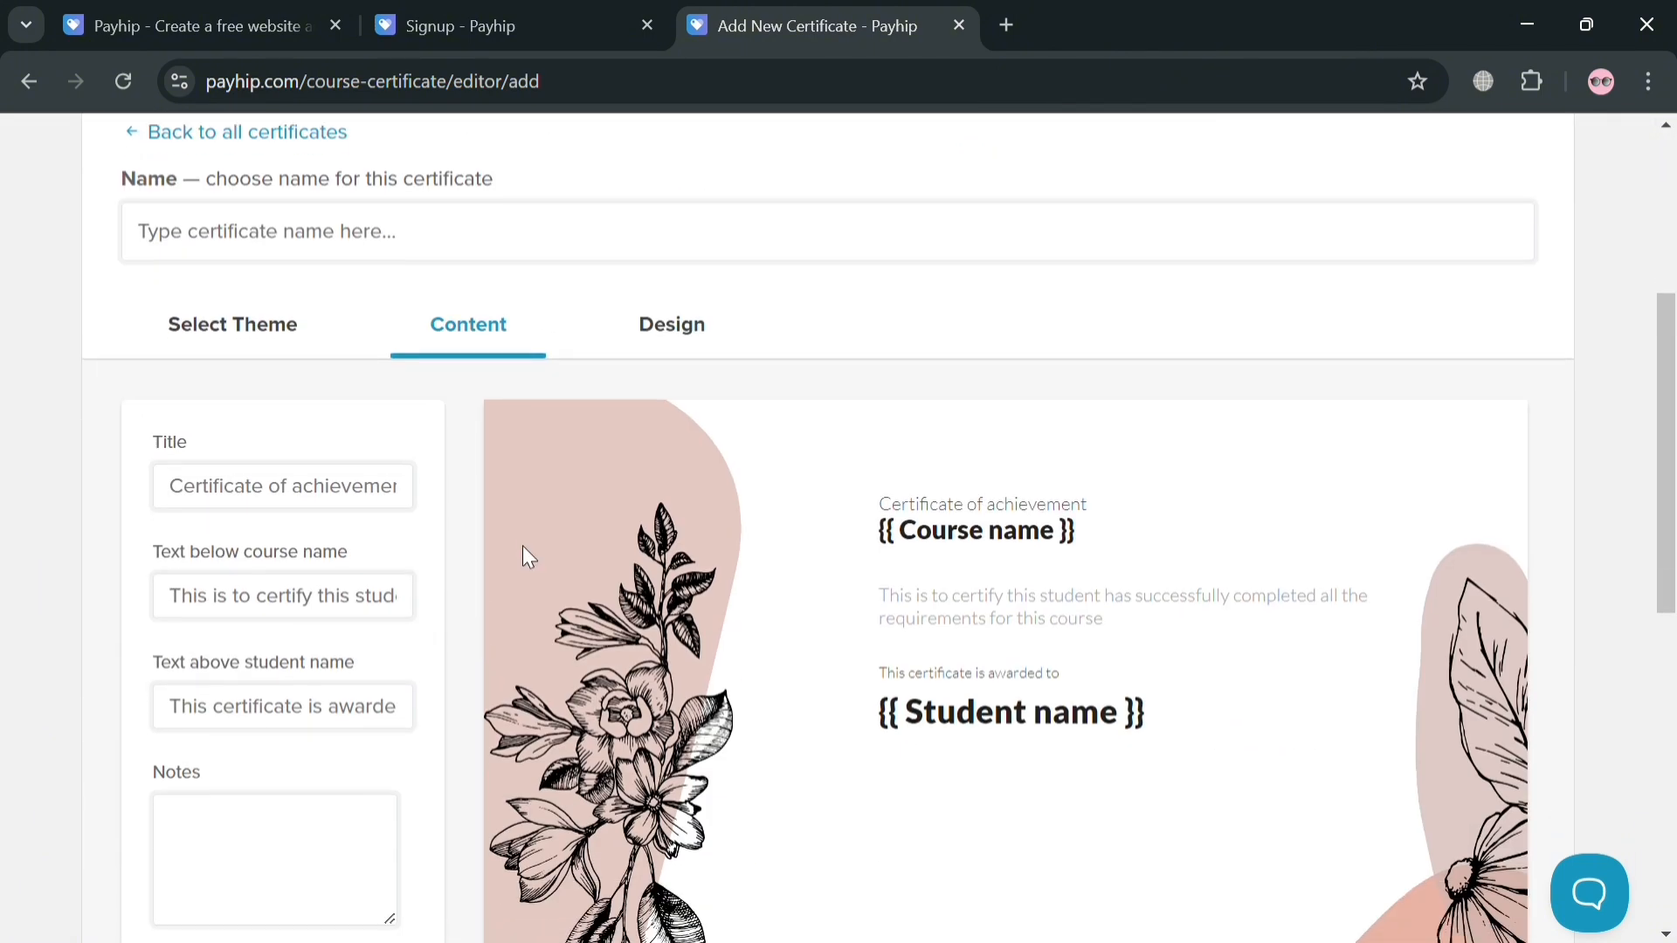
scroll(759, 354, up, 1)
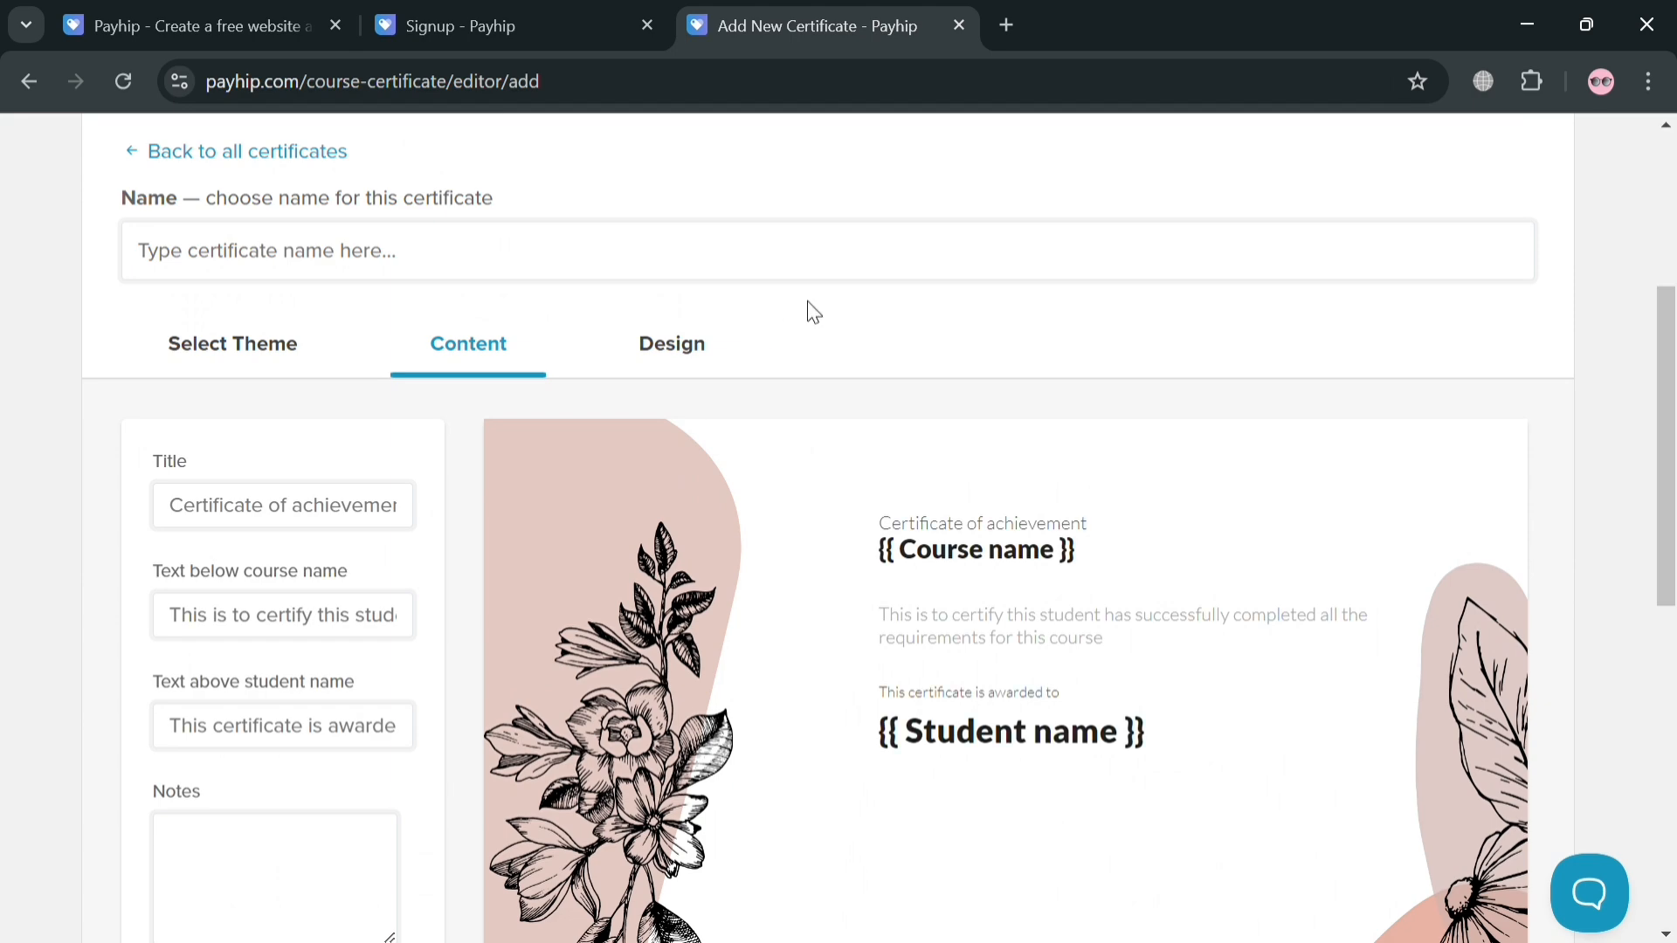
scroll(1015, 607, down, 3)
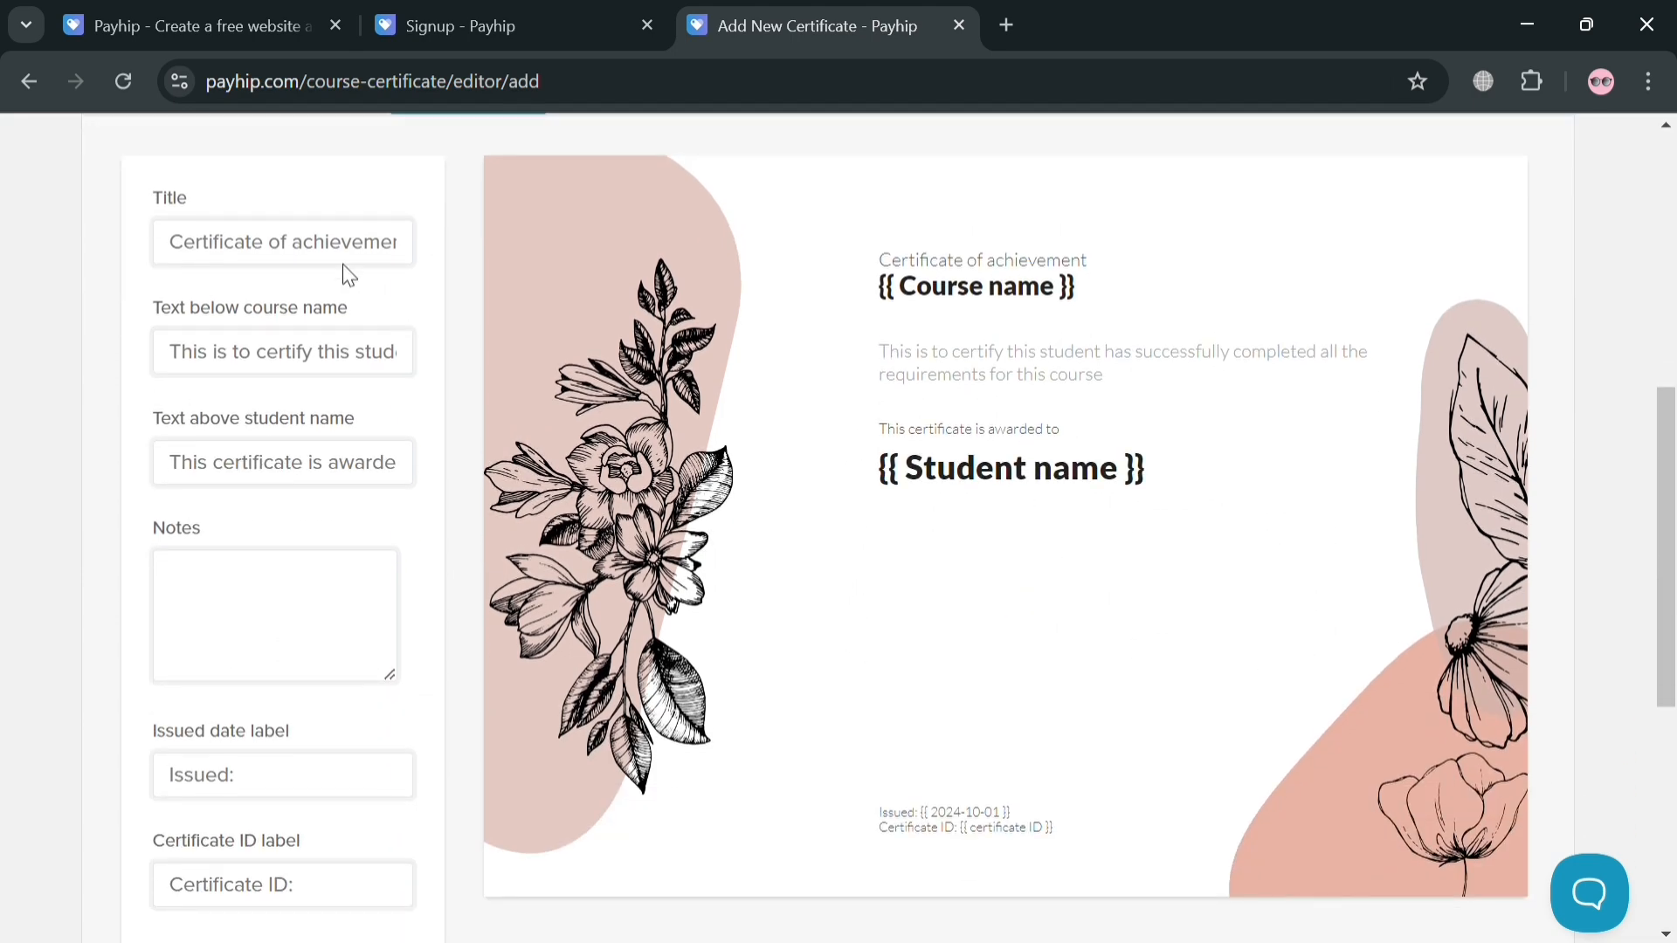
scroll(328, 612, down, 2)
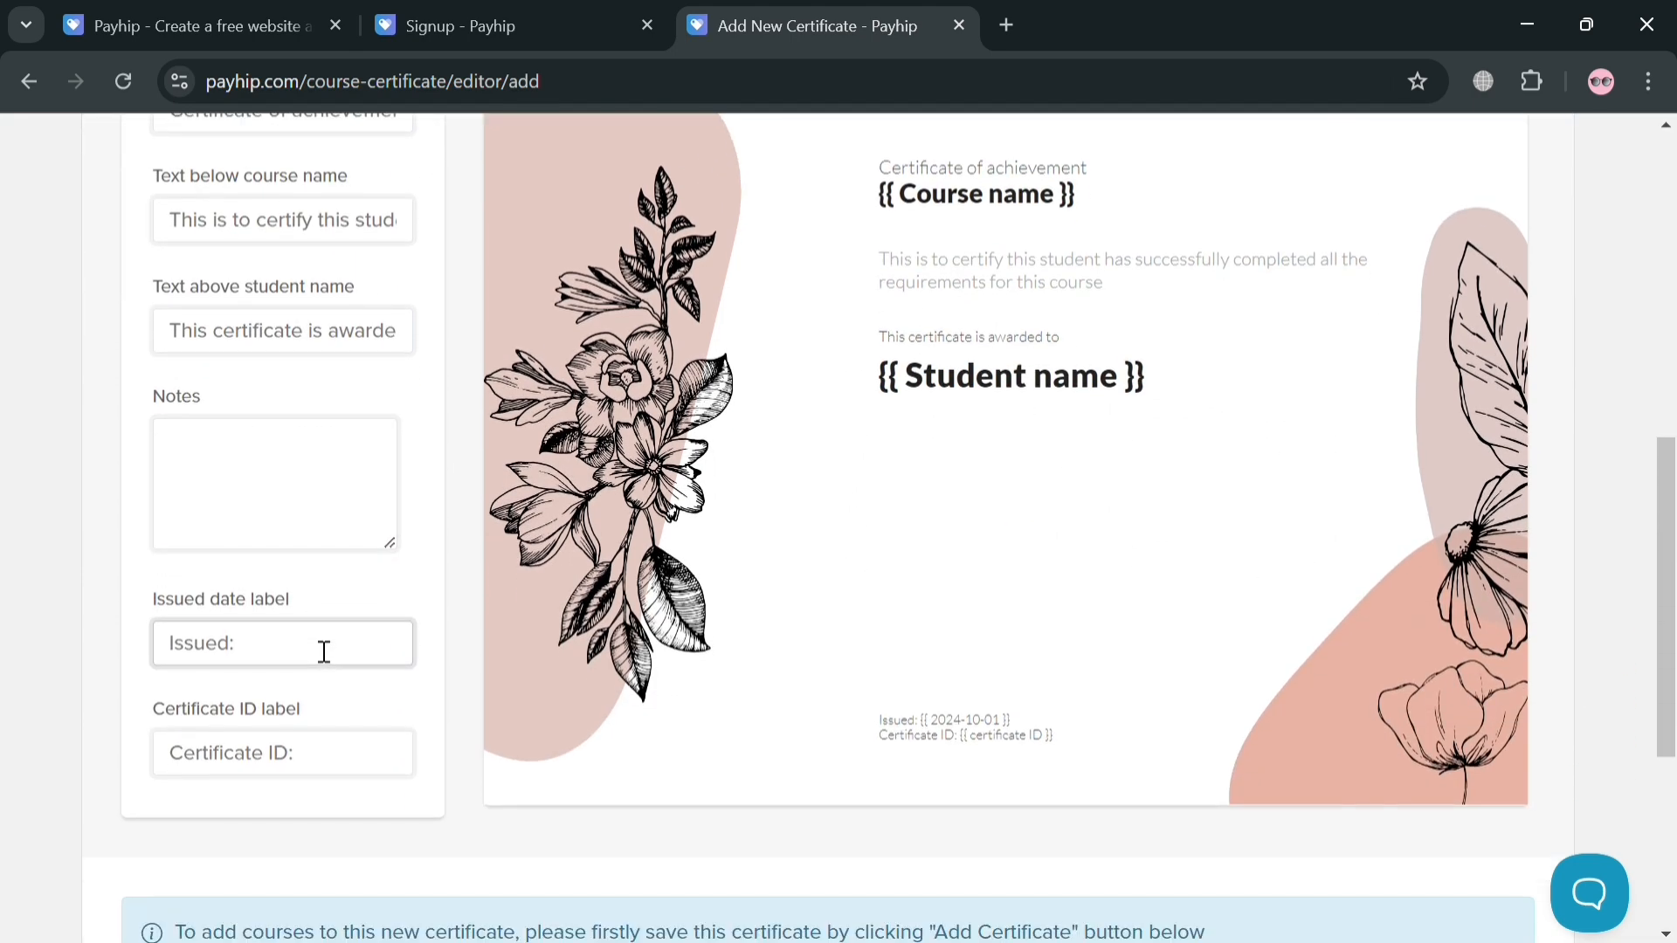
scroll(307, 644, down, 3)
scroll(457, 521, up, 8)
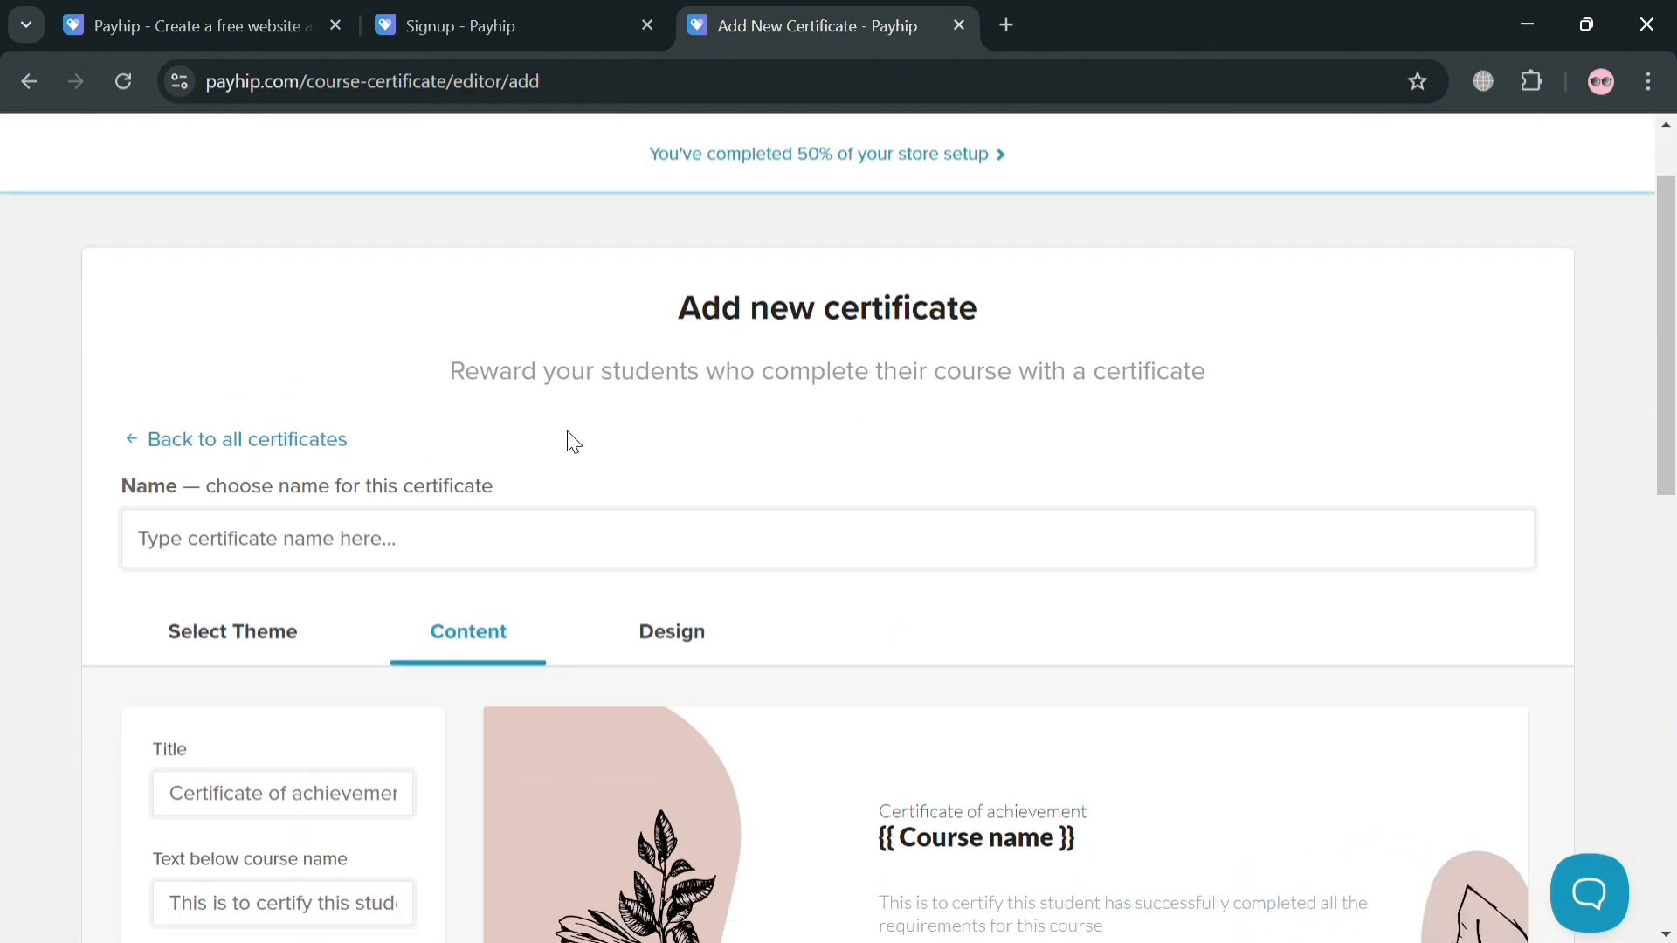
Step: Examine the certificate's design settings for font, text colors and background image
click(652, 611)
scroll(310, 587, down, 5)
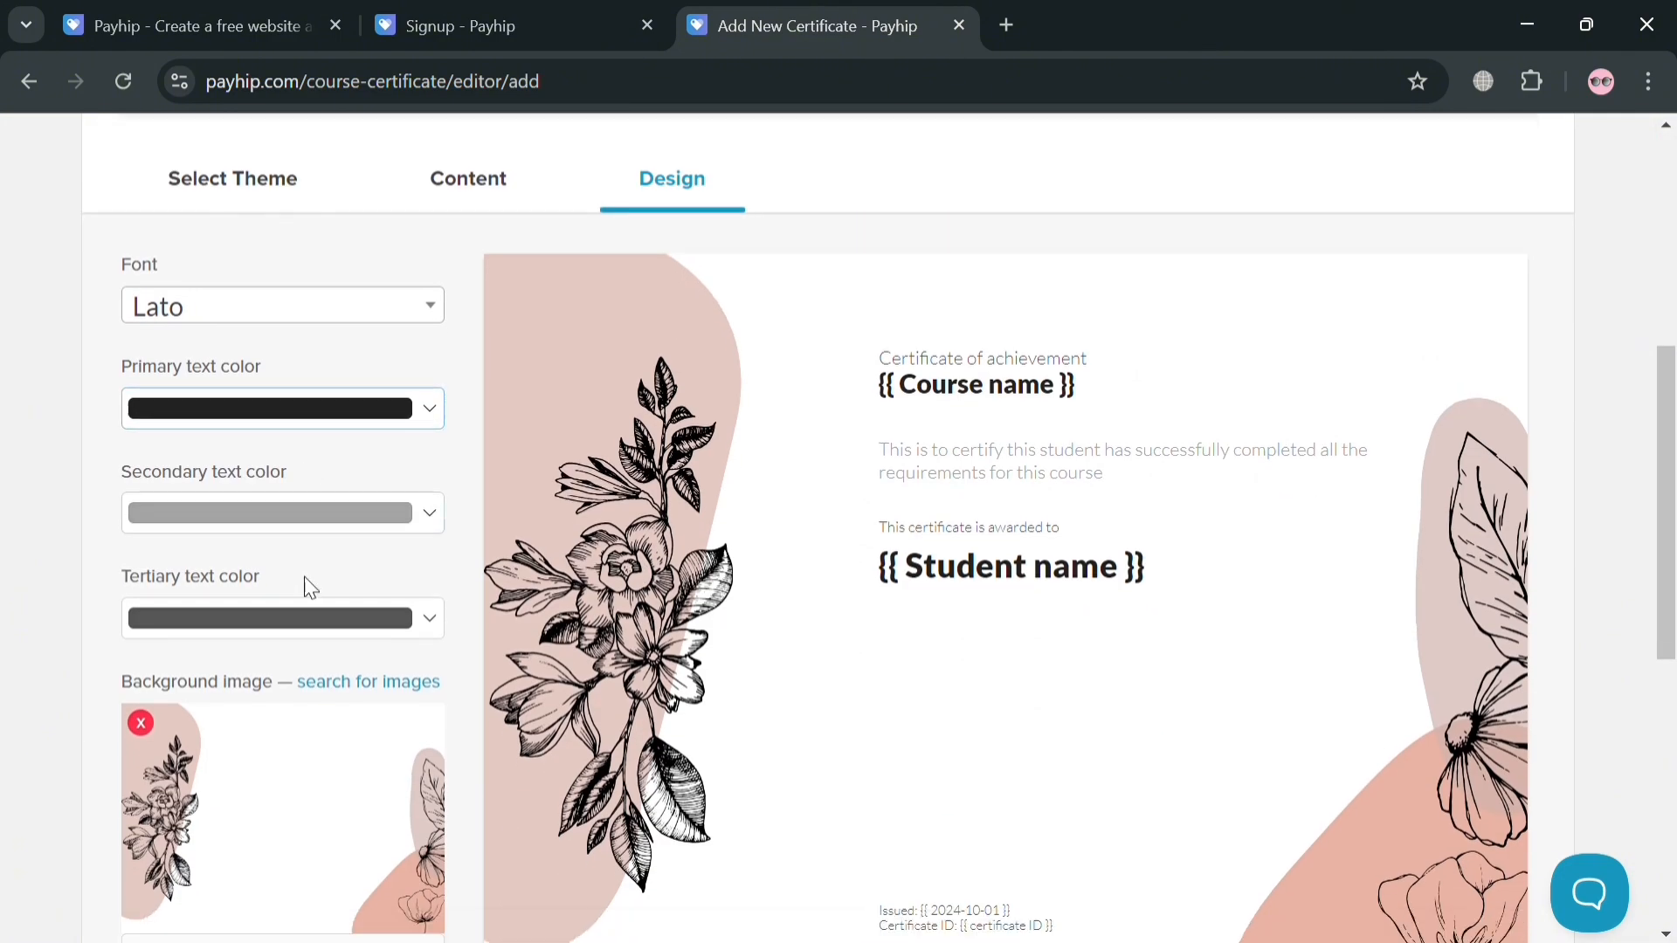
scroll(364, 681, down, 5)
scroll(367, 725, up, 9)
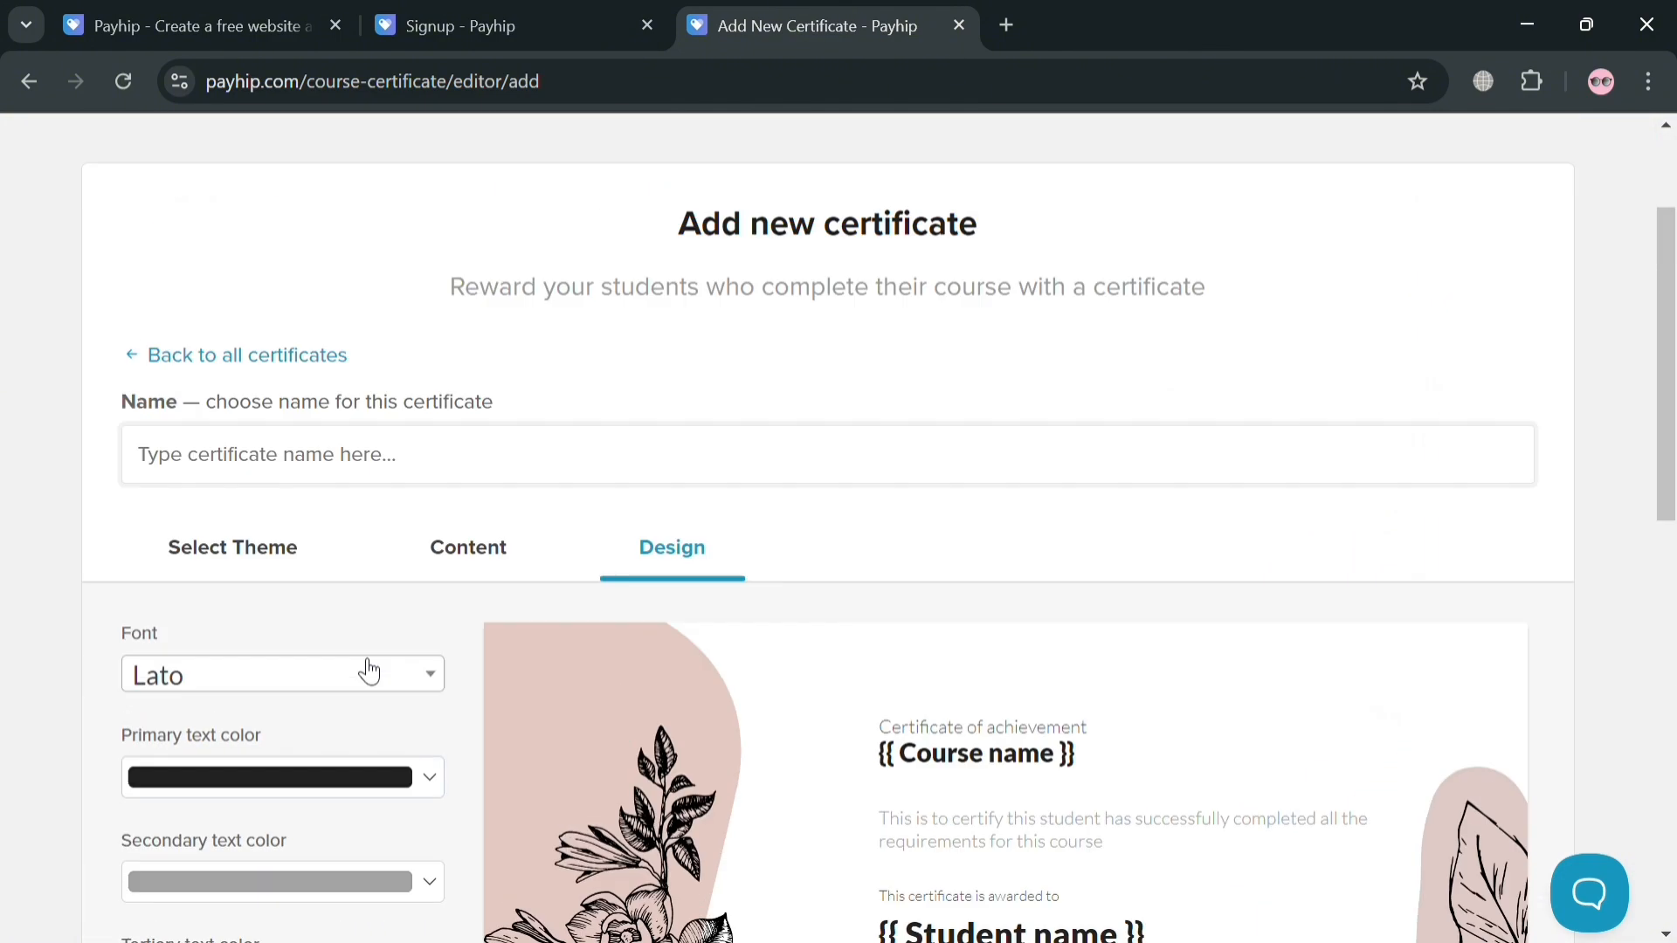
Step: Open the store analytics and examine the daily views, daily sales, visitor sources, conversion rate and visits map
scroll(370, 671, up, 2)
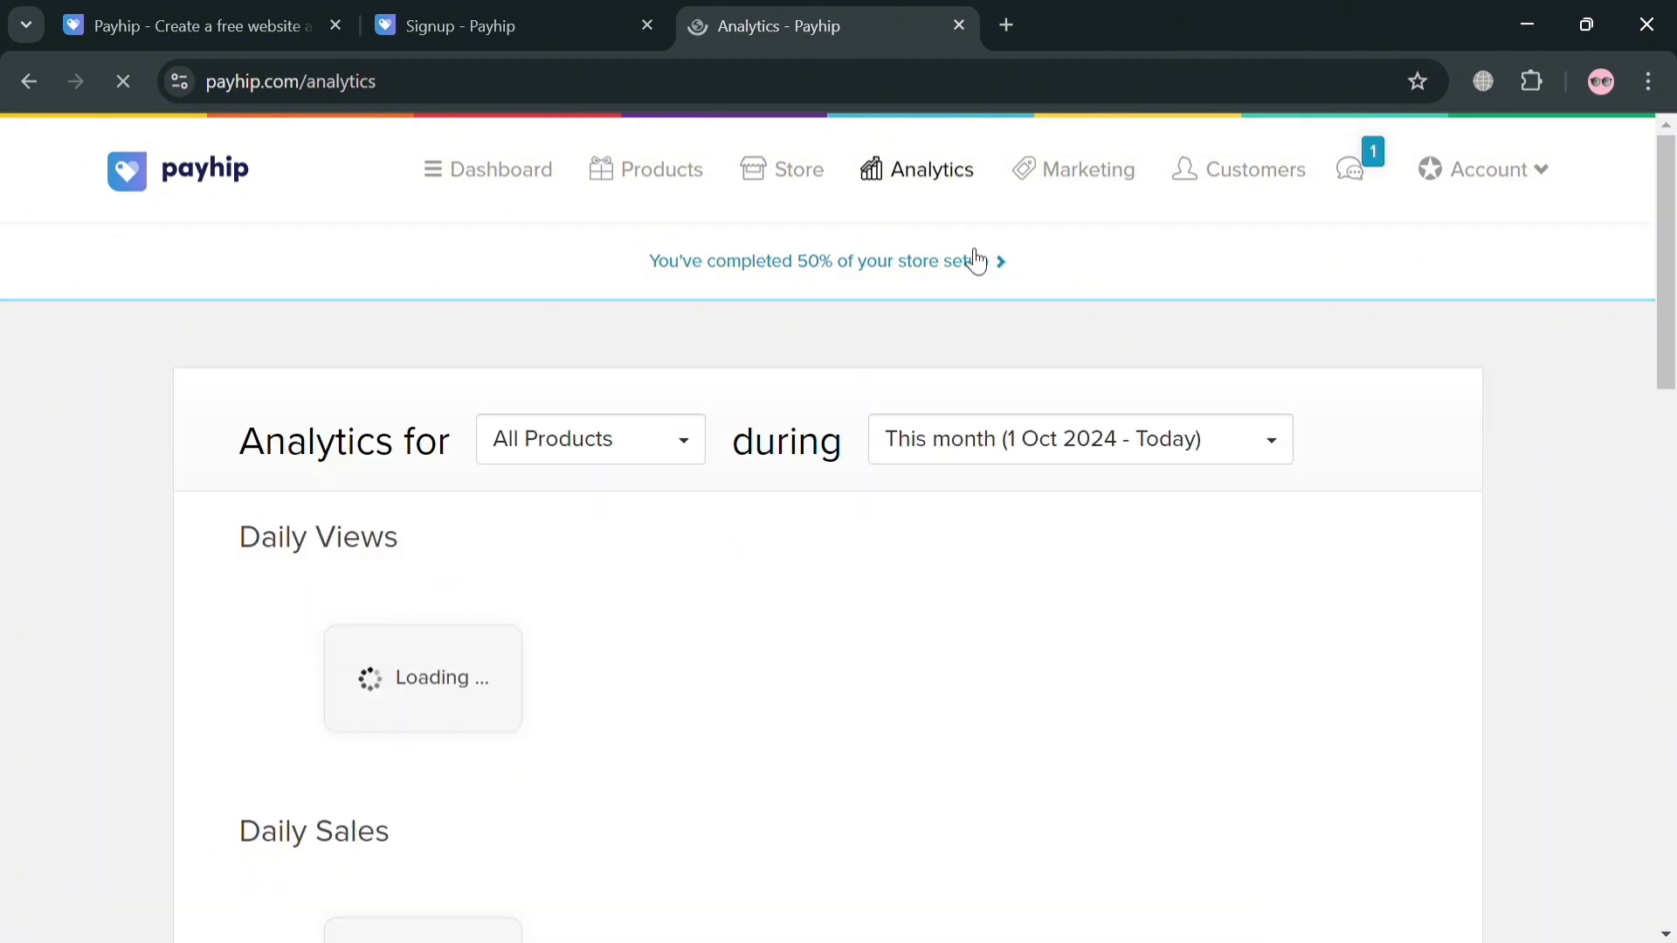
scroll(487, 618, down, 3)
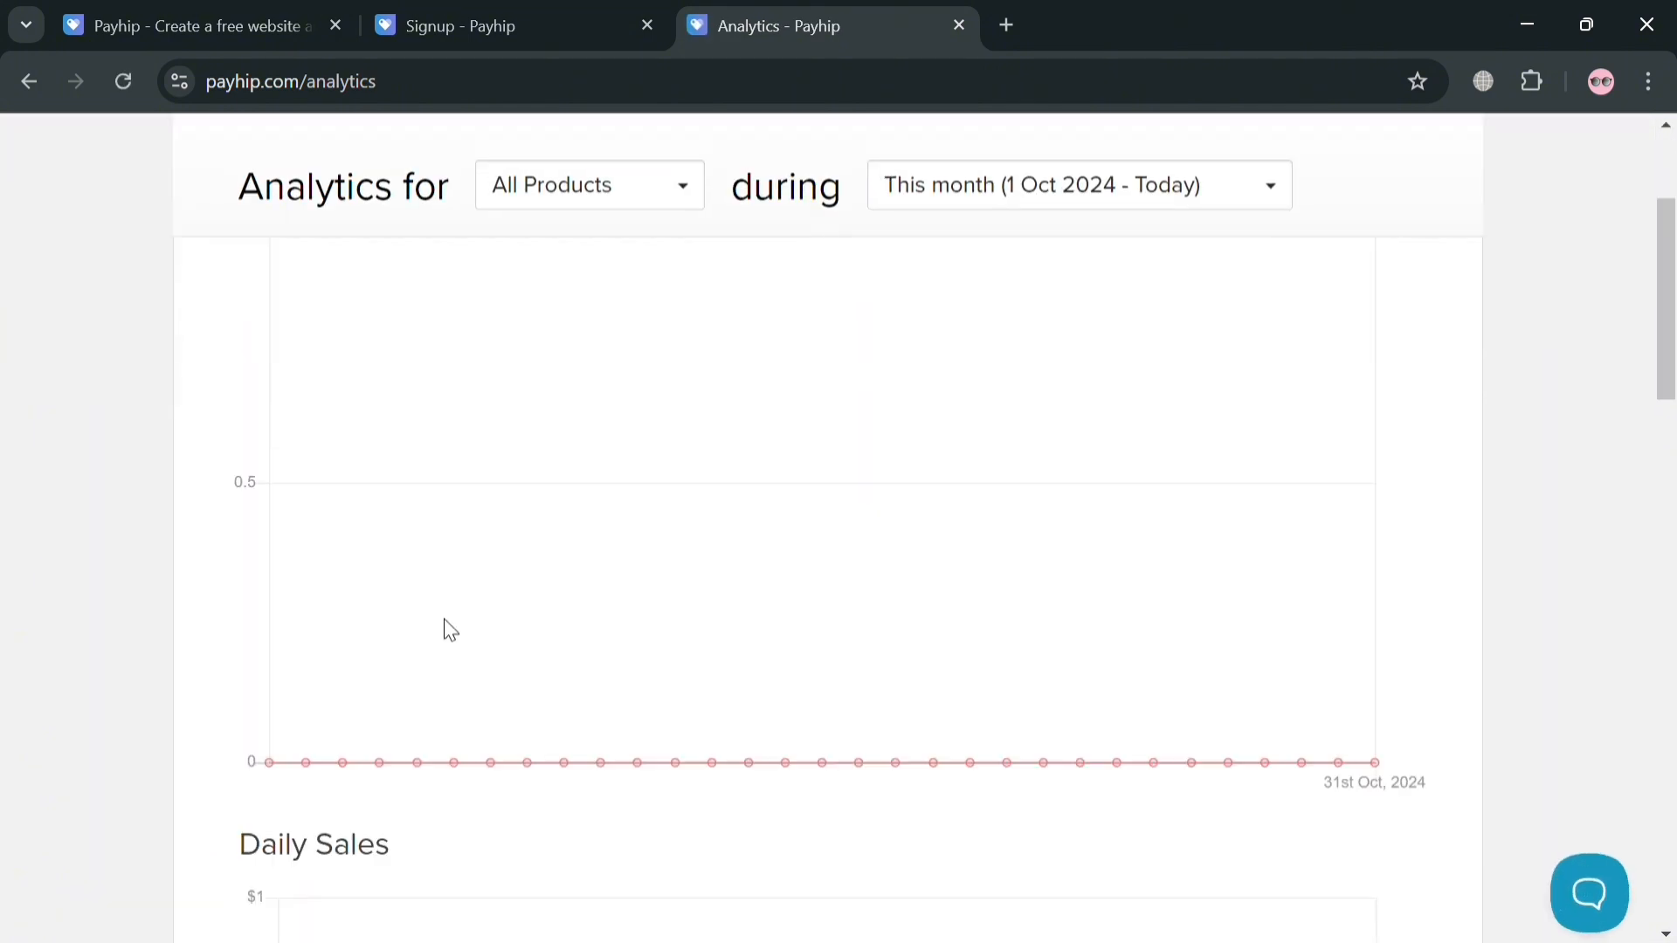
scroll(428, 611, down, 10)
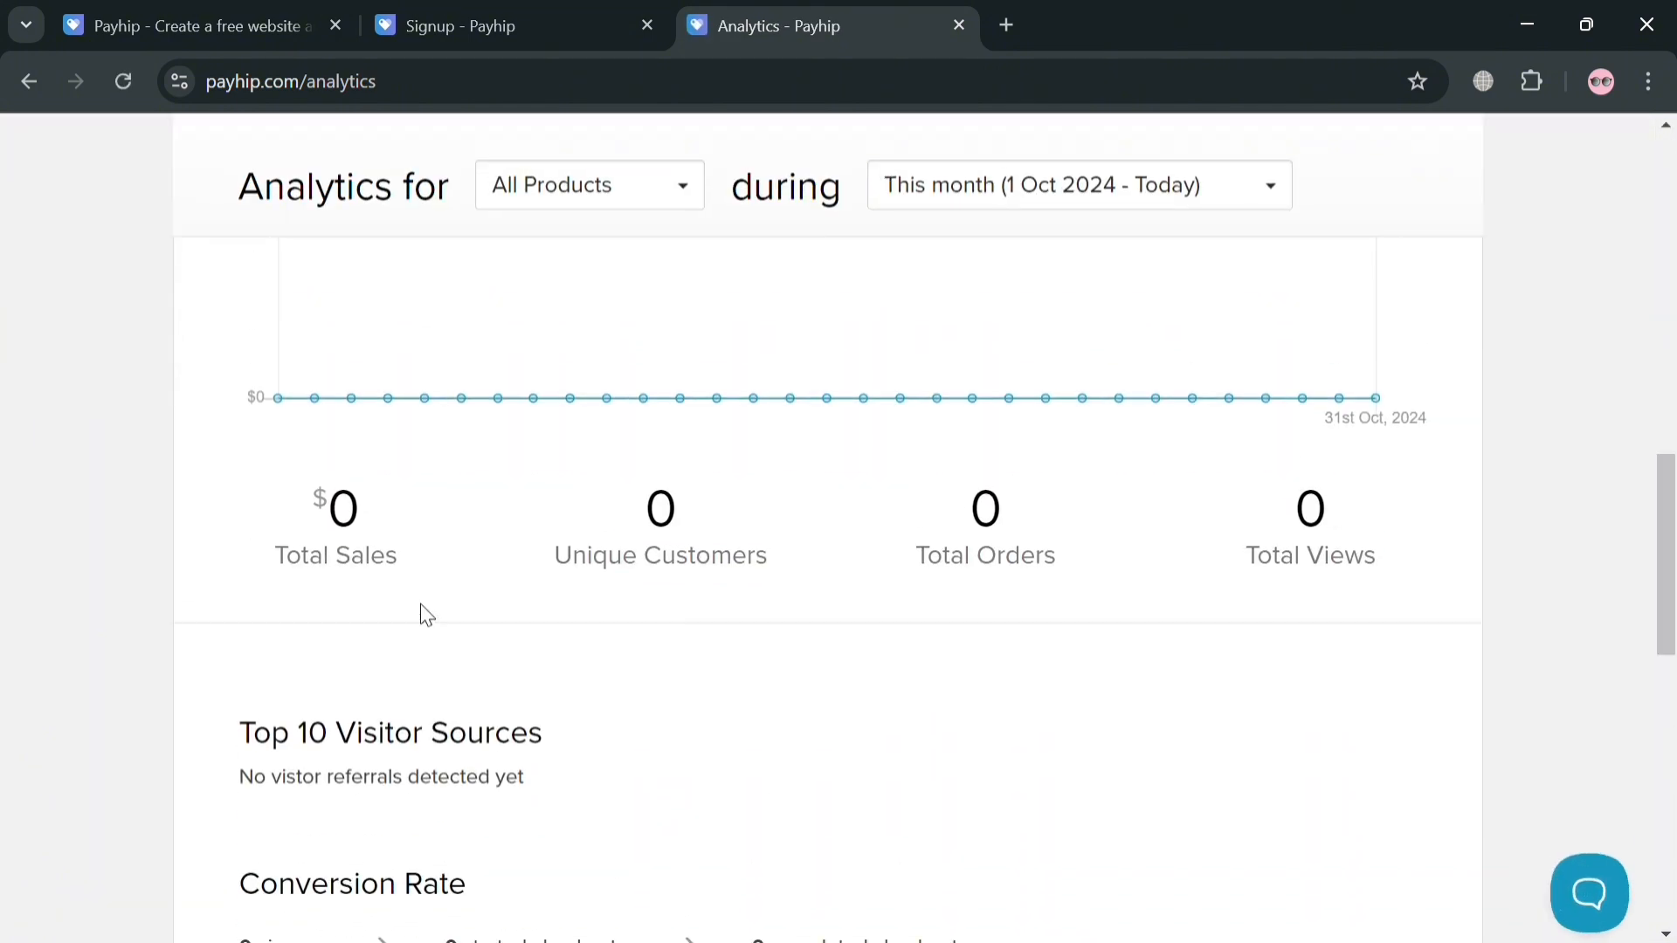
scroll(1112, 599, down, 8)
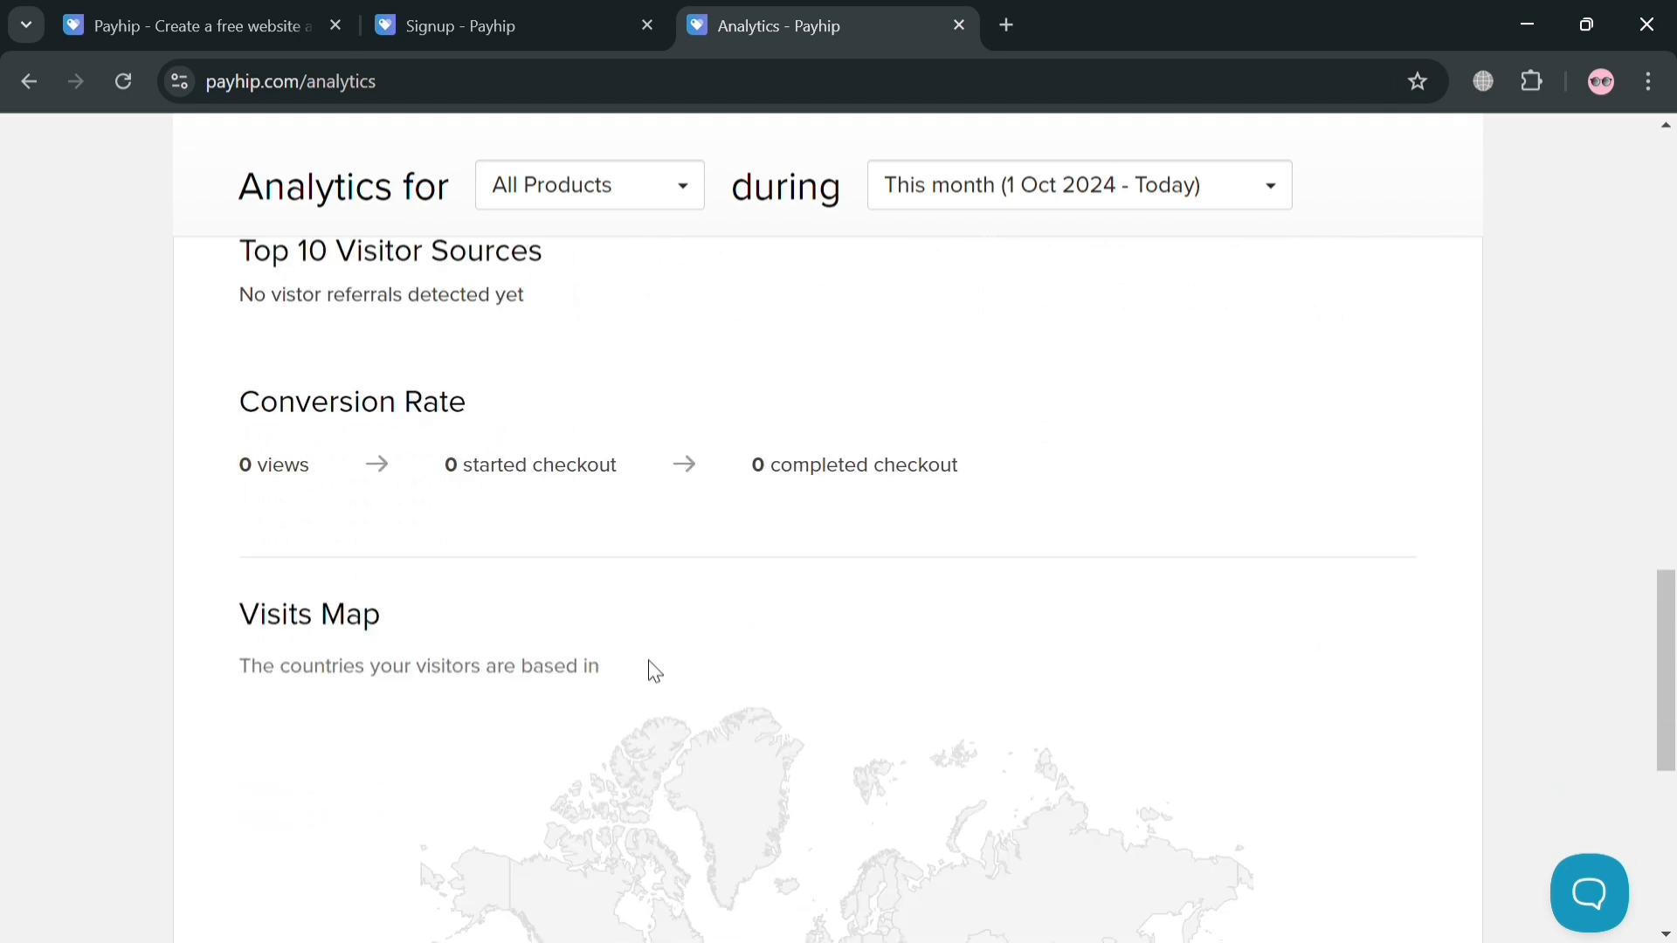
scroll(648, 660, down, 4)
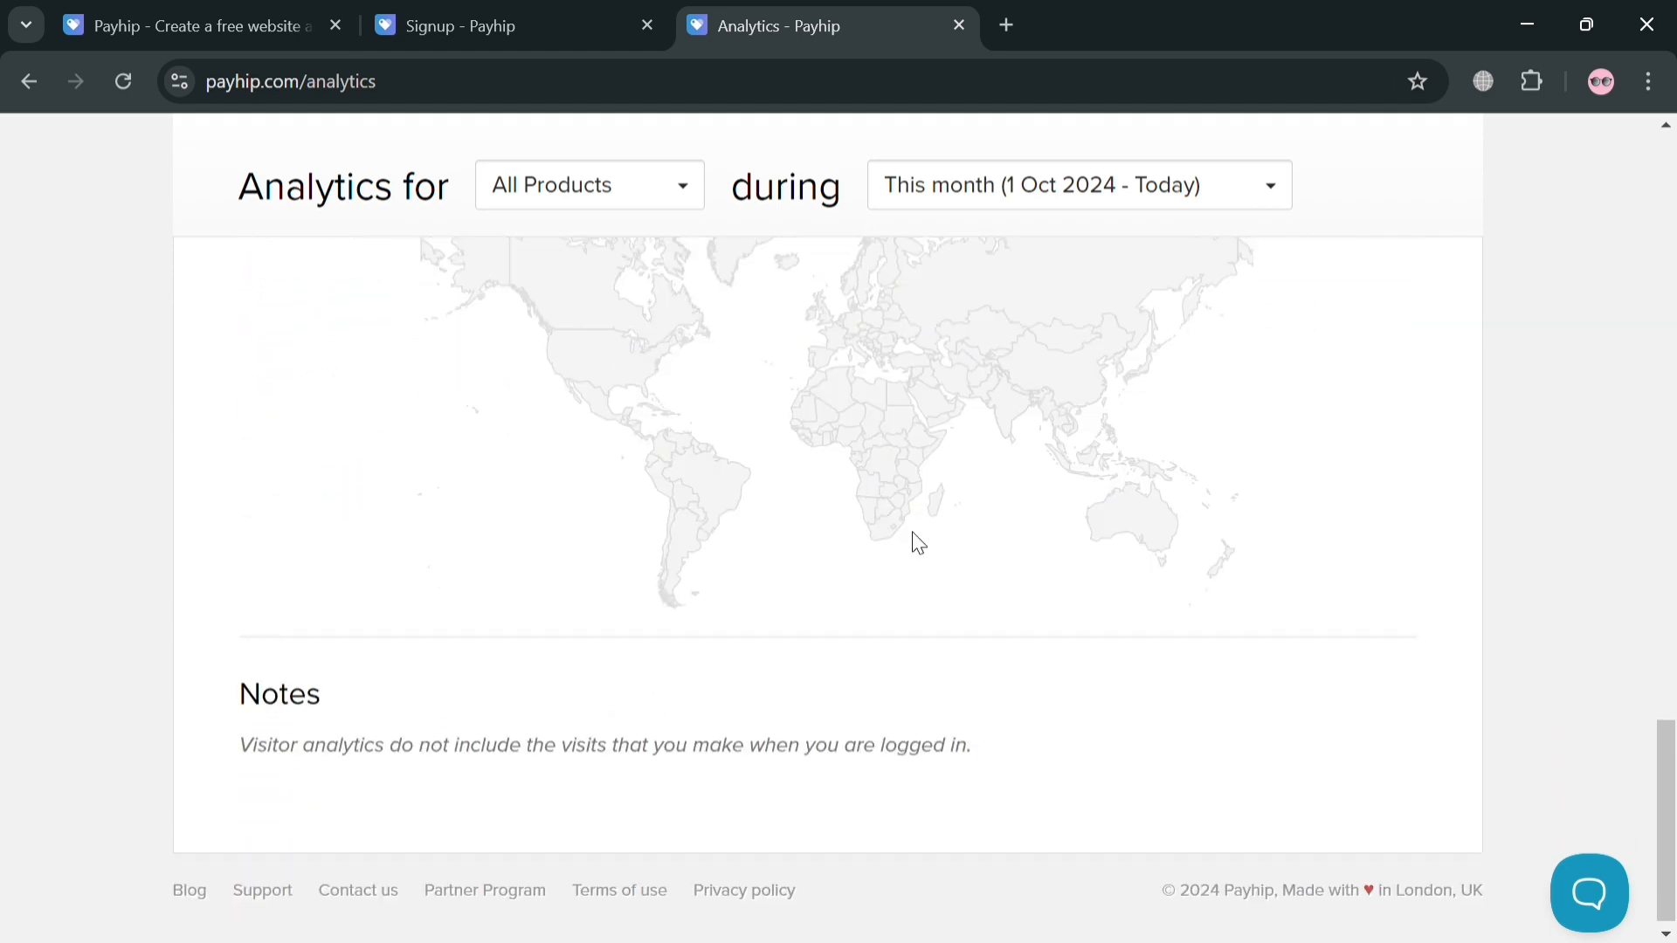
scroll(917, 524, up, 8)
scroll(929, 490, up, 15)
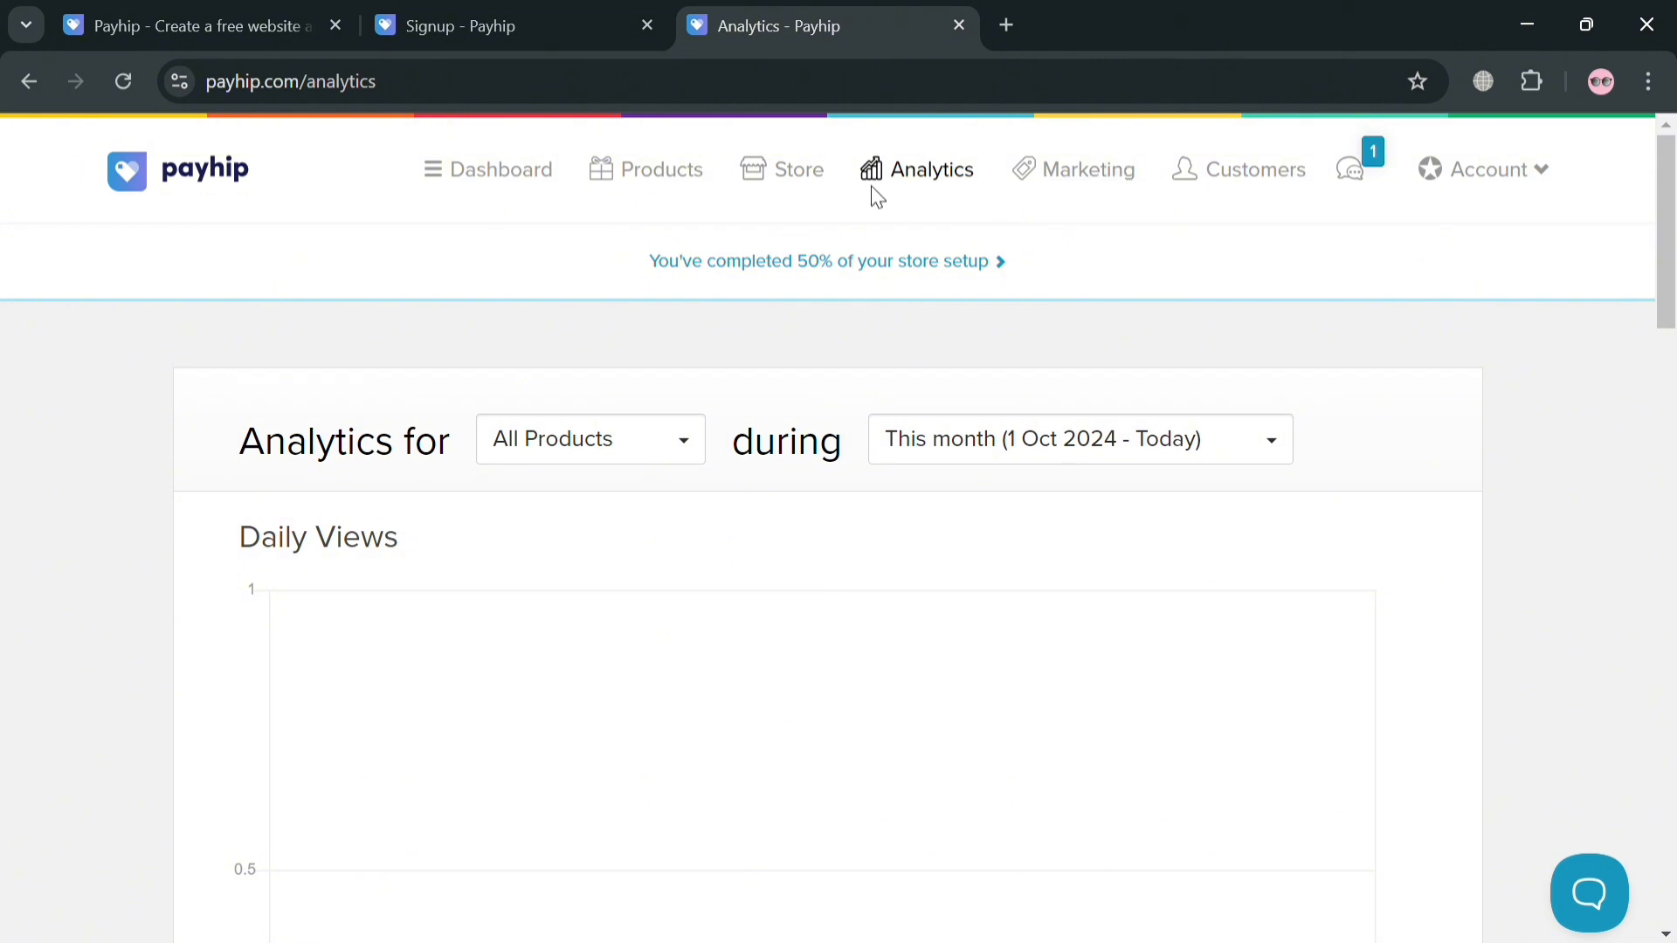
Step: Open the customers page and look over its sections, the notifications and the account options
click(1218, 187)
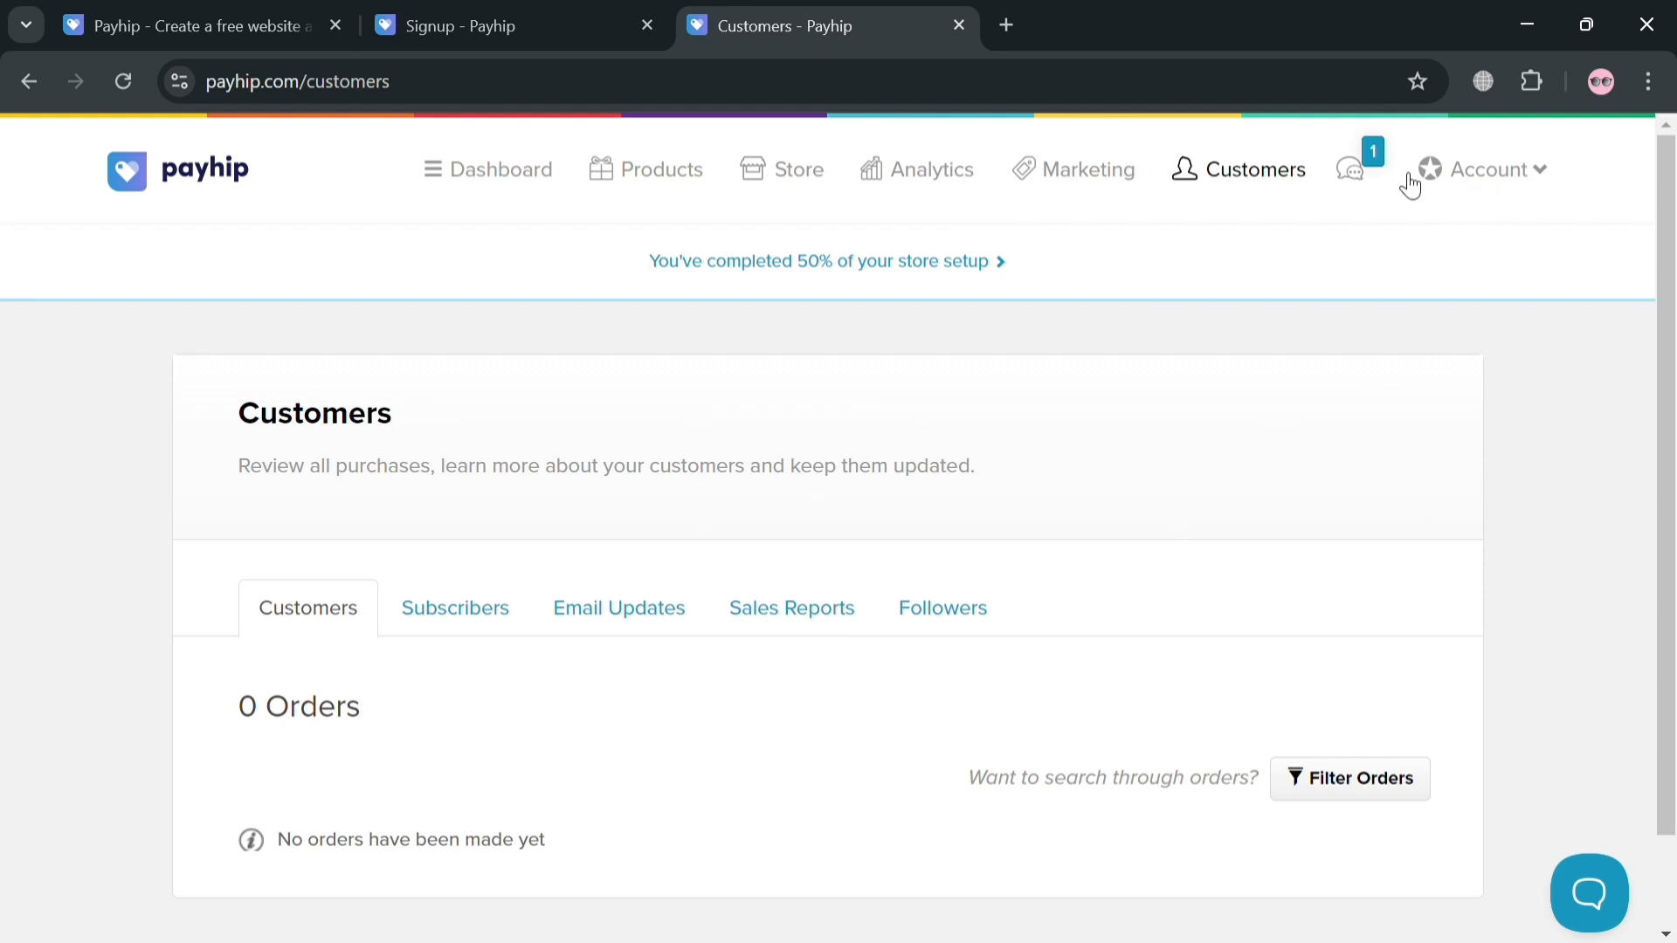
click(1349, 170)
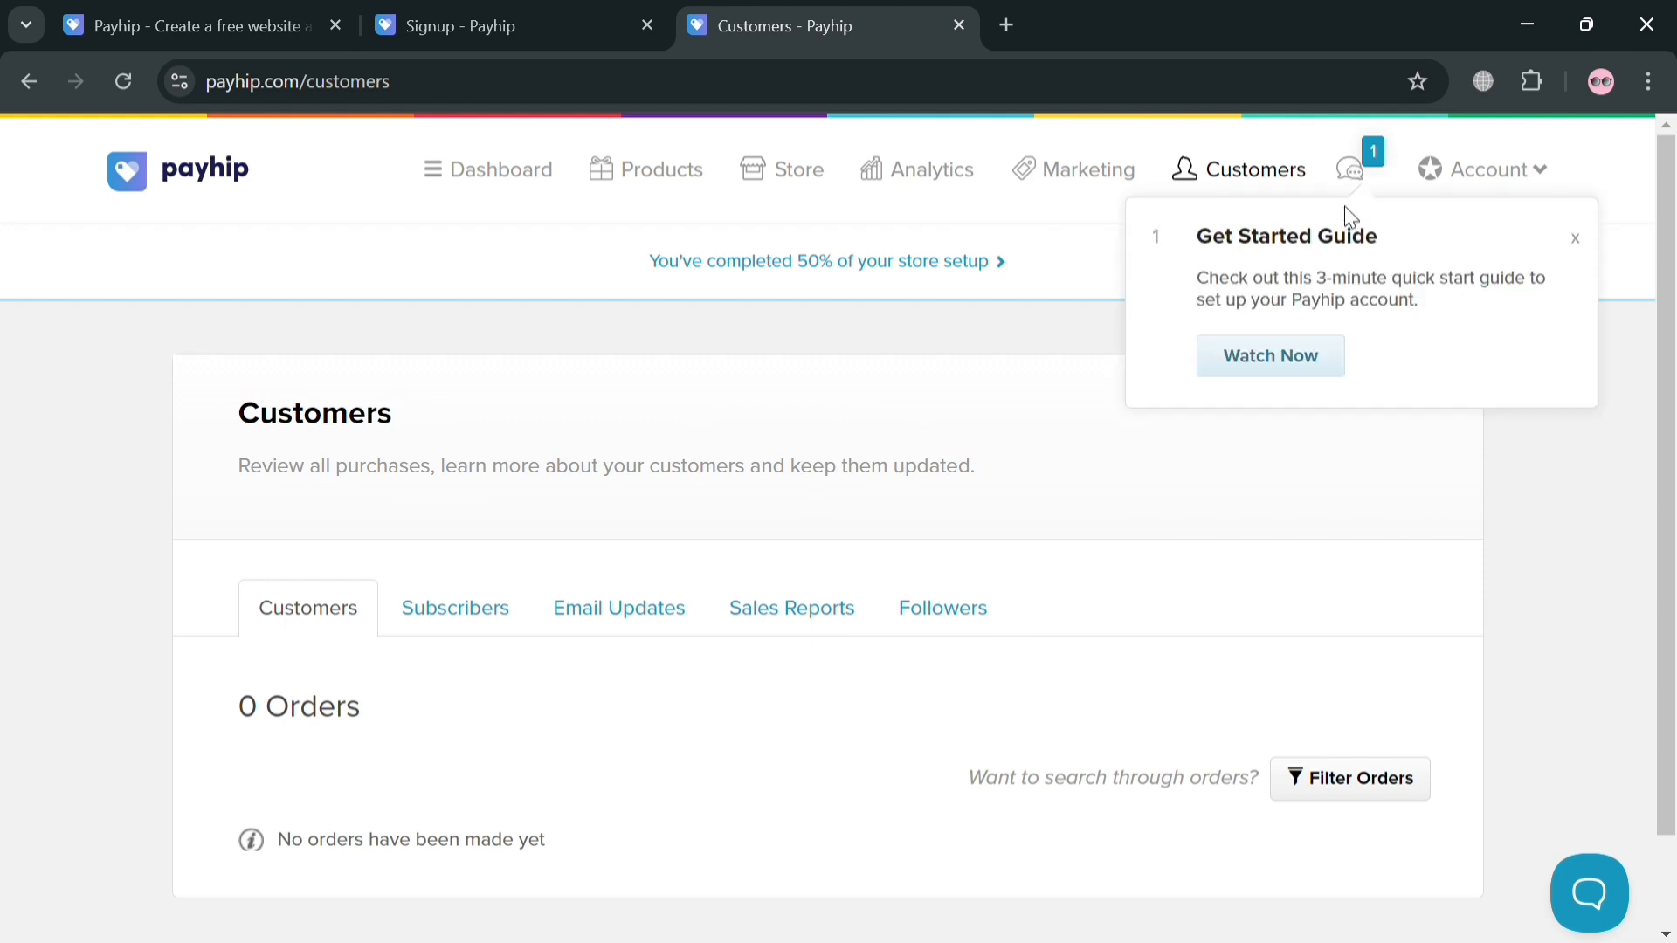
click(1533, 179)
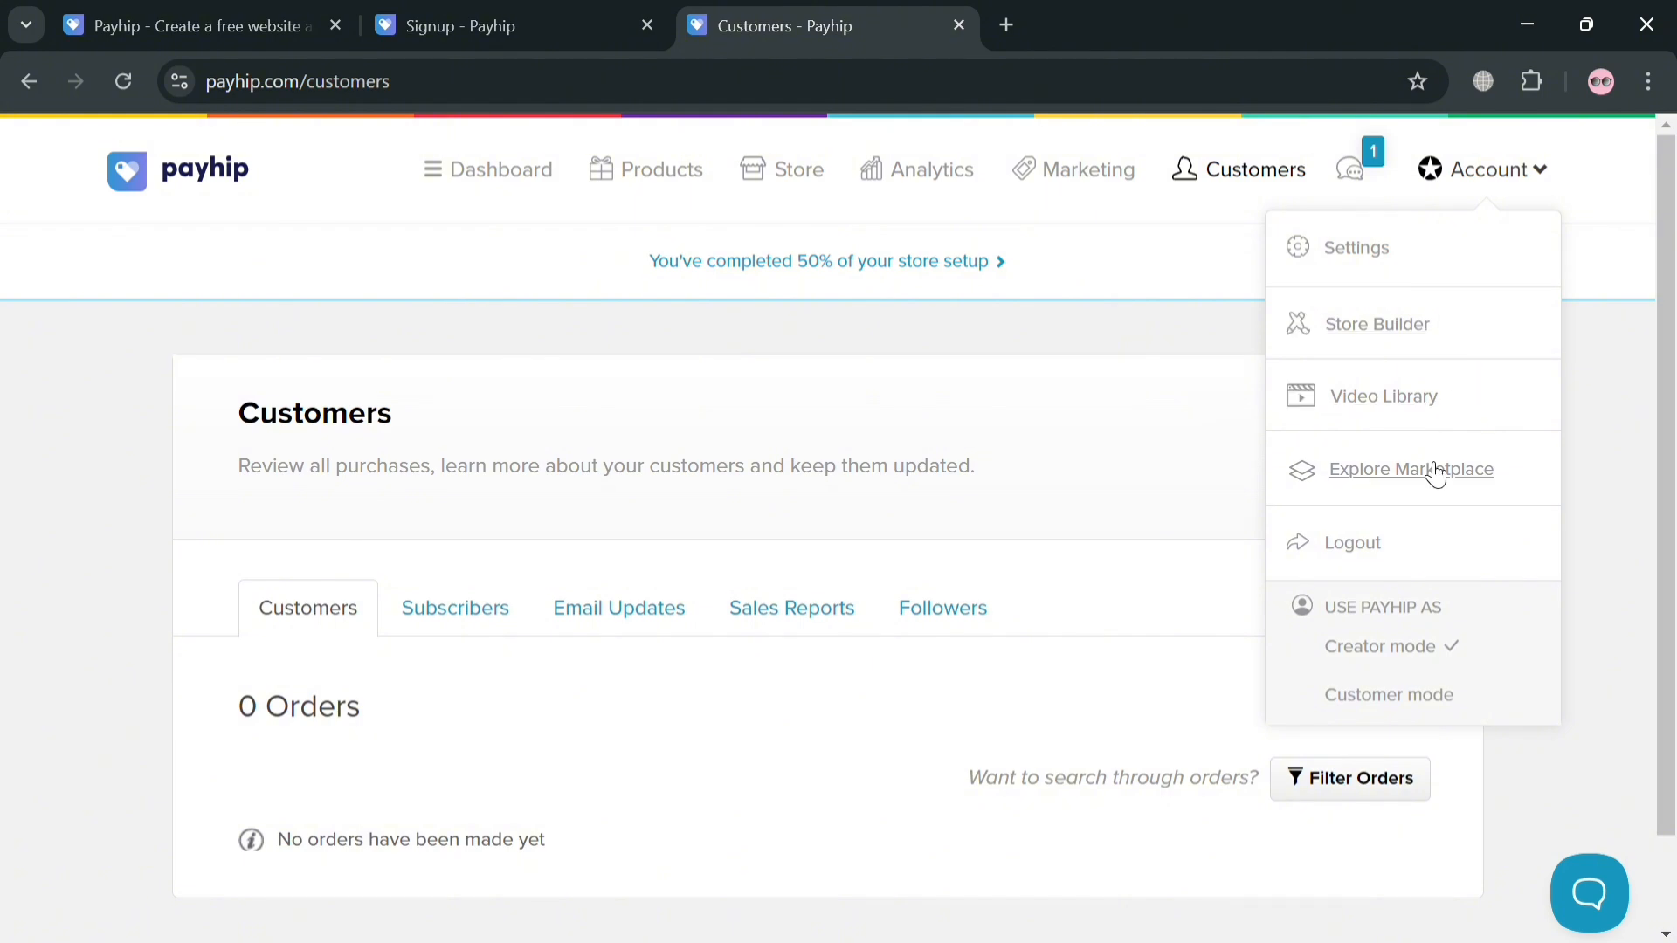
click(1144, 474)
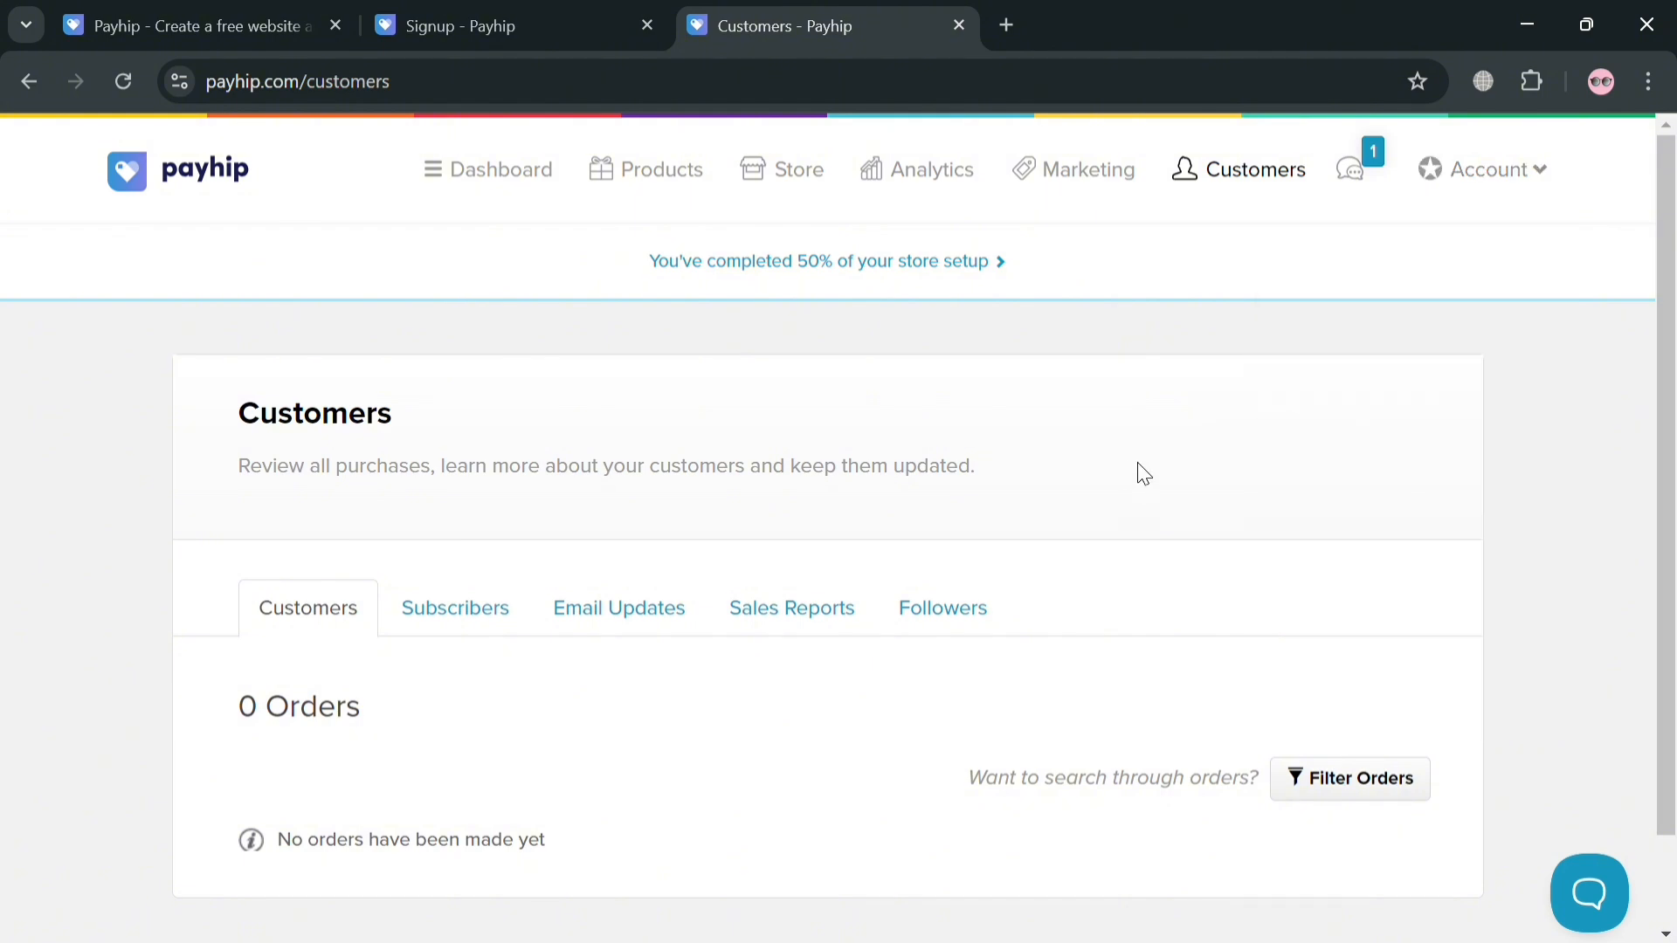
Step: Return to the dashboard and review the store setup progress and store essentials
click(526, 181)
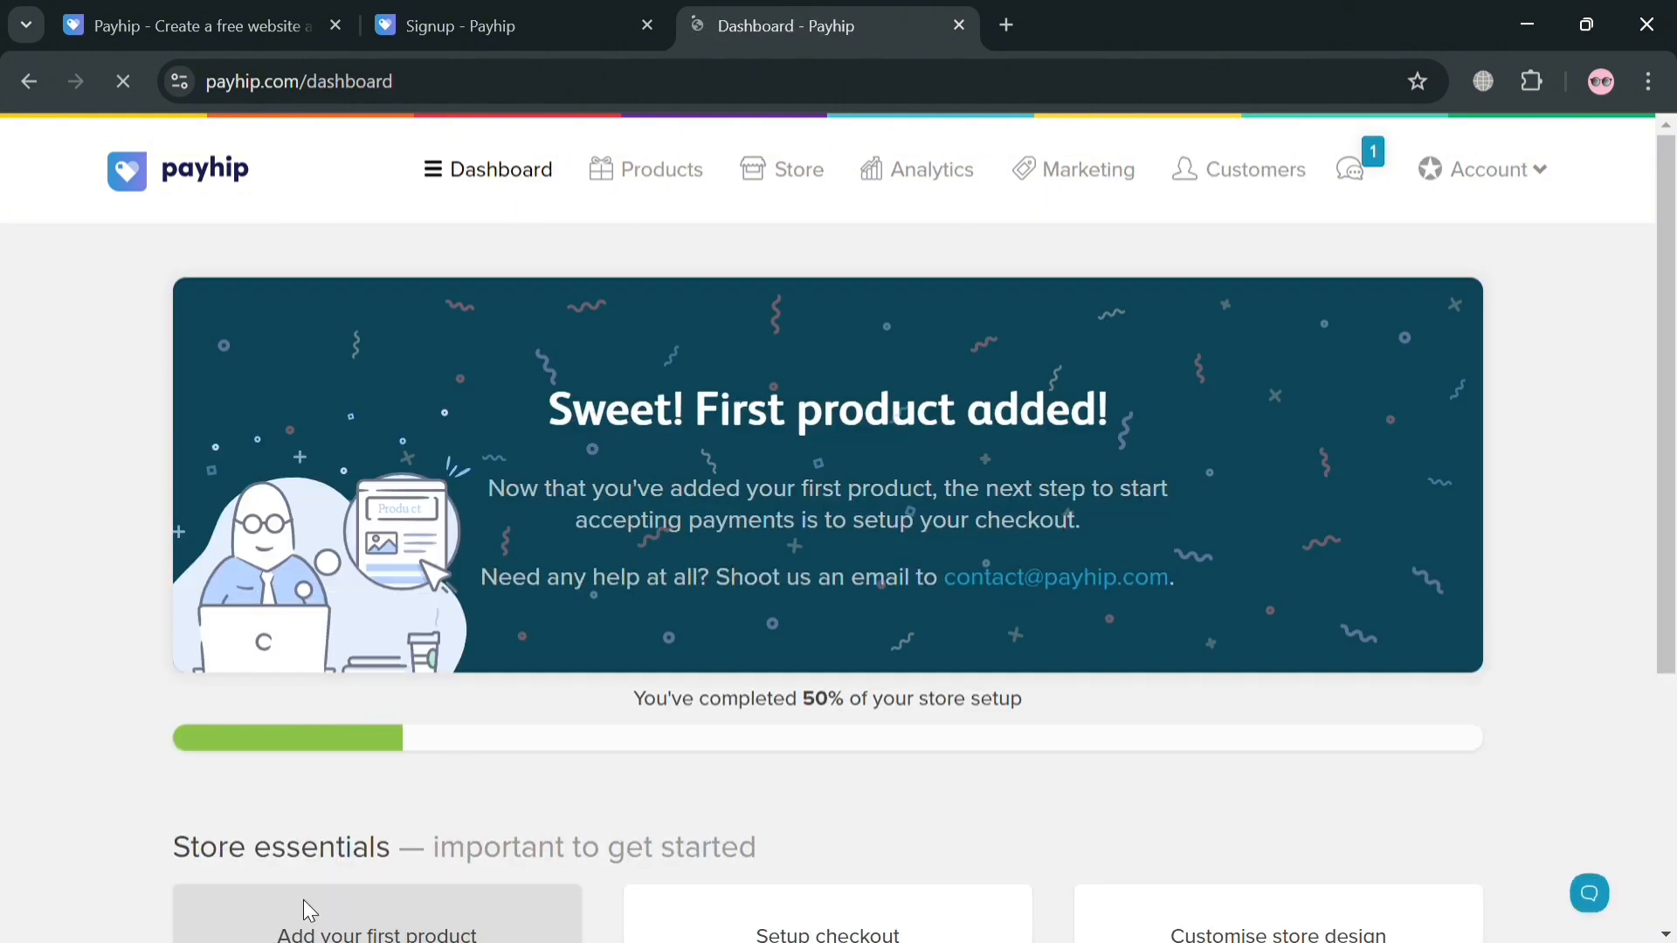
scroll(958, 437, down, 3)
scroll(954, 434, down, 2)
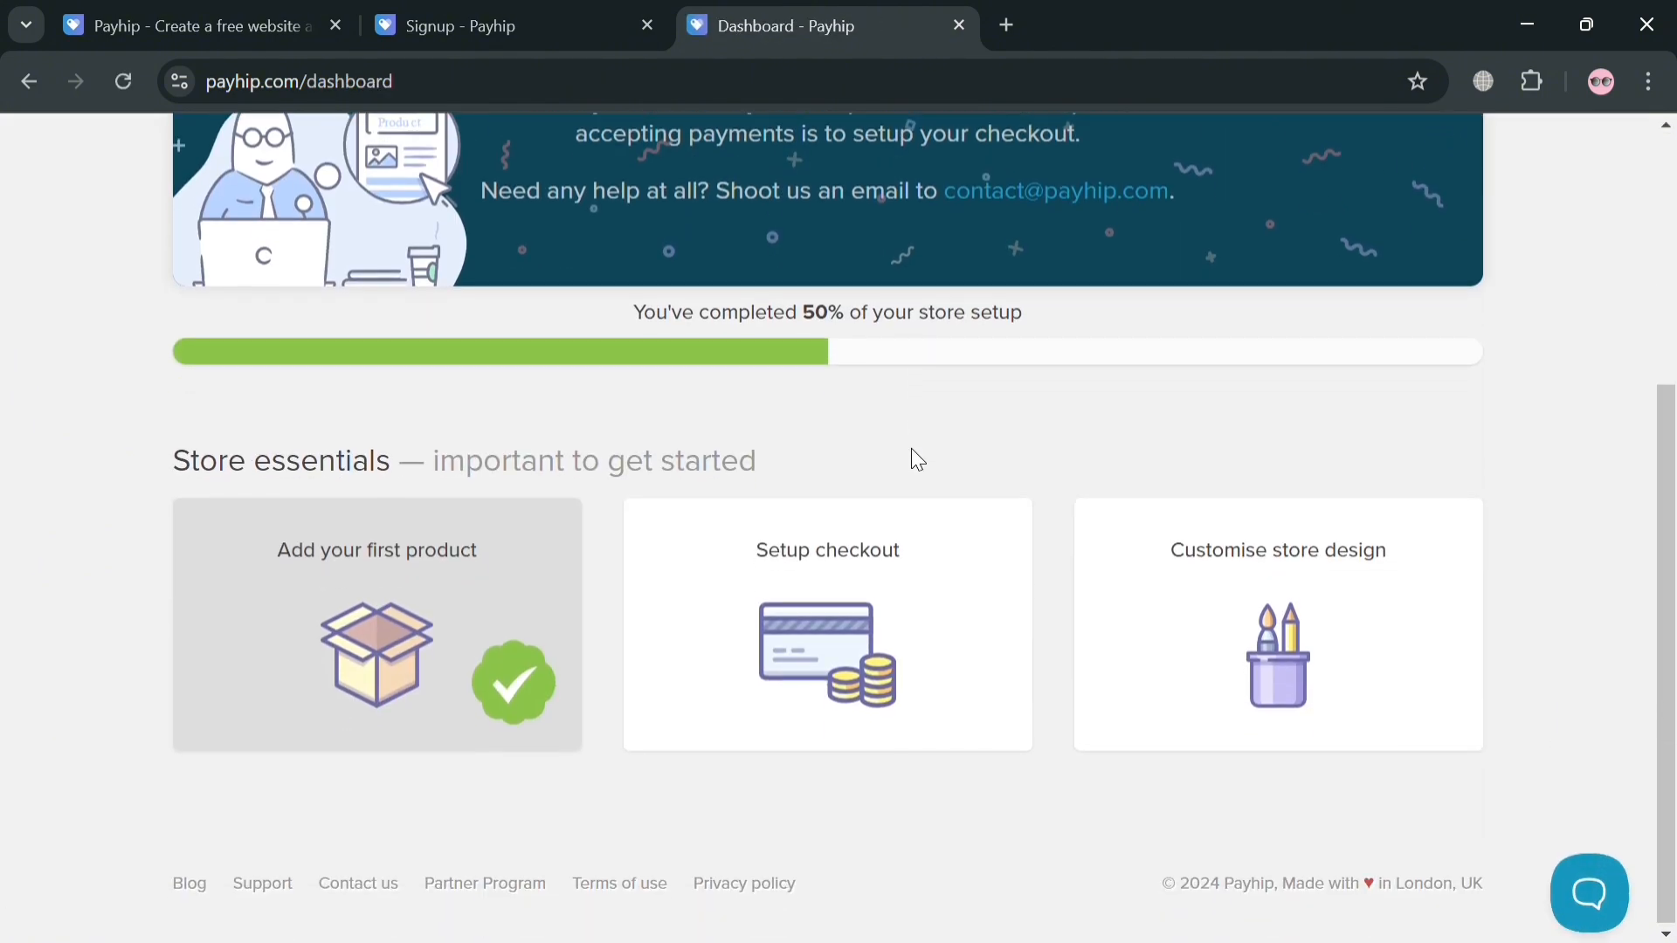